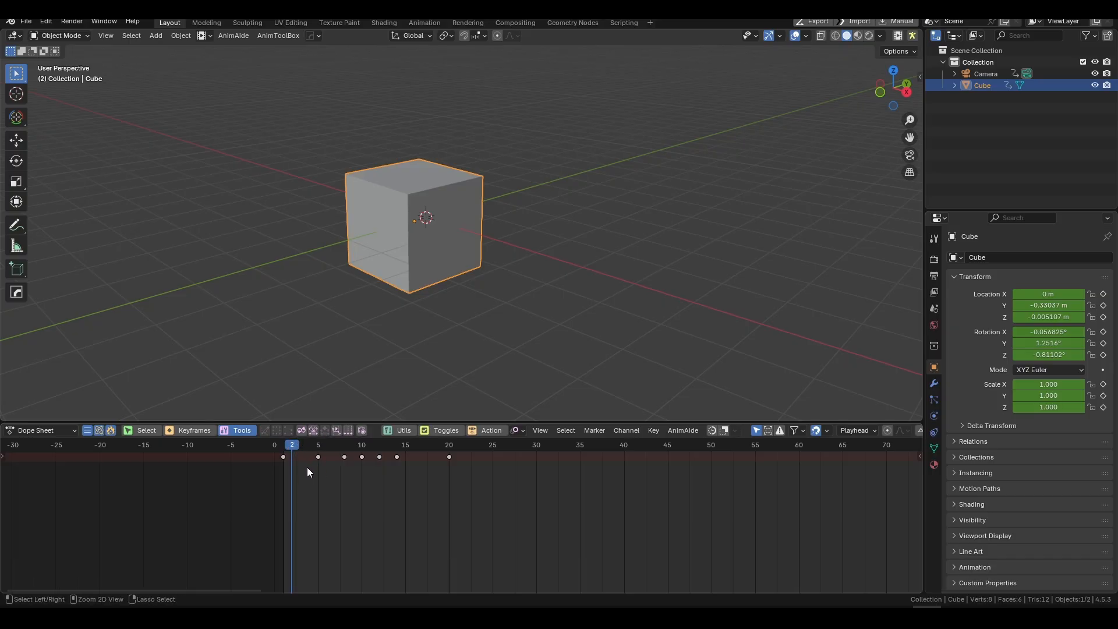
View the cube's animation curves in the Graph Editor and return to the Dope Sheet
key("ctrl+Tab")
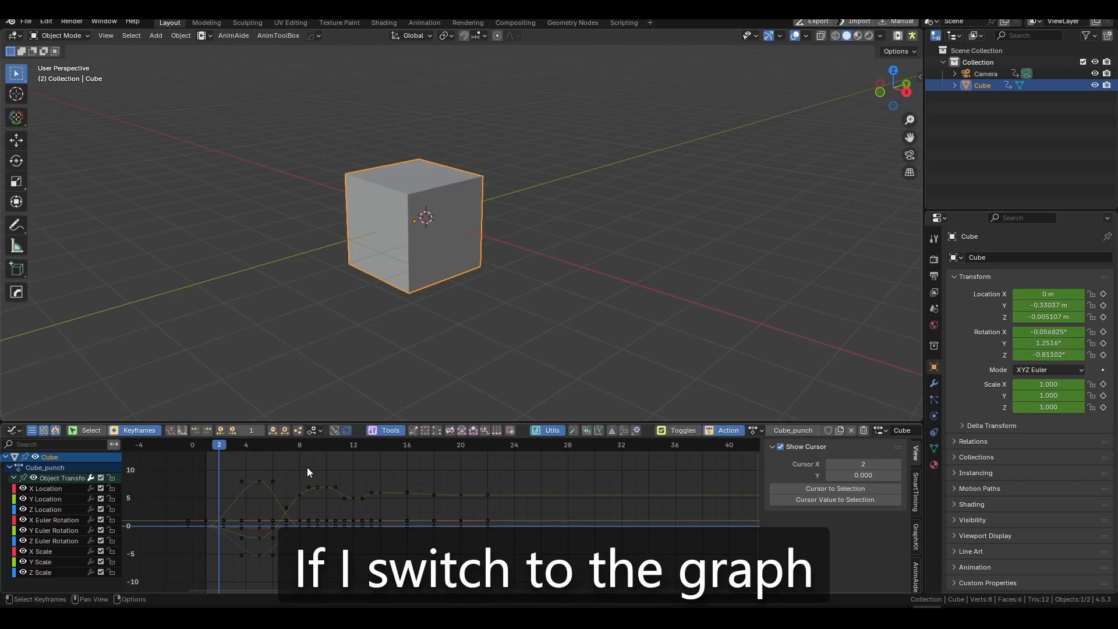
left_click(163, 432)
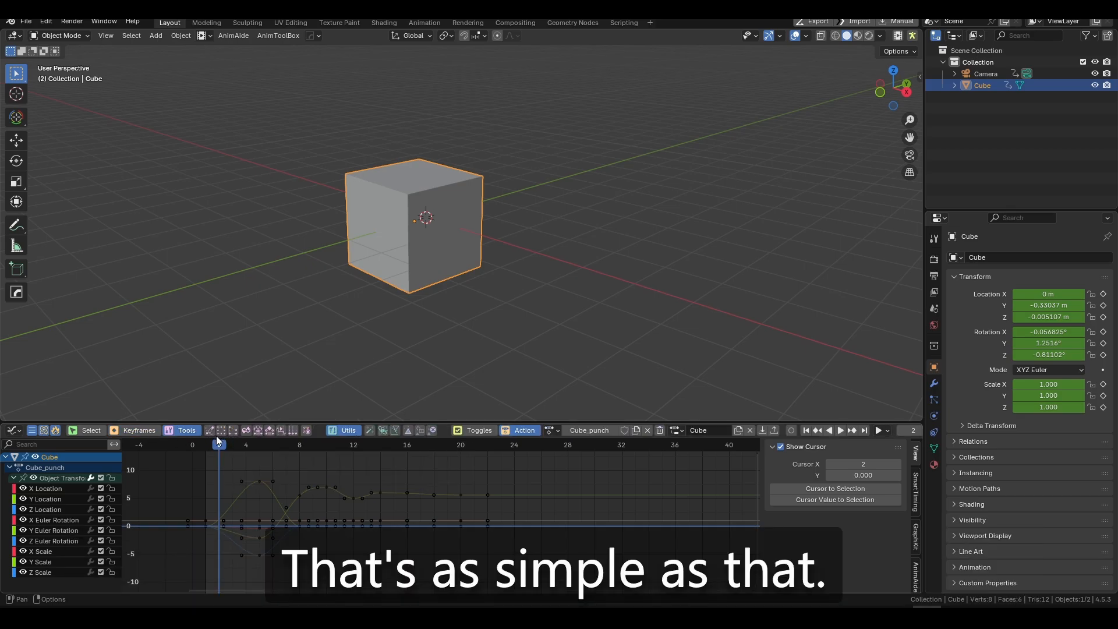
key("ctrl+Tab")
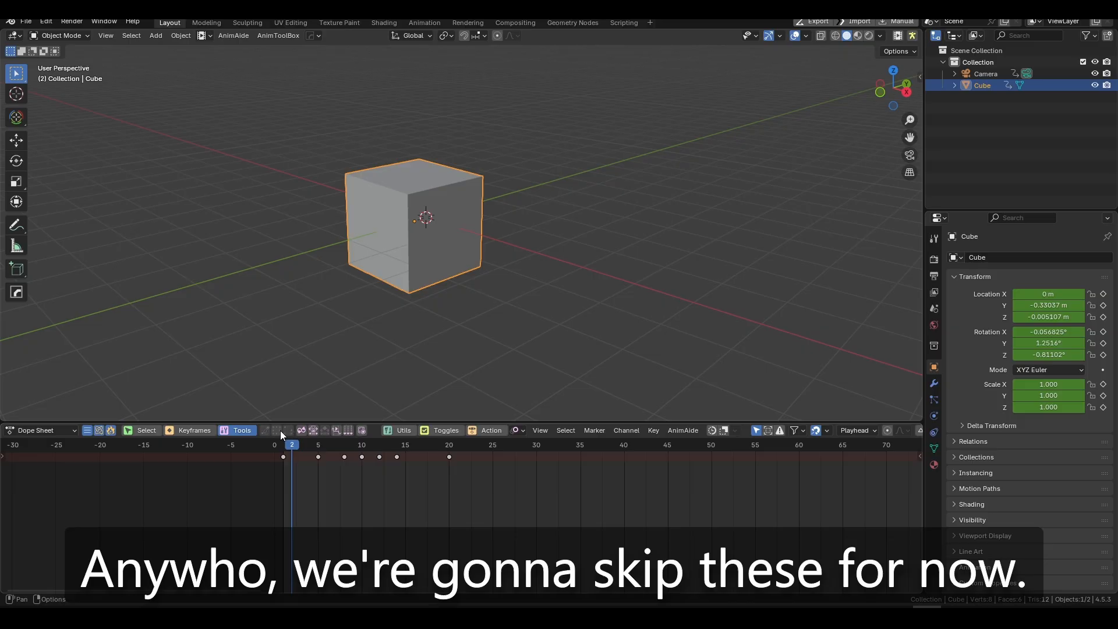
Play the cube's animation from frame 1 and put the playhead back on frame 1
left_click_drag(291, 445, 285, 446)
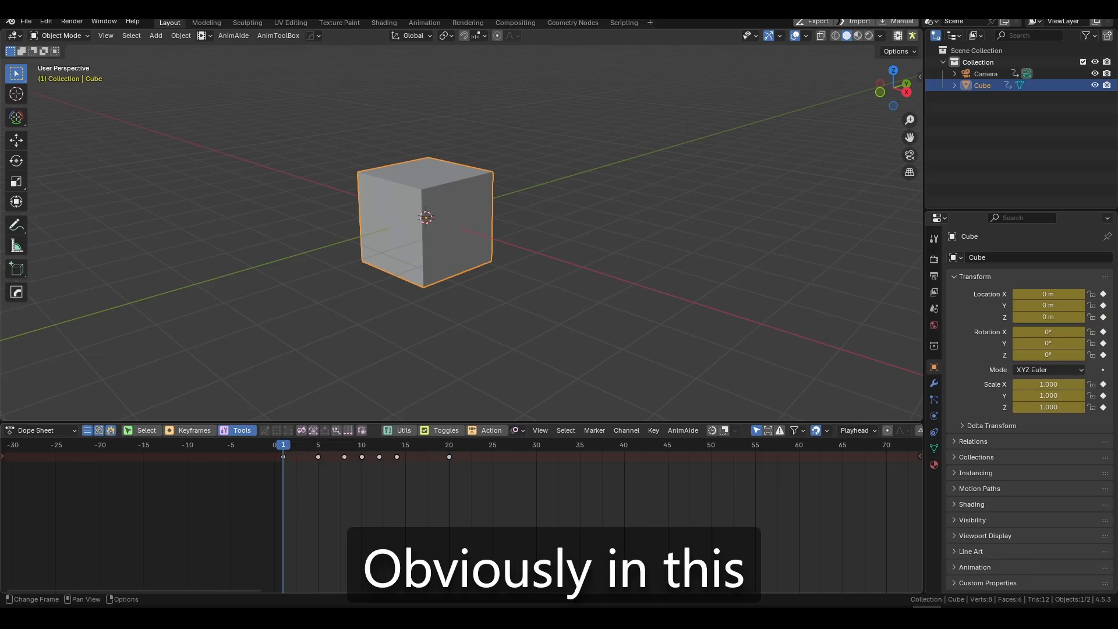
key("space")
left_click(285, 446)
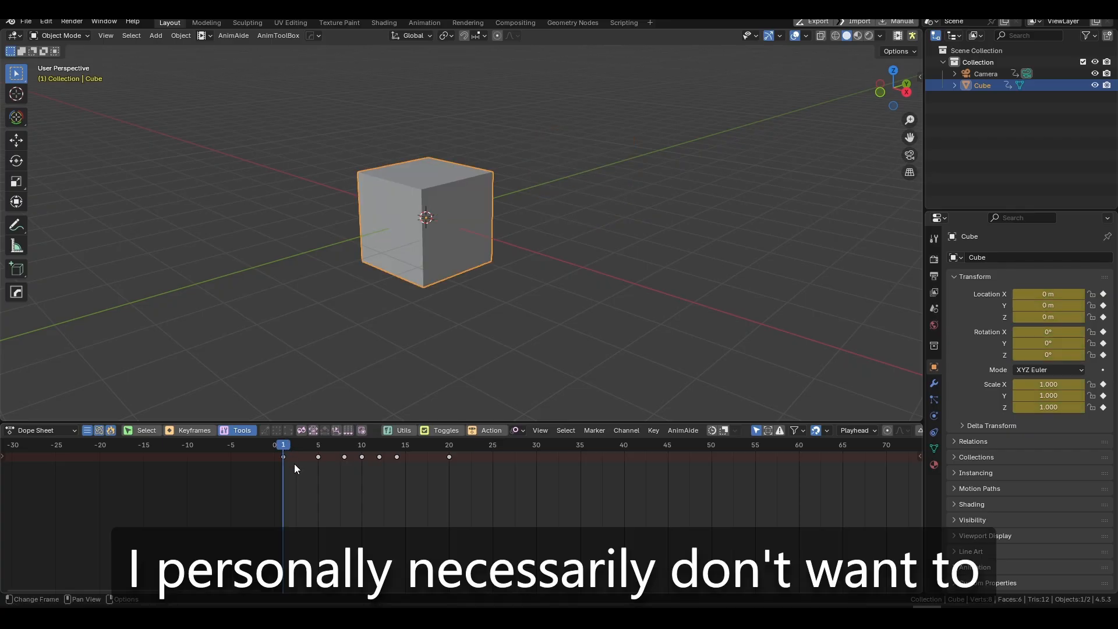
In the Graph Editor, try duplicating the cube's first keyframes along the time axis to frame 20, and undo the copy
key("ctrl+Tab")
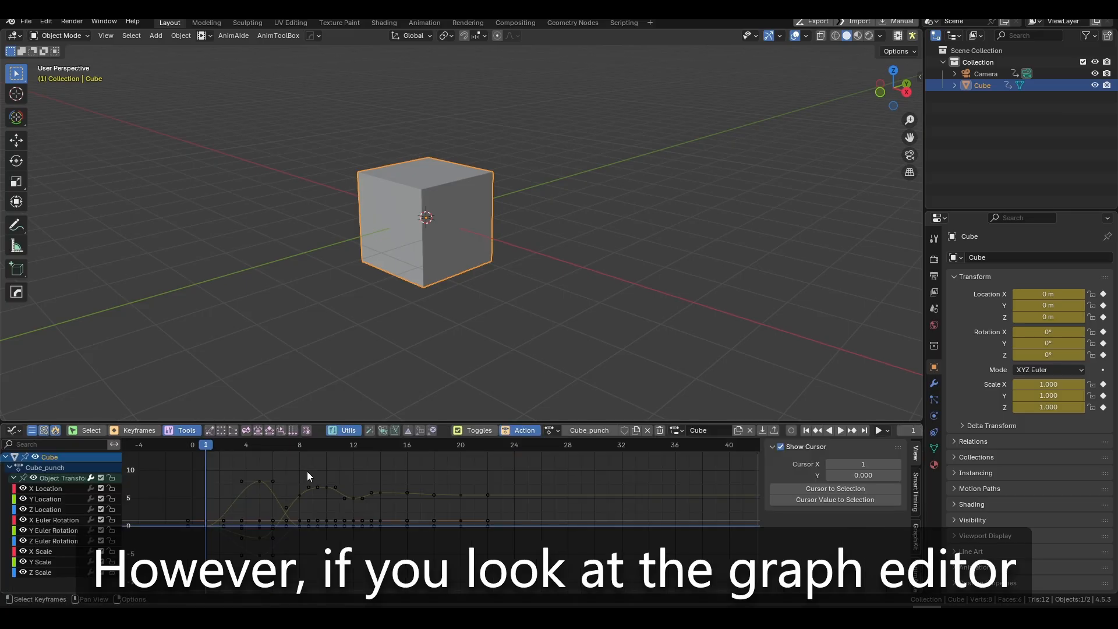
key("a")
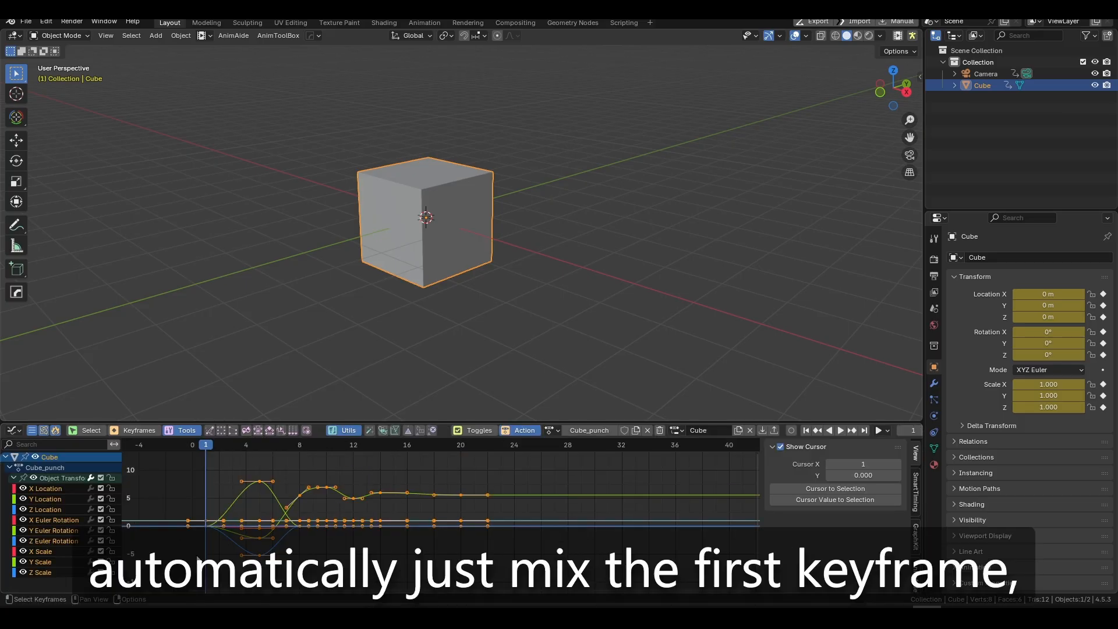
left_click(199, 529)
key("shift+d")
key("x")
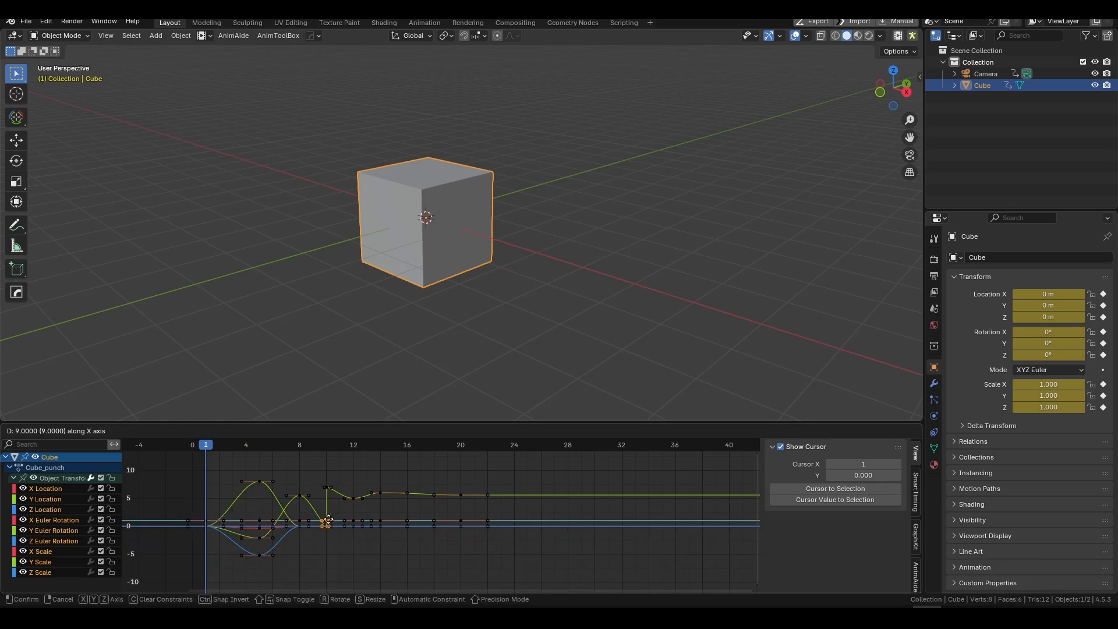
left_click(454, 520)
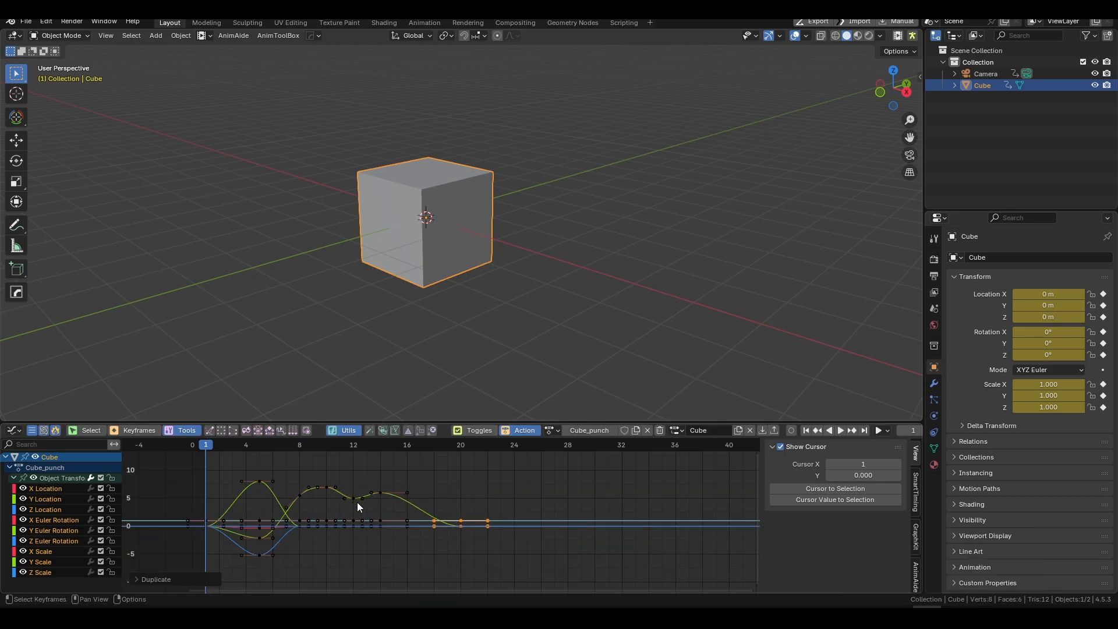
key("ctrl+z")
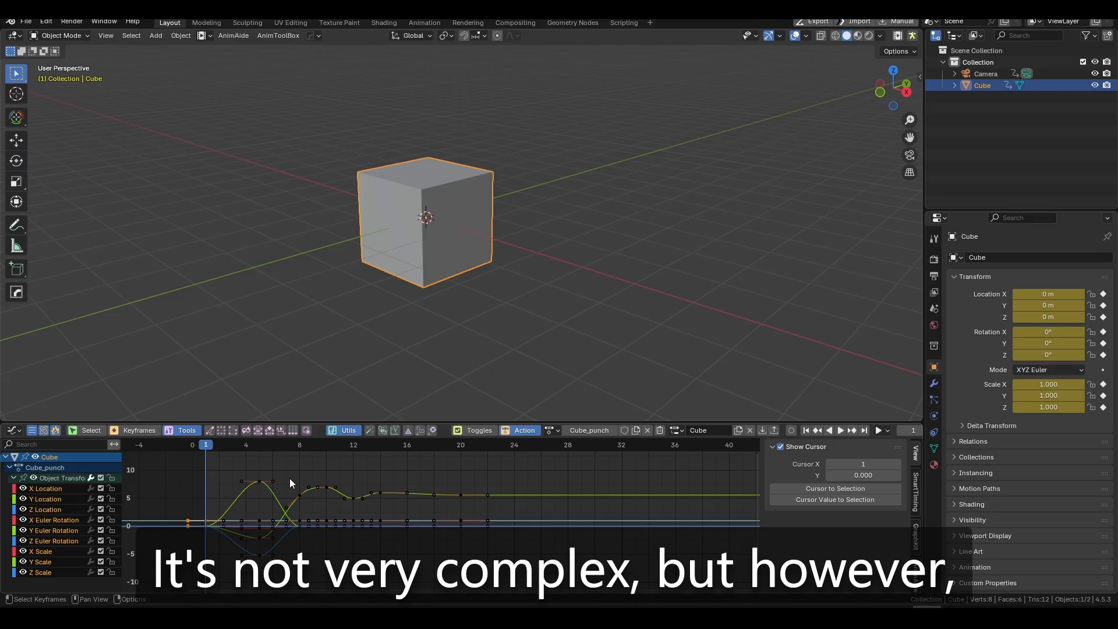
Apply Anim Looper to the cube's curves and play back the looped animation
left_click(244, 431)
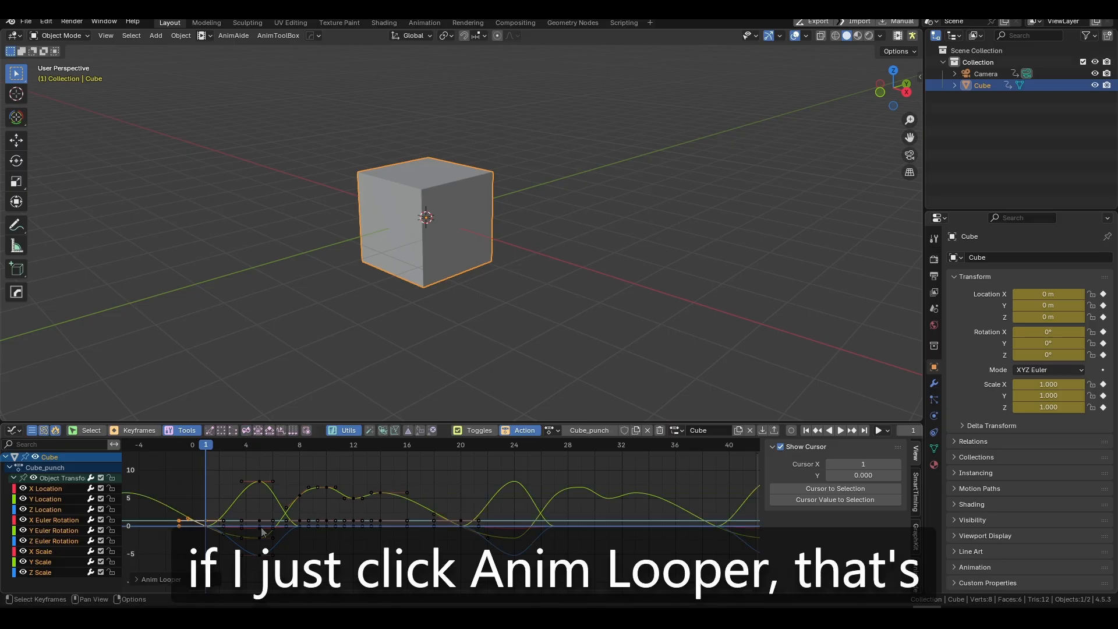
key("space")
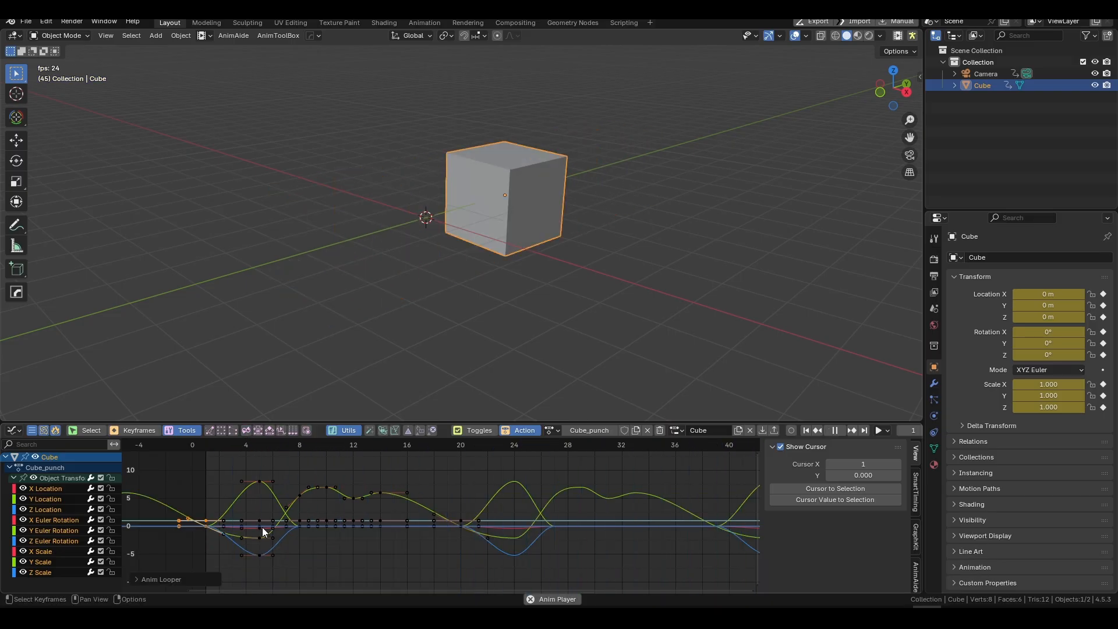
key("Escape")
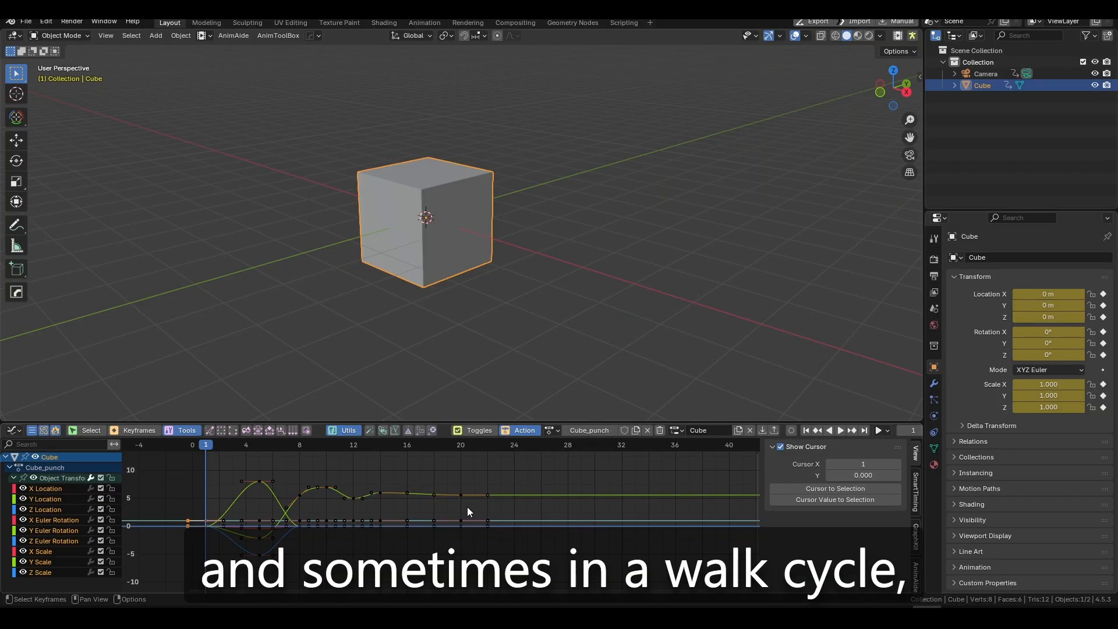
Try duplicating the frame 1 keyframes to about frame 26, and undo the copy
left_click_drag(196, 494, 217, 543)
key("shift+d")
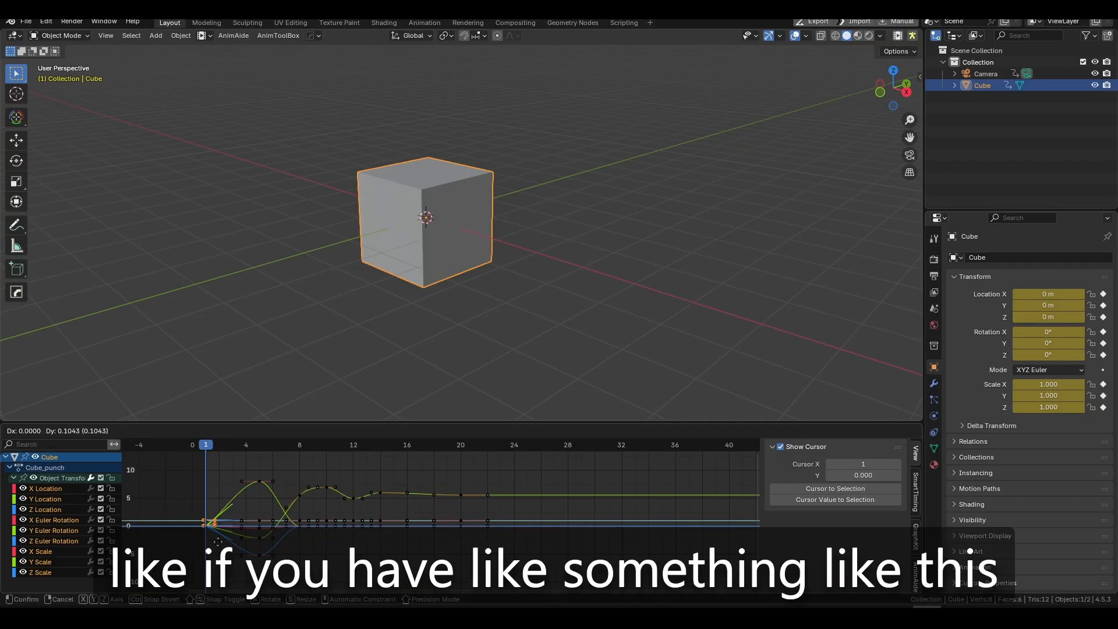
key("x")
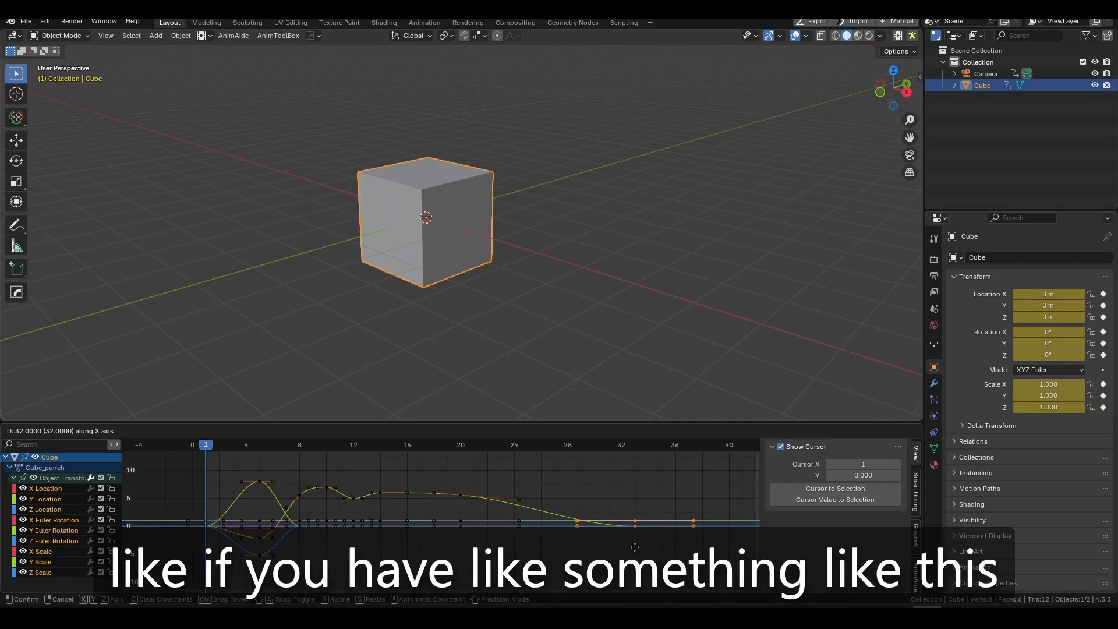
left_click(542, 546)
left_click_drag(448, 465, 481, 539)
middle_click_drag(637, 554, 657, 552)
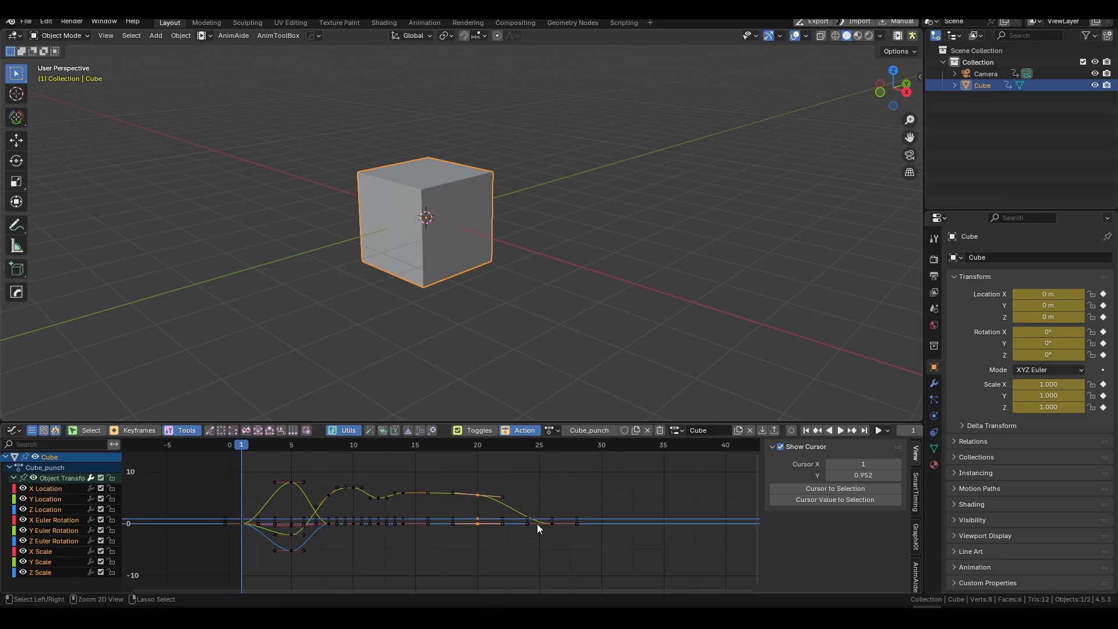
key("ctrl+z")
key("ctrl+z")
key("ctrl+z")
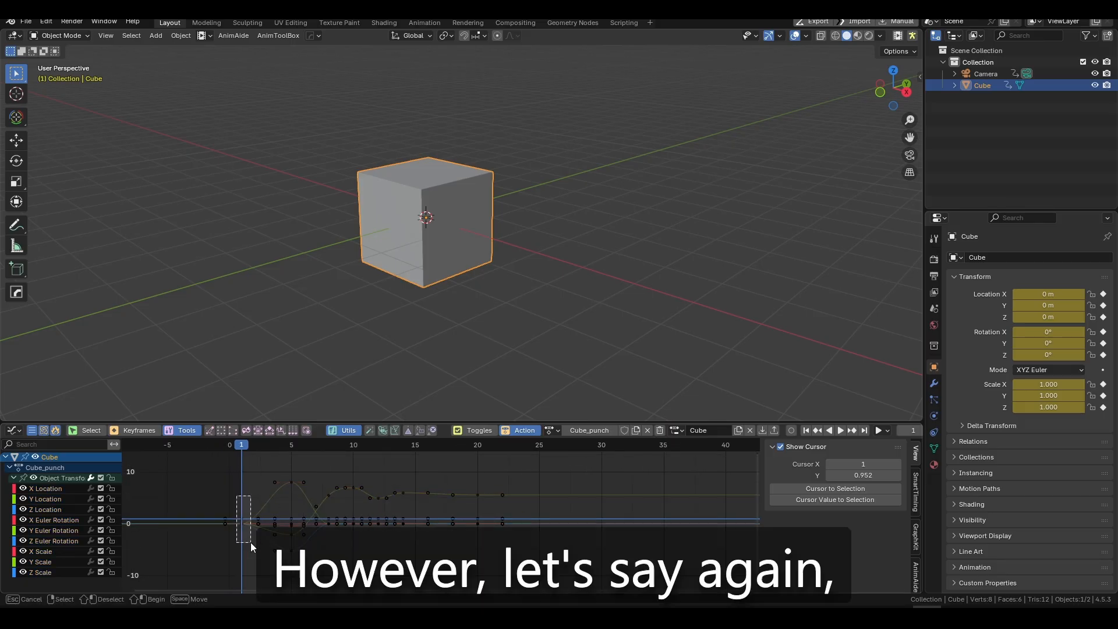
Duplicate the frame 1 keyframes and move the copies along the time axis to about frame -7
middle_click_drag(292, 511, 317, 524)
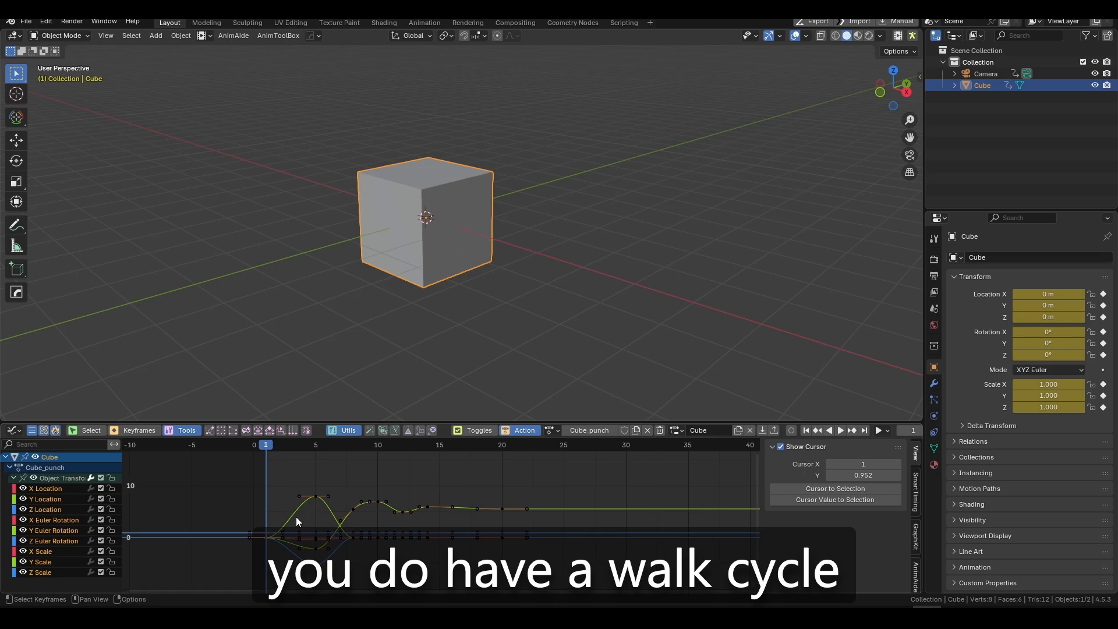
key("shift+d")
key("x")
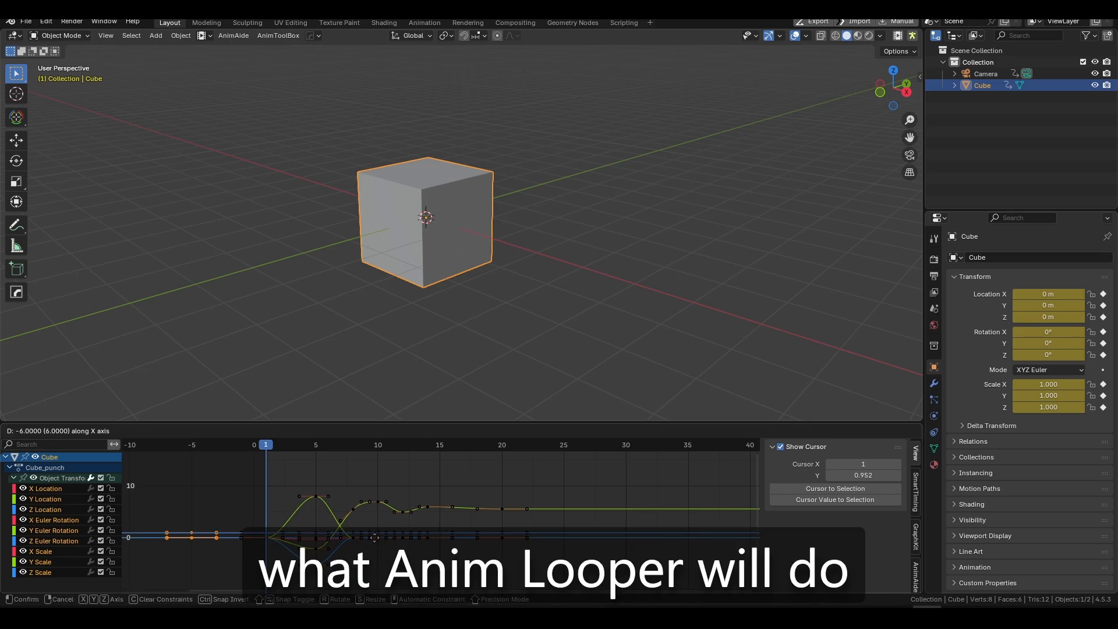
right_click(343, 532)
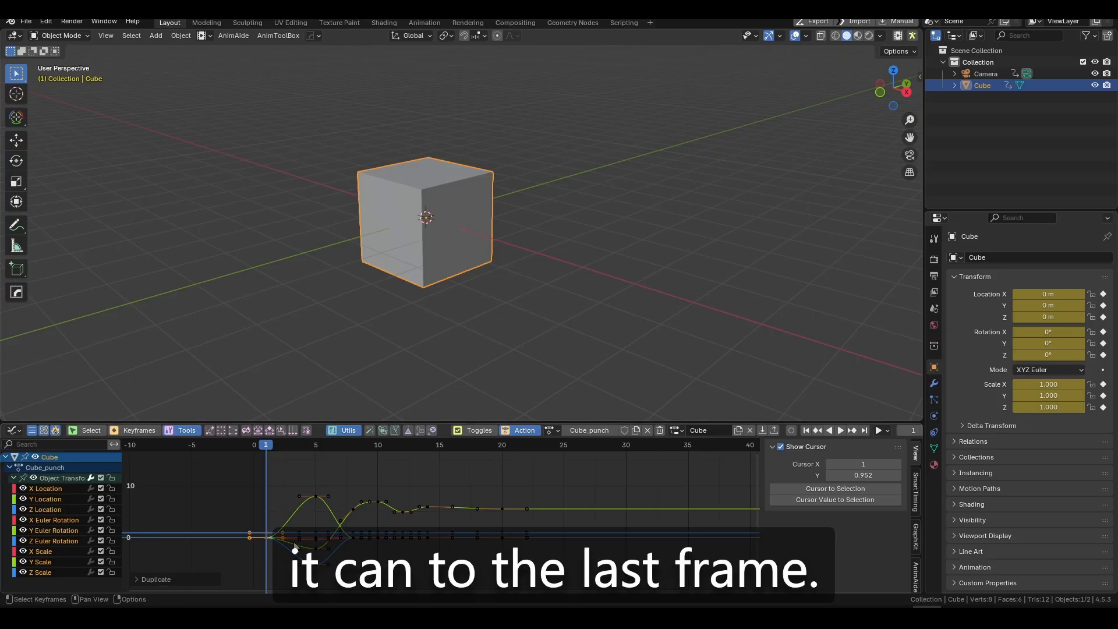
key("g")
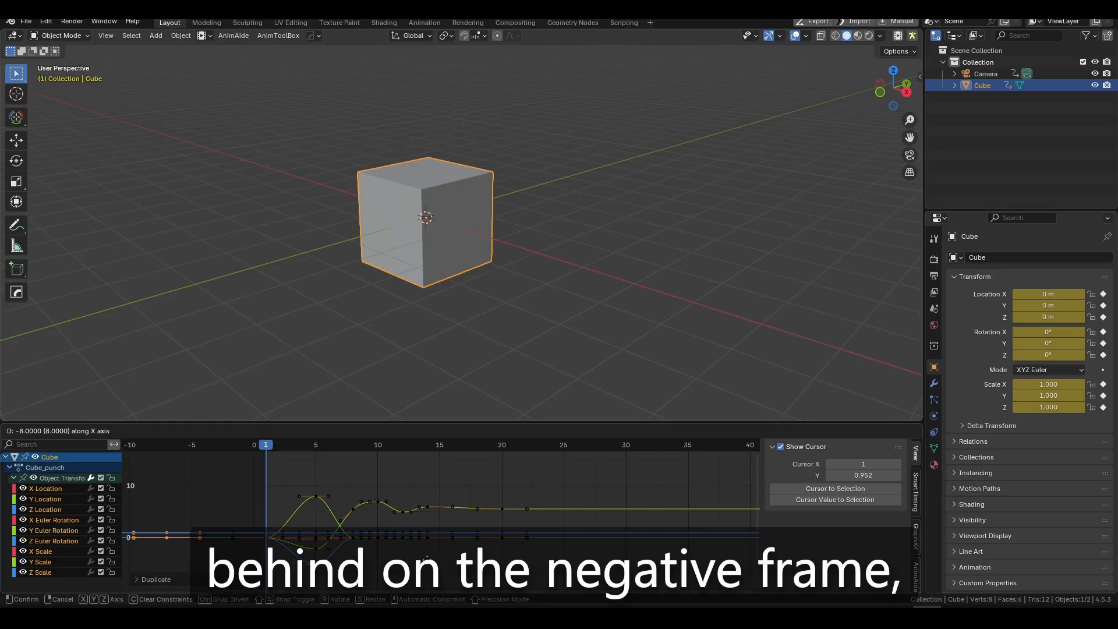
left_click(430, 560)
scroll(421, 559, "down", 1)
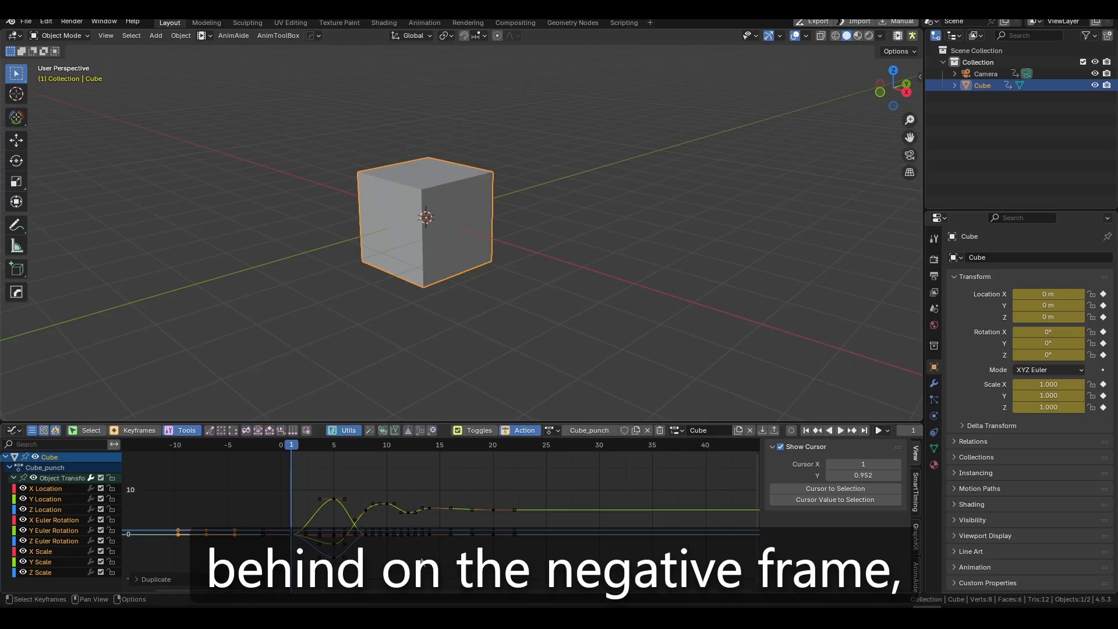
Run Anim Looper with the extra negative-frame keyframes, play the result, and undo the test
left_click(257, 432)
key("space")
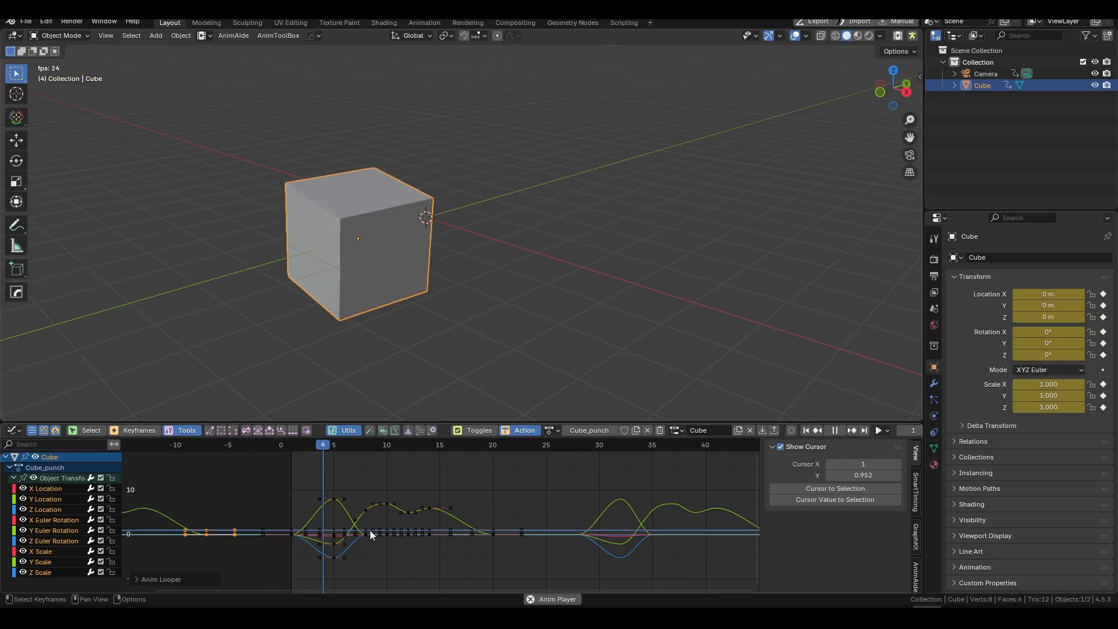
key("space")
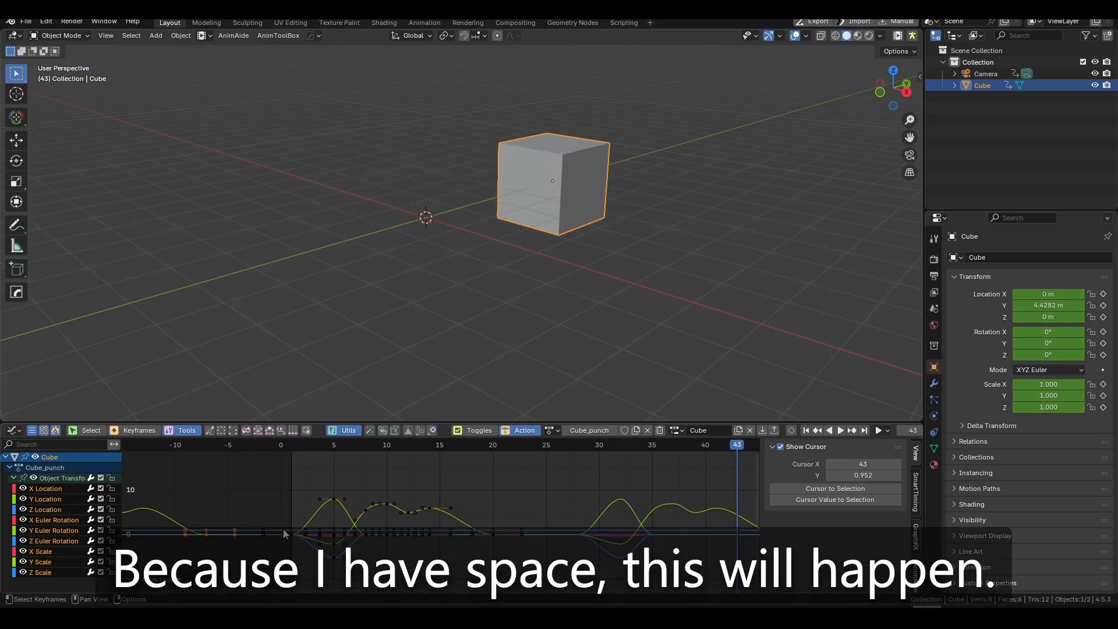
key("ctrl+z")
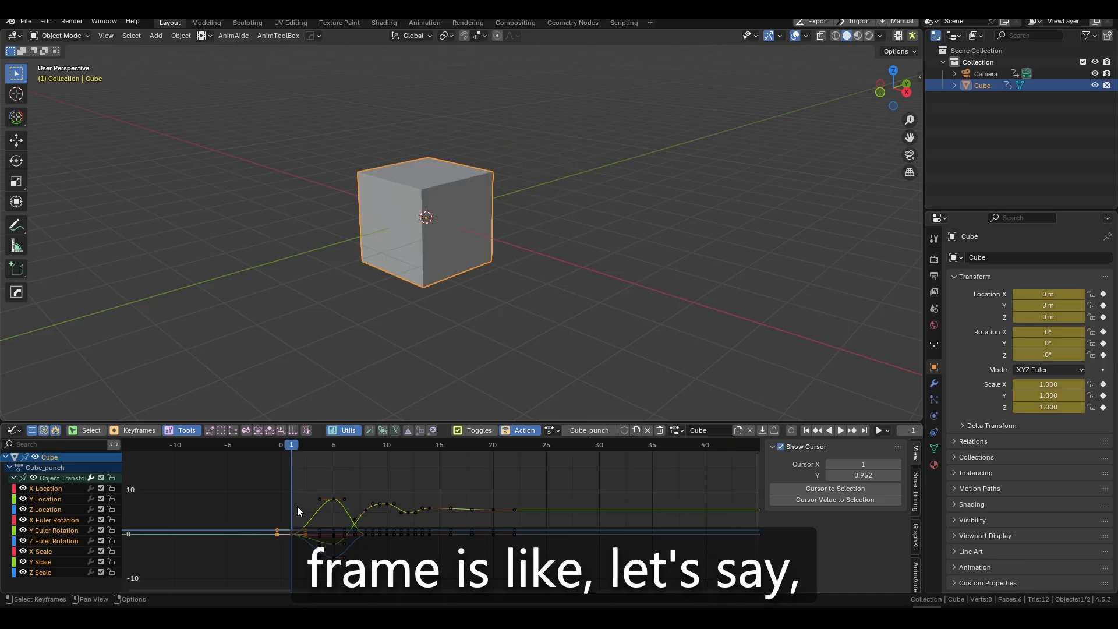
Scrub to frame -3 and back to frame 1, and return to the Dope Sheet
left_click_drag(291, 445, 248, 459)
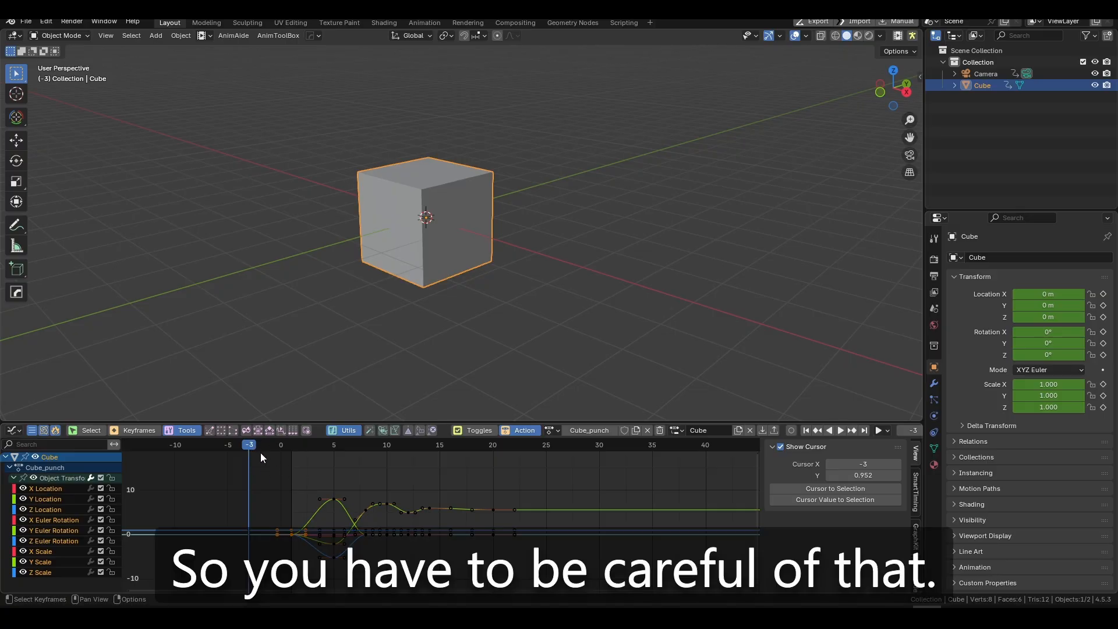
left_click_drag(252, 446, 292, 452)
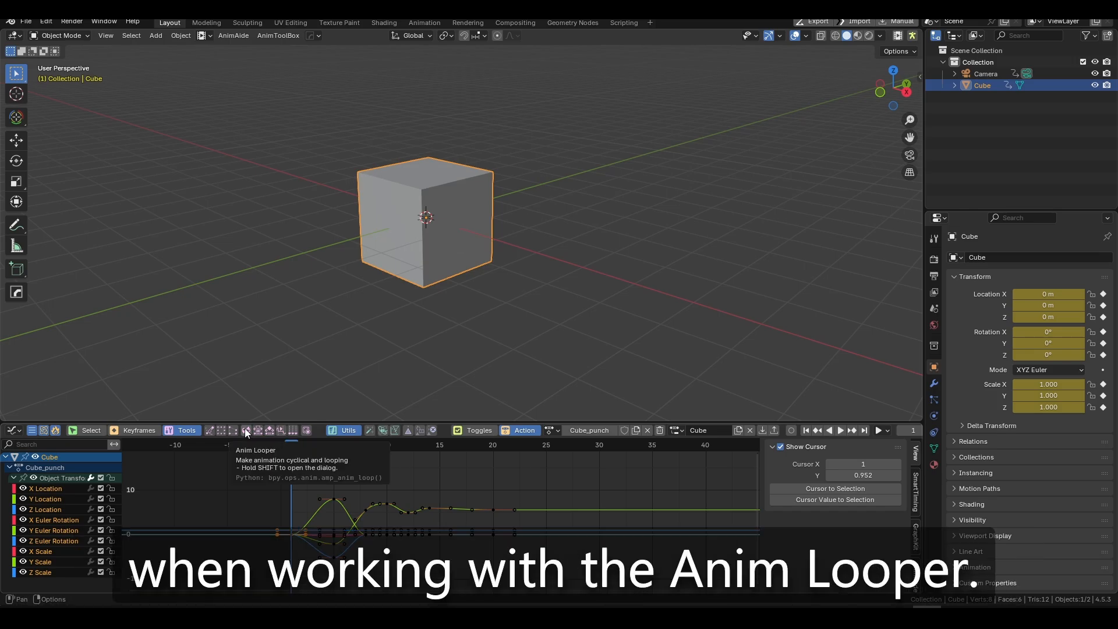
key("ctrl+Tab")
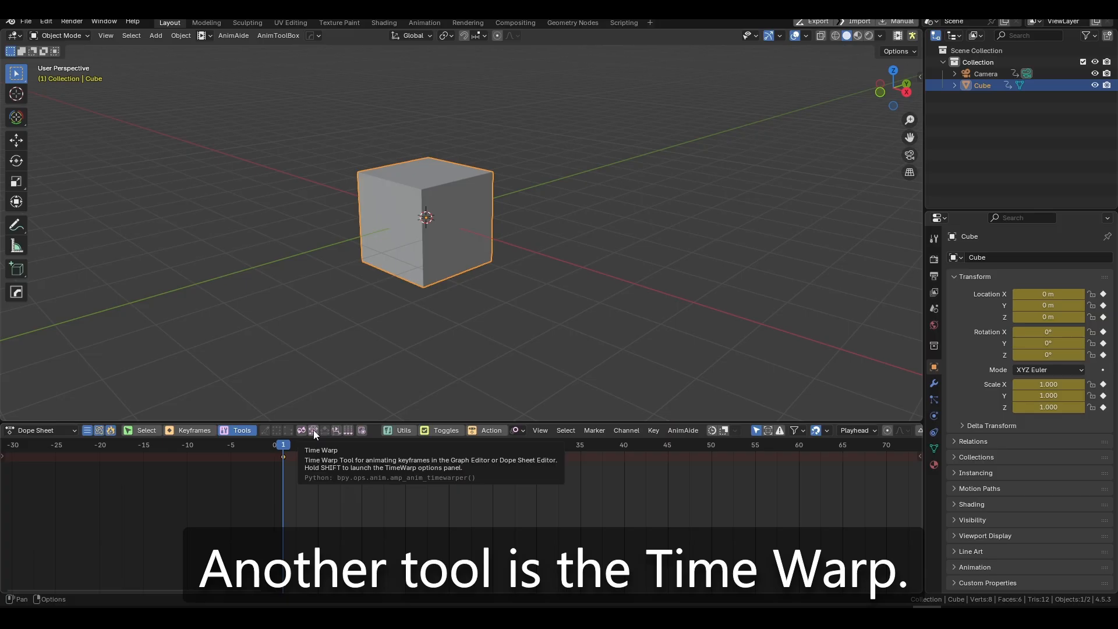
Play the cube's punch animation twice, restarting from frame 1, and place the playhead on frame 2
key("space")
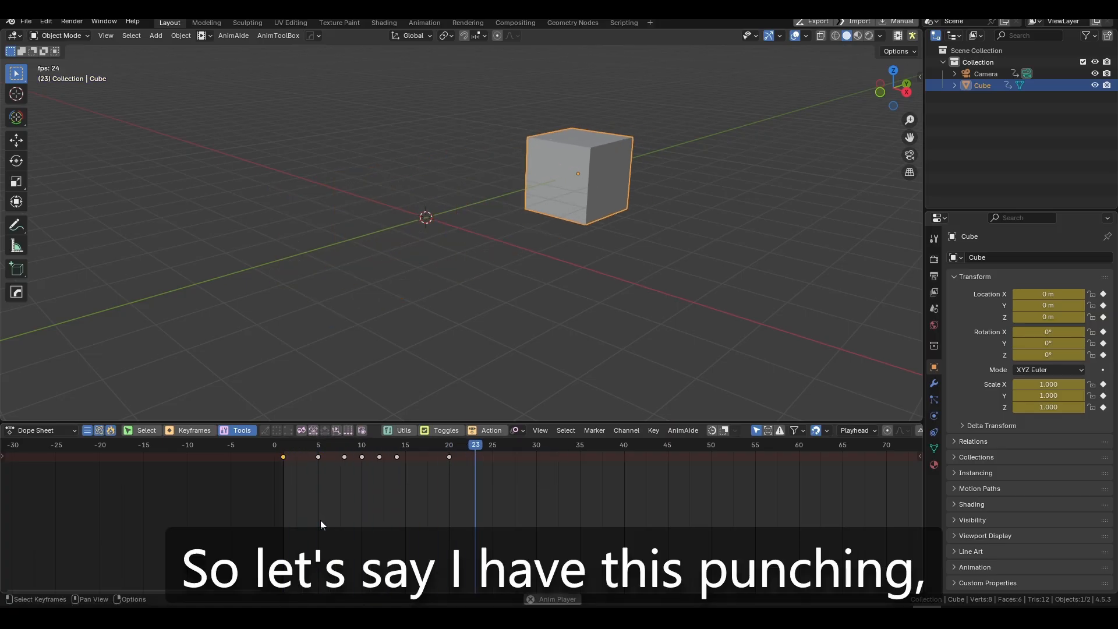
key("space")
left_click(285, 445)
key("space")
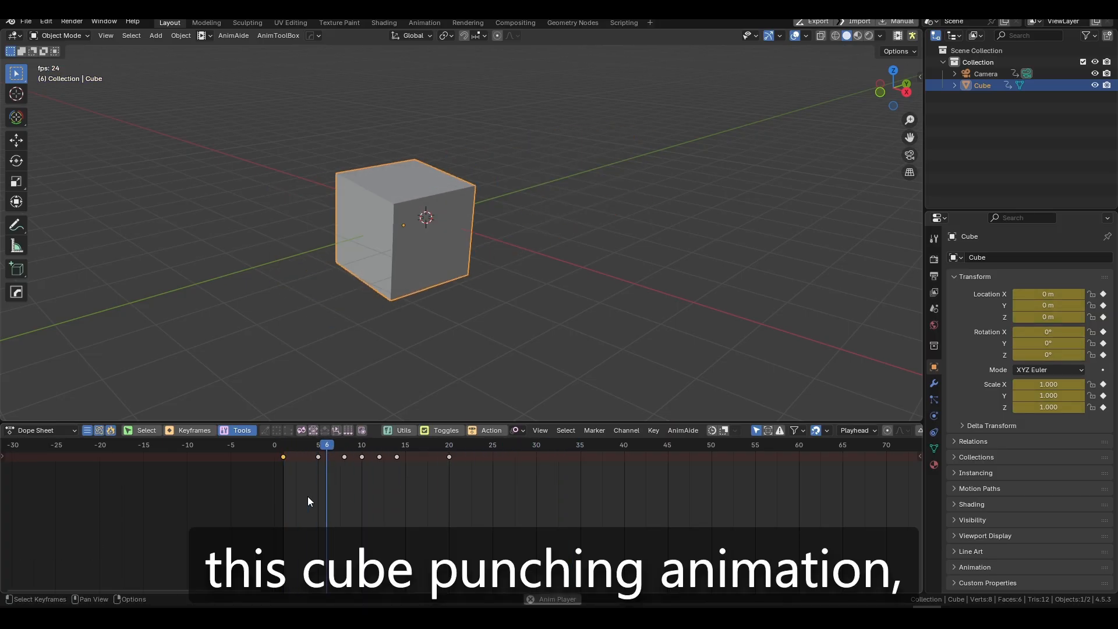
key("space")
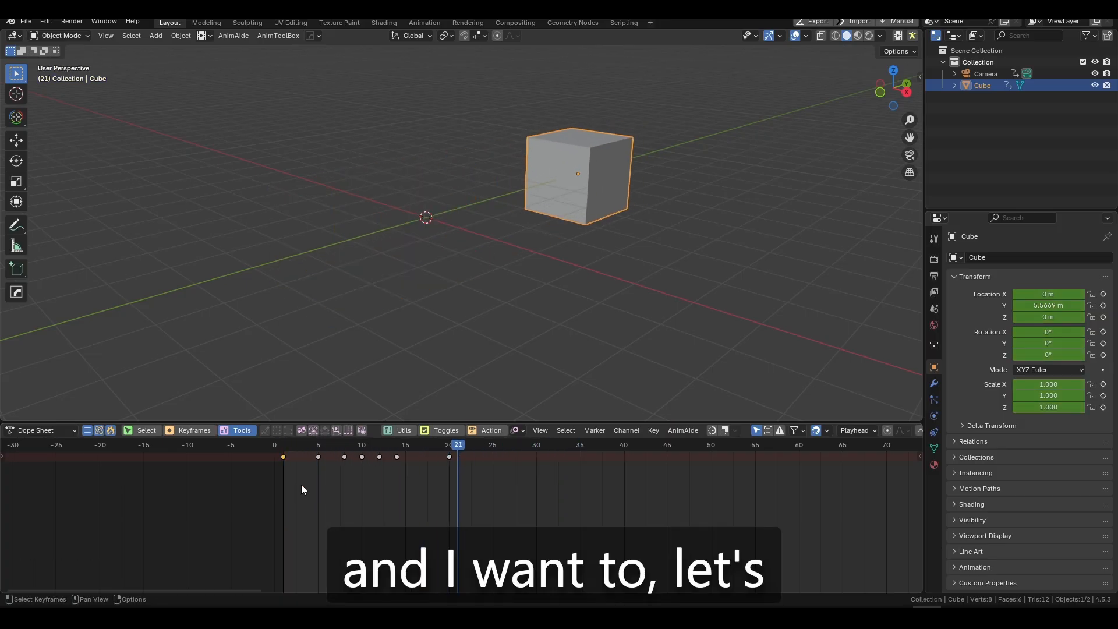
left_click(293, 447)
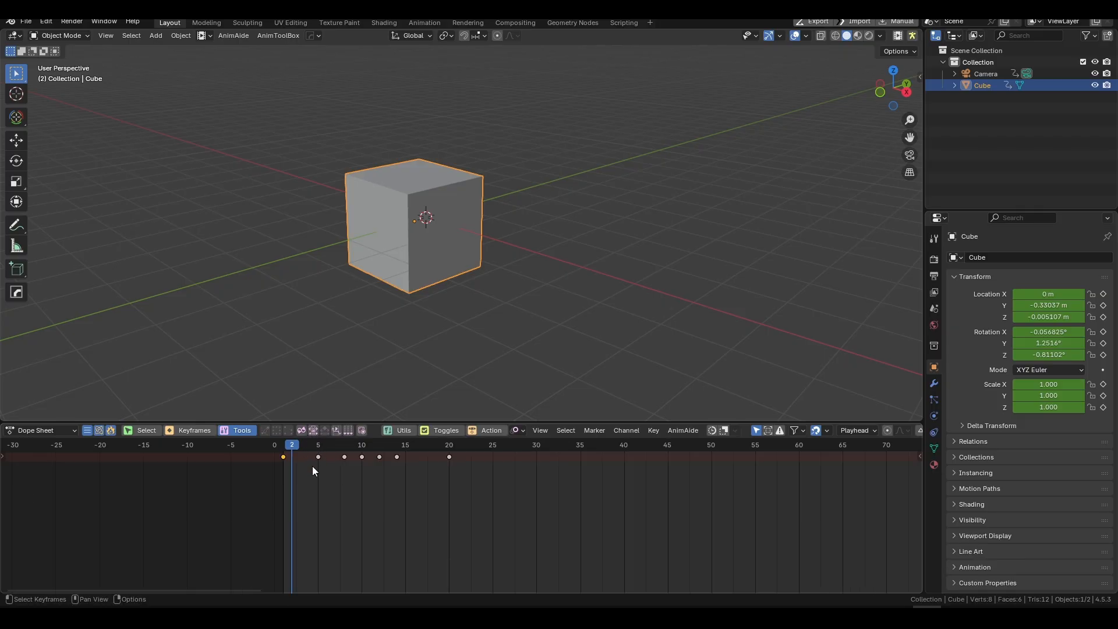
Check all the cube's keyframes in the Graph Editor, and go back to frame 1 in the Dope Sheet
key("ctrl+Tab")
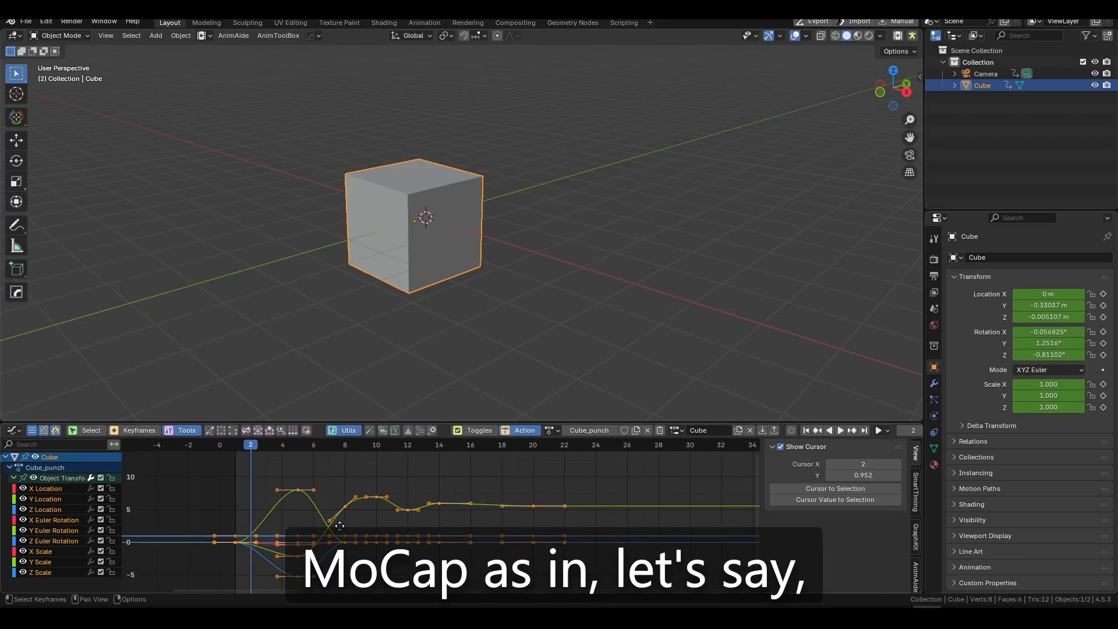
key("ctrl+Tab")
key("shift+Left")
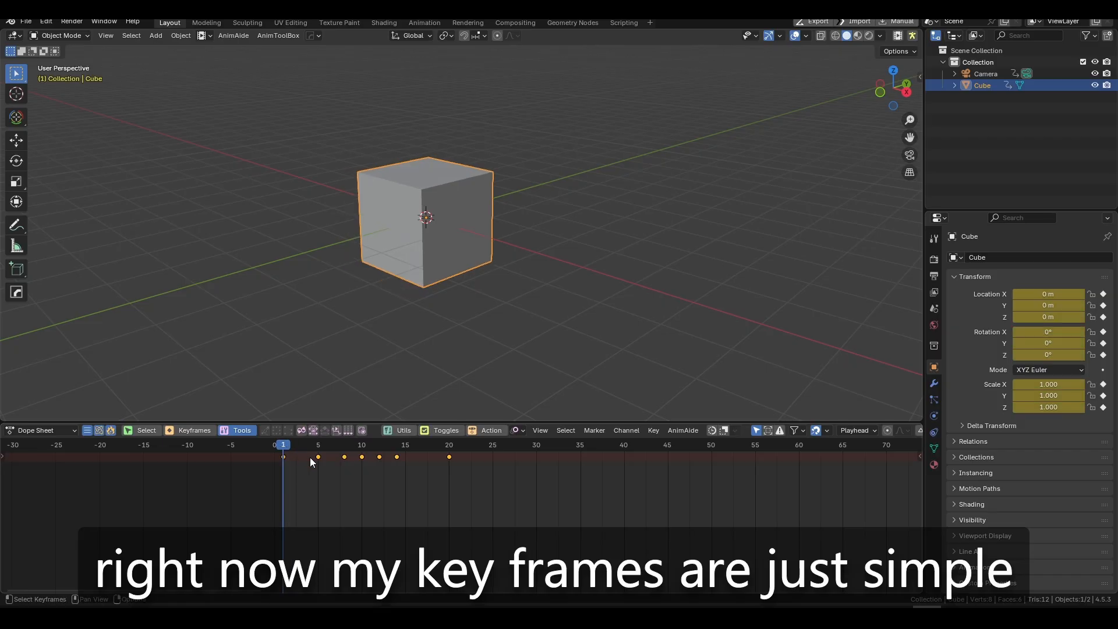
Move the cube's keyframes from frame 5 onward two frames earlier in the Dope Sheet, and play back the retimed animation
left_click_drag(501, 498, 319, 449)
key("space")
key("space")
left_click_drag(470, 487, 287, 449)
key("g")
left_click(447, 509)
key("space")
key("space")
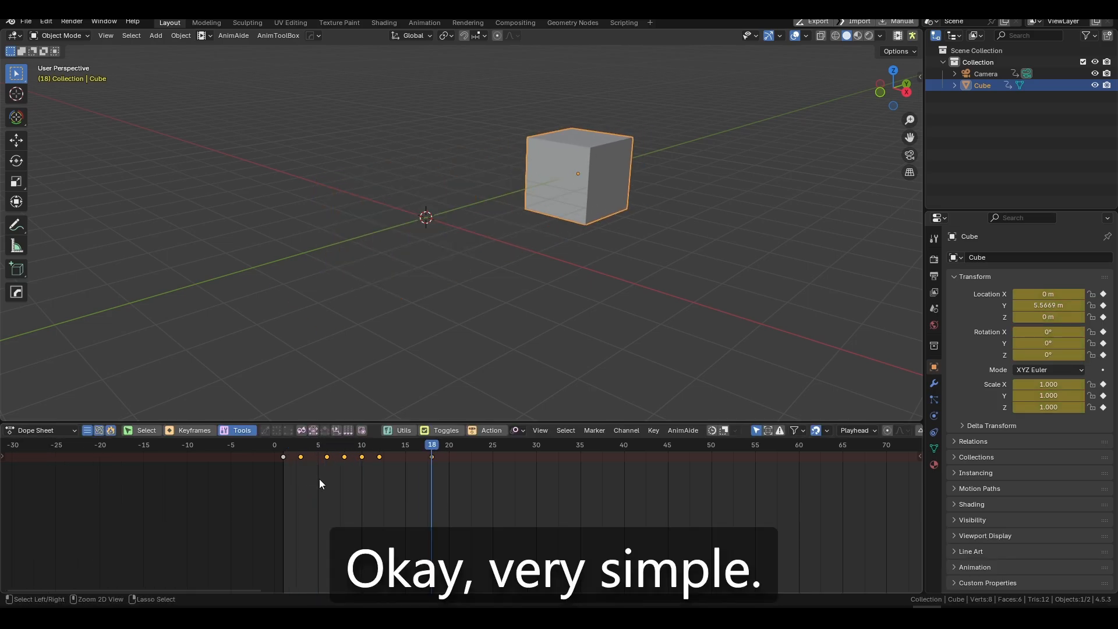
Undo the two-frame shift of the cube's keyframes and return to the Graph Editor
key("ctrl+z")
key("ctrl+z")
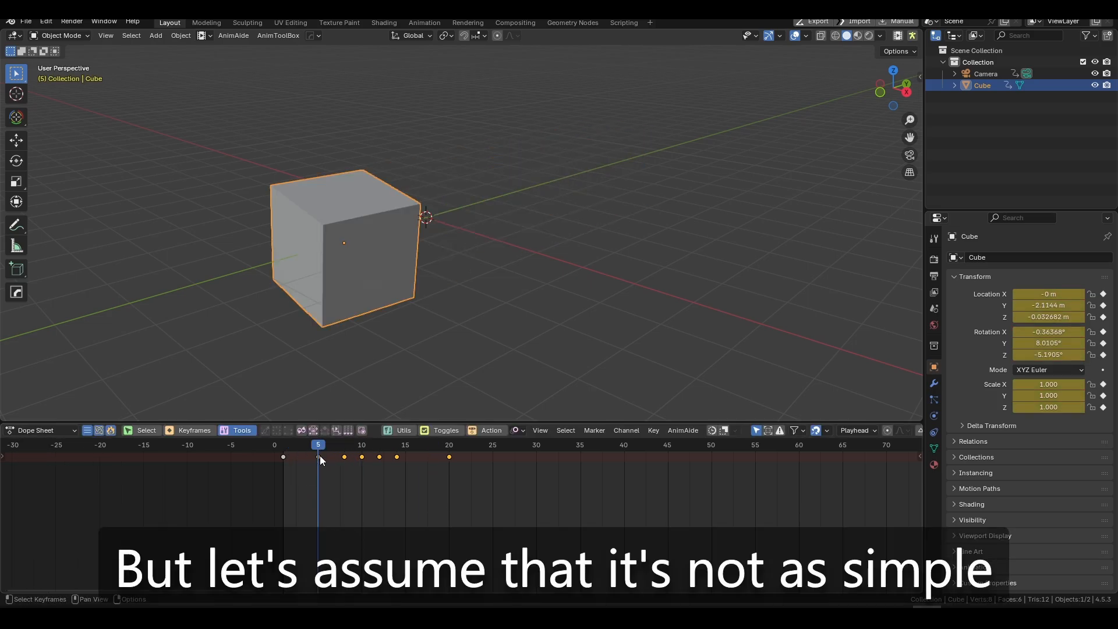
key("ctrl+Tab")
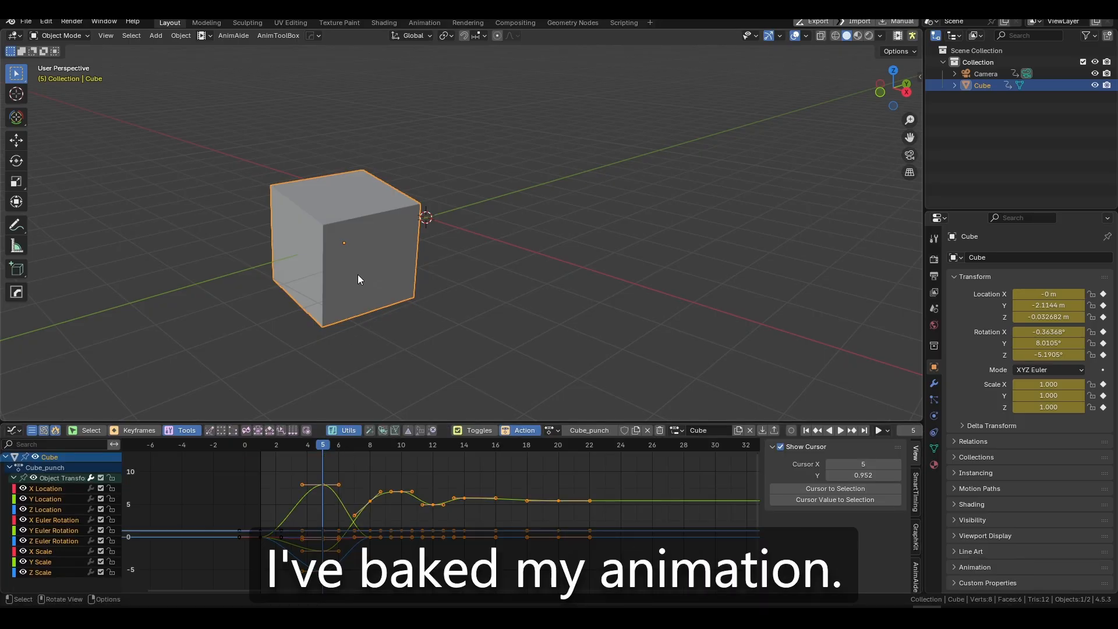
Bake the cube's action with Bake Action, setting the end frame to 25 and toggling on Visual Keying
key("F3")
left_click(439, 300)
left_click(494, 320)
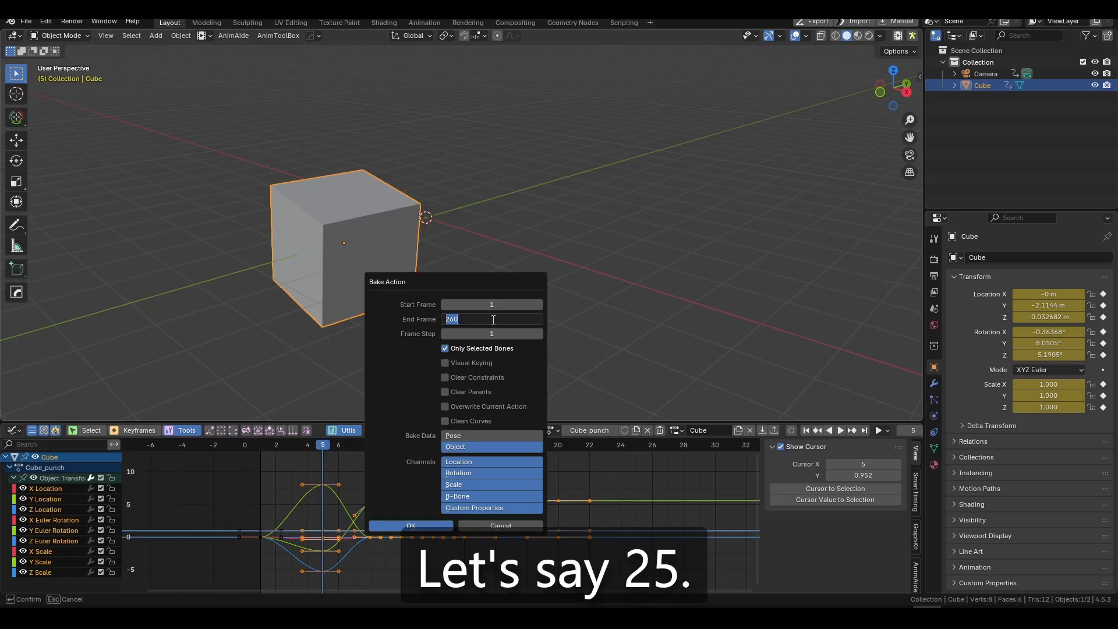
type("25")
key("Return")
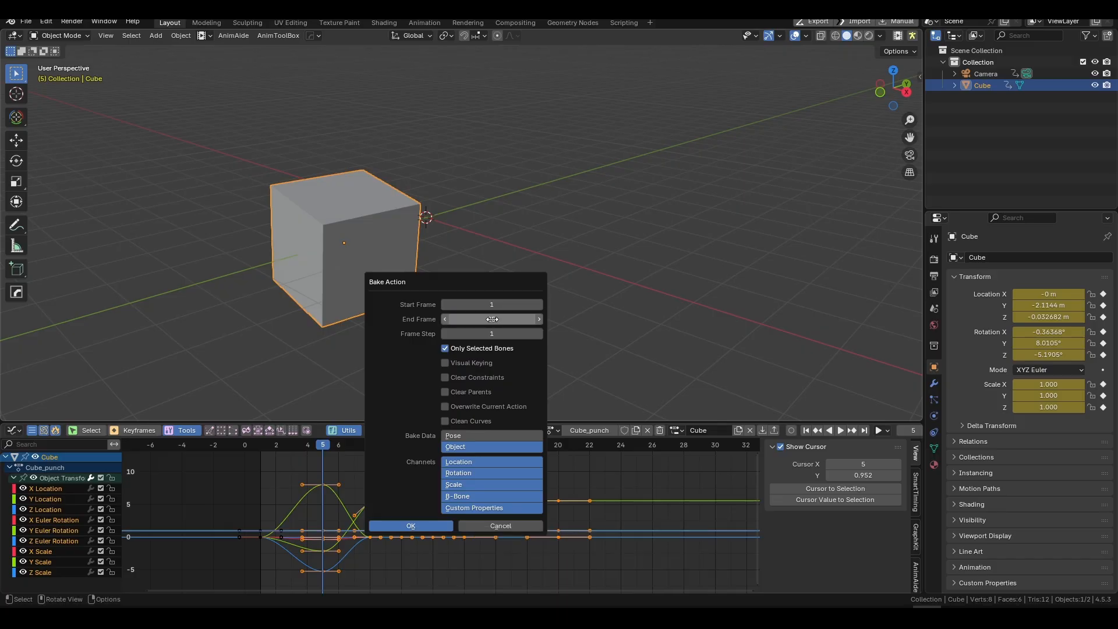
left_click(469, 363)
left_click(428, 524)
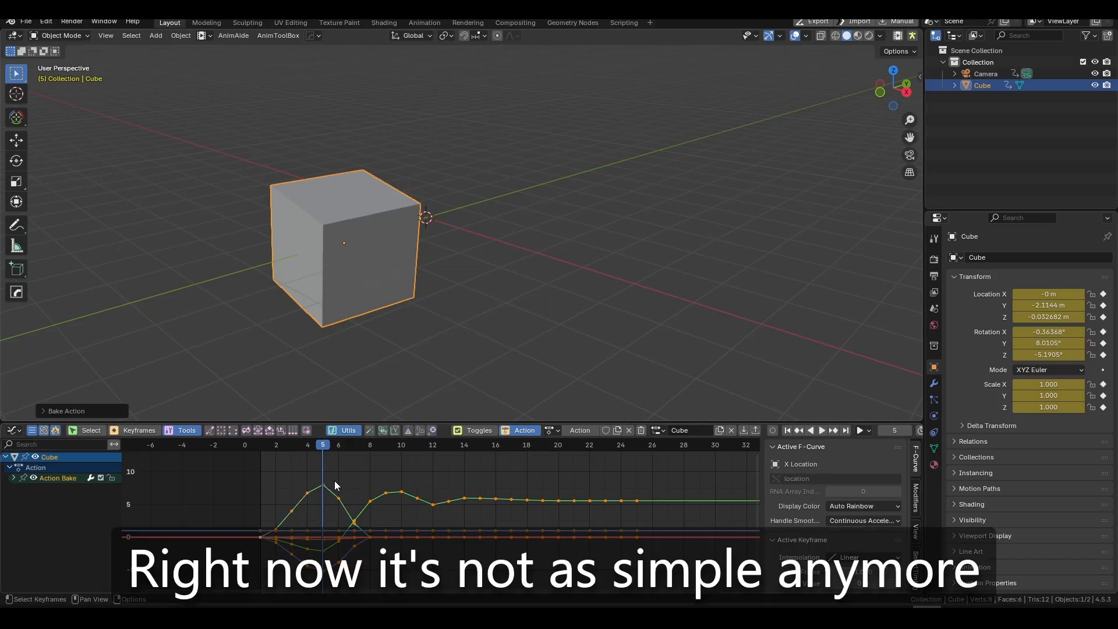
Return to the Dope Sheet and play the baked animation from frame 1
key("ctrl+Tab")
left_click(293, 446)
mouse_move(292, 448)
left_mouse_down()
mouse_move(331, 445)
mouse_move(284, 448)
left_mouse_up()
key("space")
key("space")
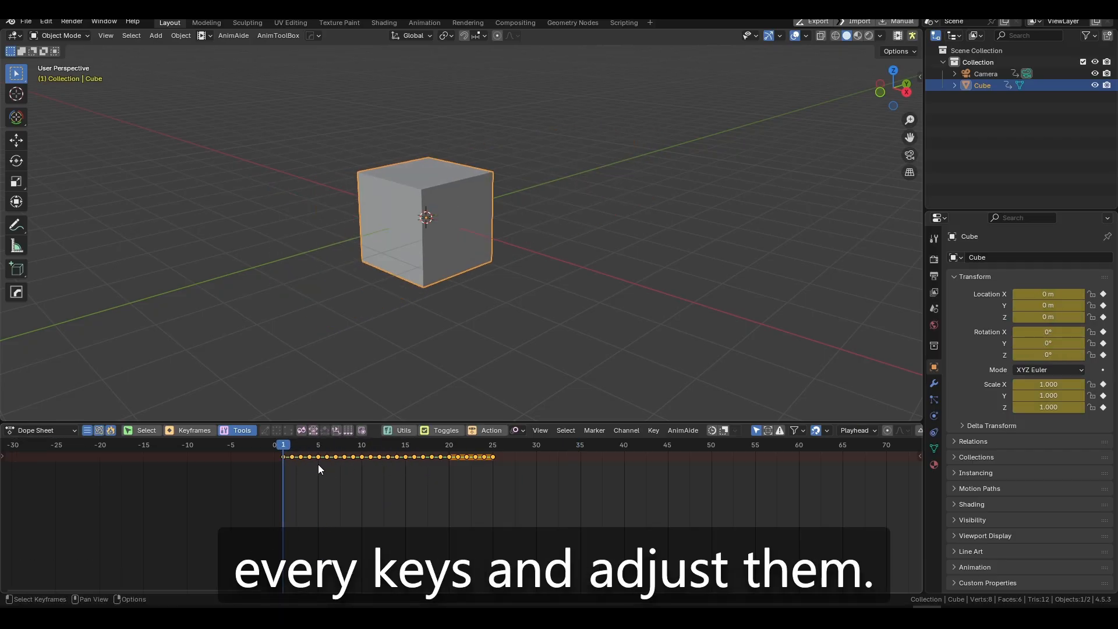
Start Time Warp on the baked keyframes, and hide and show its help text again
left_click(312, 431)
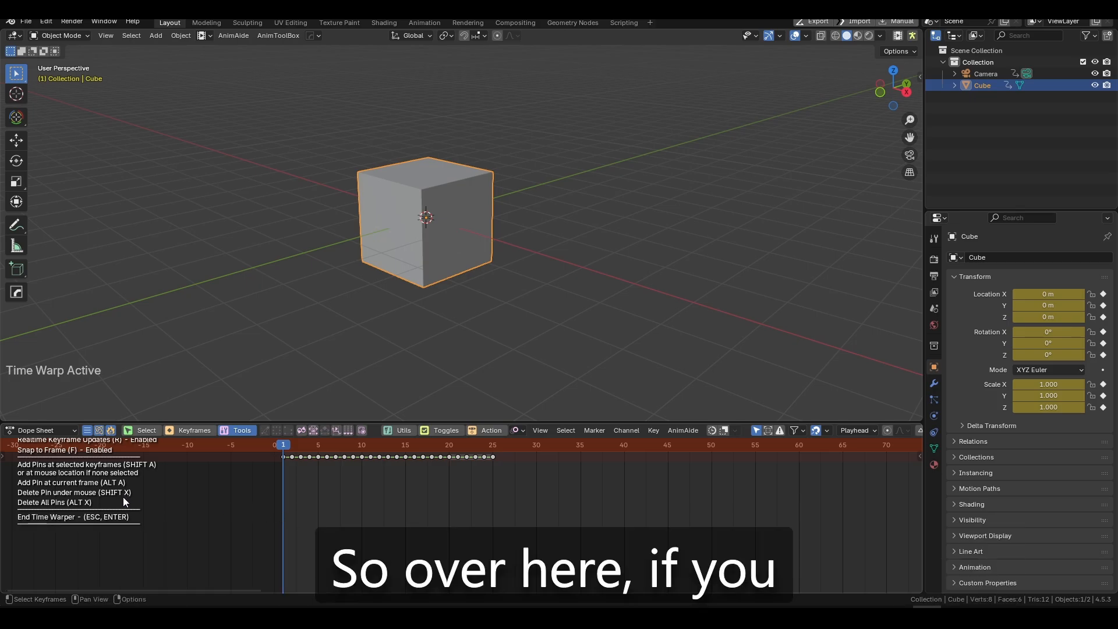
key("h")
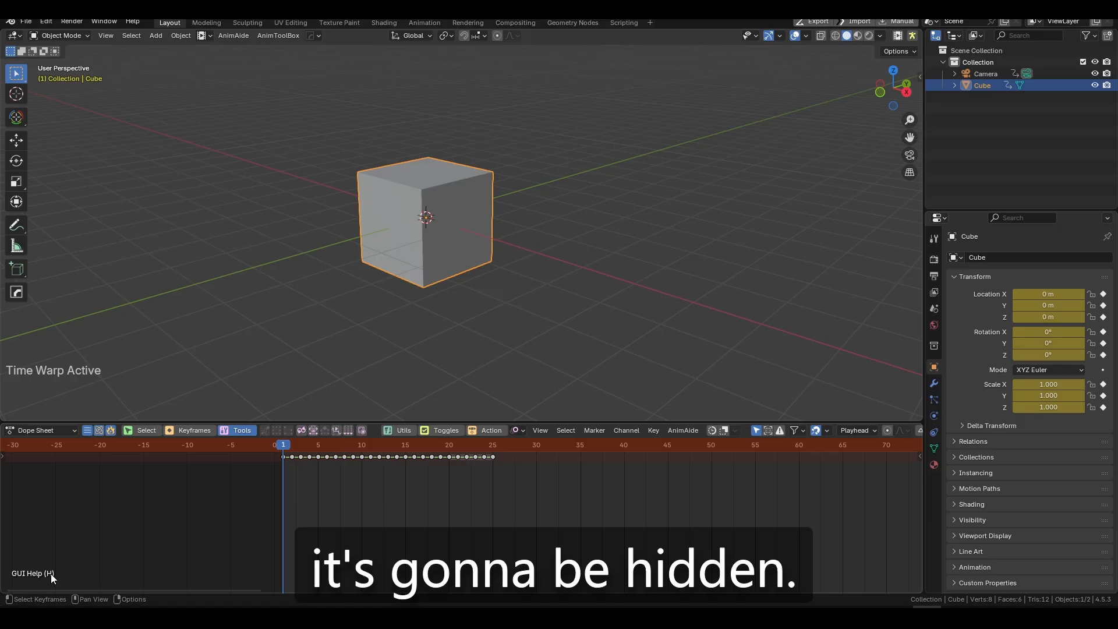
key("h")
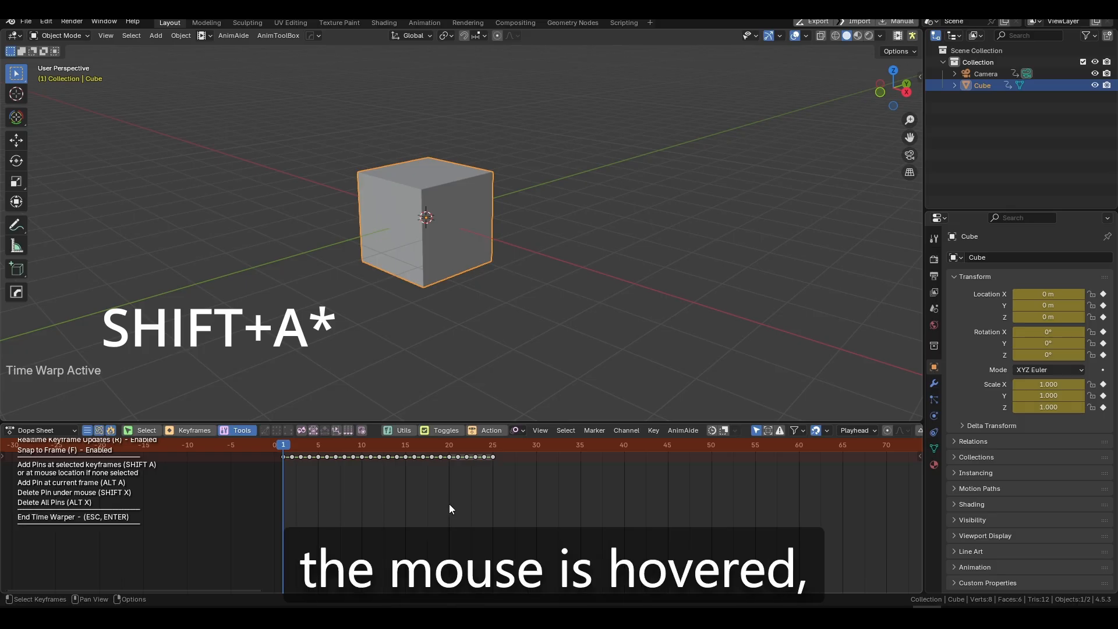
Add a Time Warp pin at frame 20 and delete all pins
key("shift+a")
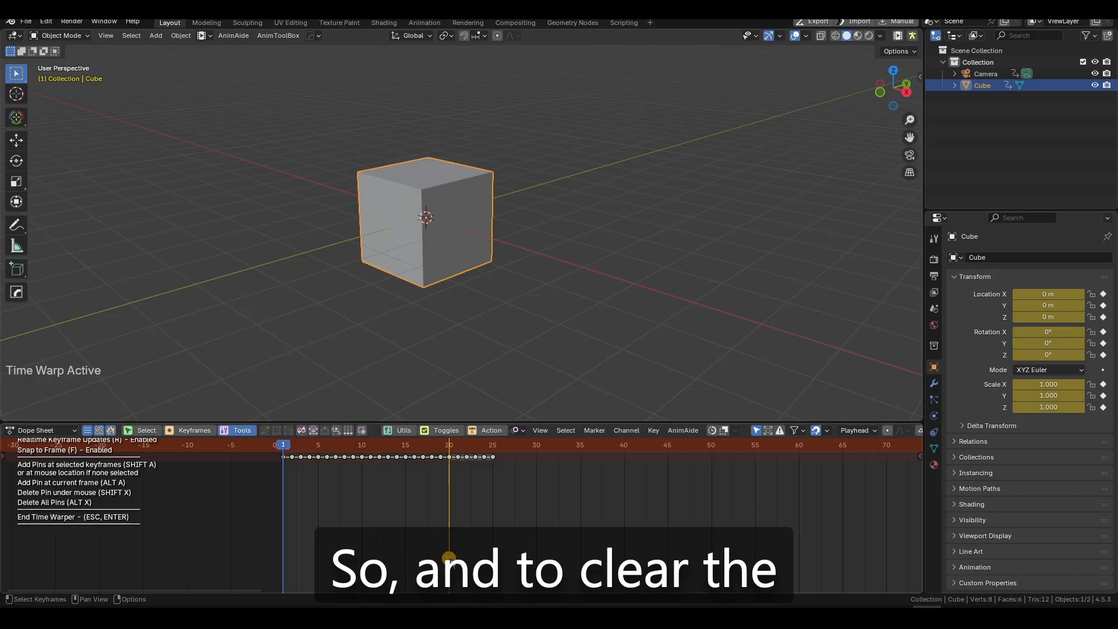
key("alt+x")
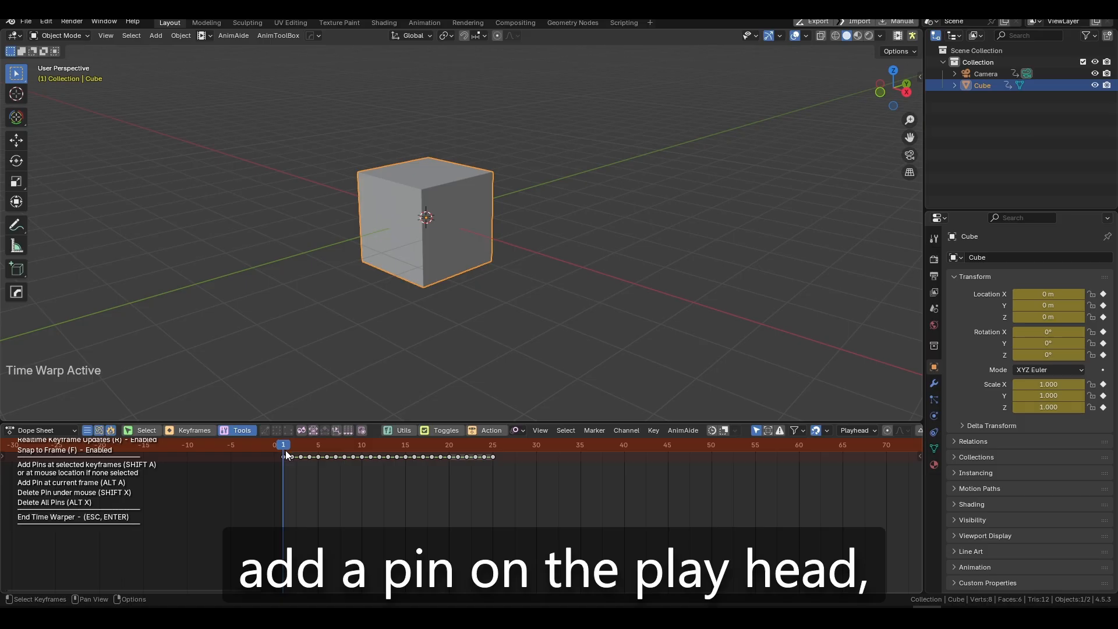
Add Time Warp pins at frames 1 and 5, and move the second pin to frame 10
key("alt+a")
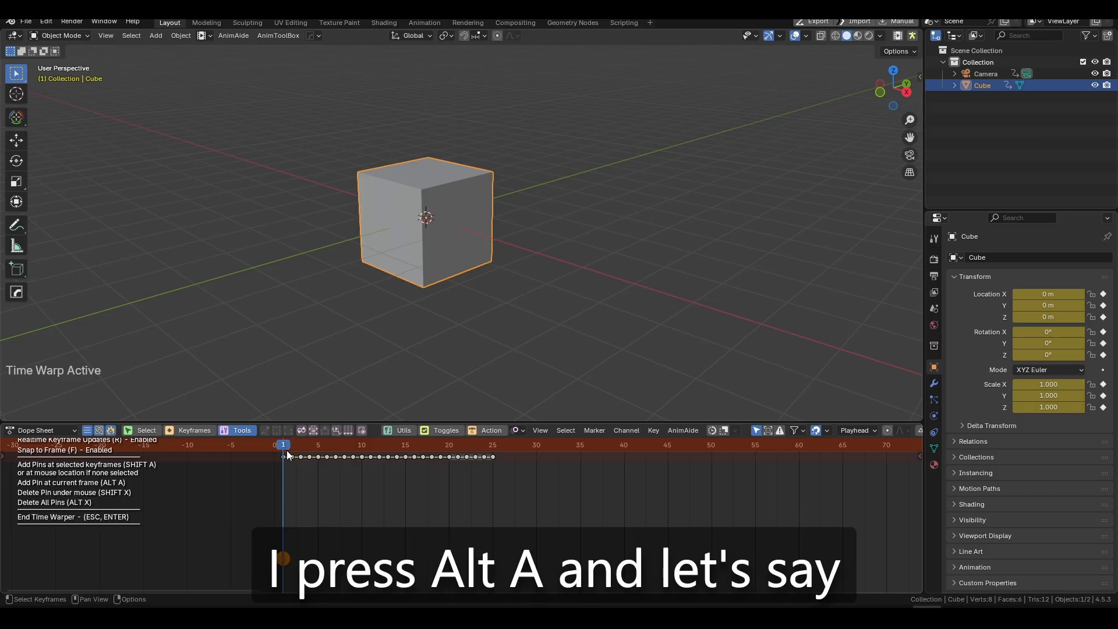
left_click_drag(286, 446, 348, 446)
key("alt+a")
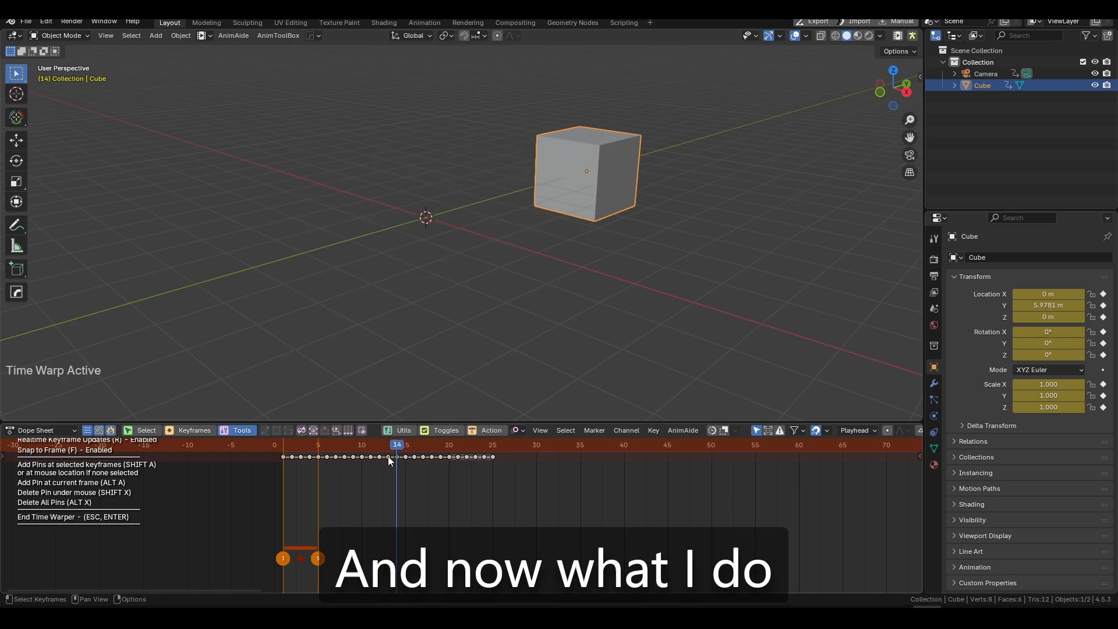
left_click_drag(318, 558, 361, 559)
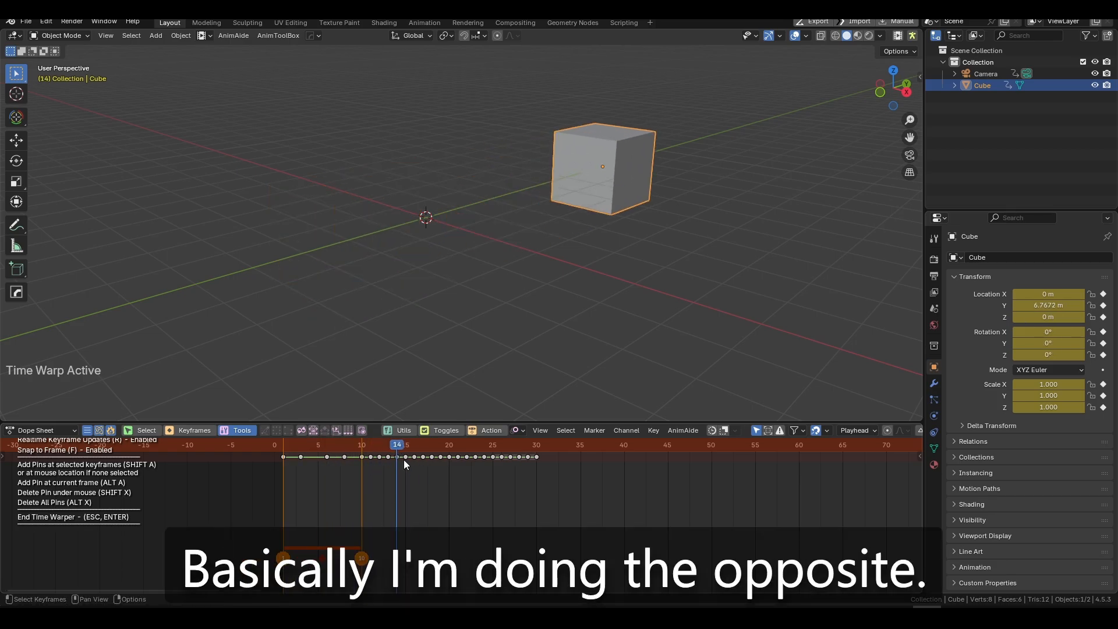
Play the slowed-down animation from frame 1
left_click_drag(397, 445, 283, 446)
key("space")
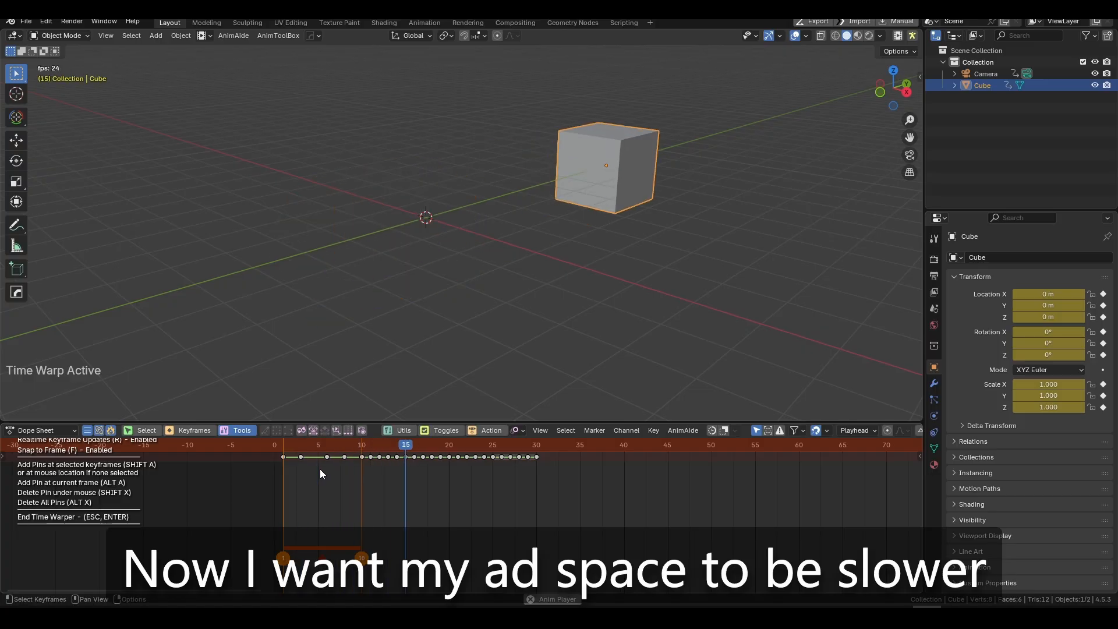
key("space")
Add a third Time Warp pin at frame 16 and move it to frame 14
left_click_drag(380, 445, 418, 449)
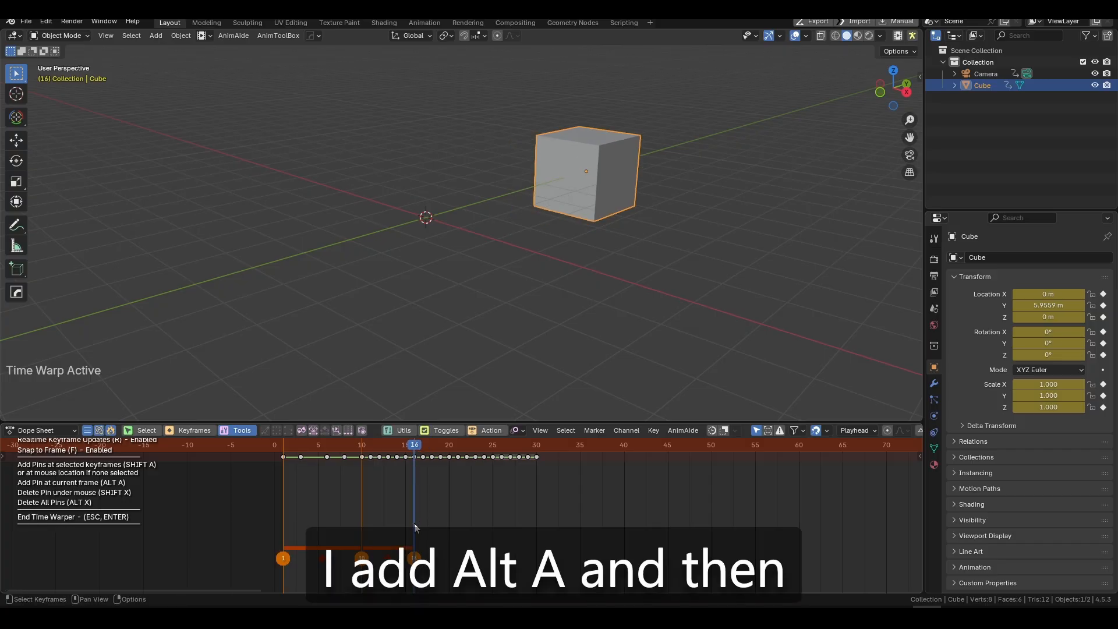
key("alt+a")
left_click_drag(414, 559, 399, 561)
Play the warped animation from frame 5 and confirm the Time Warp
left_click(317, 445)
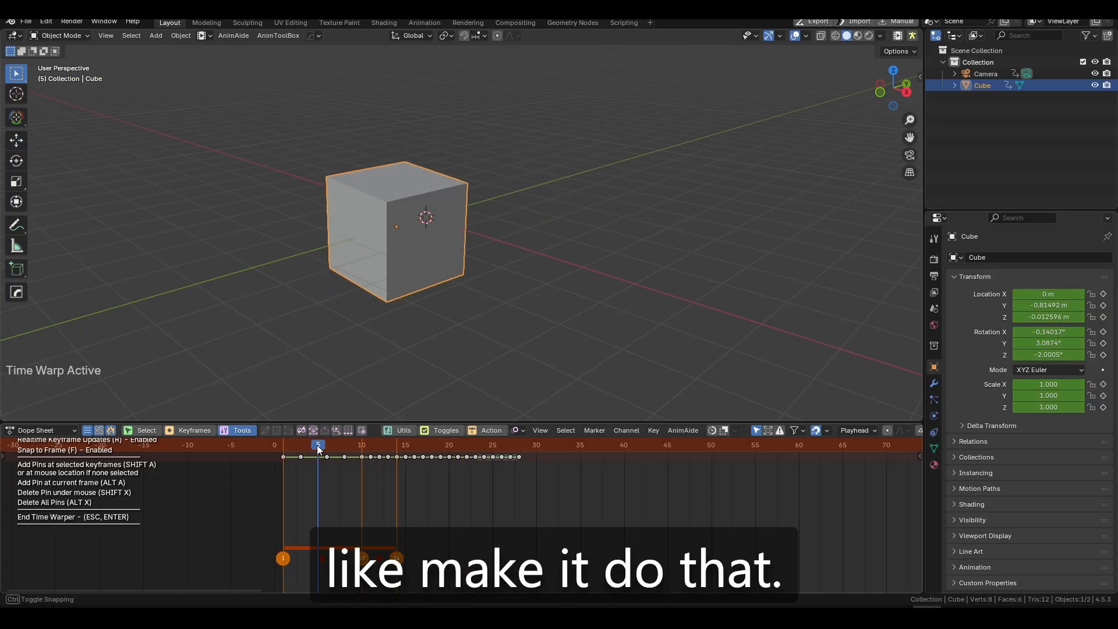
key("space")
key("space")
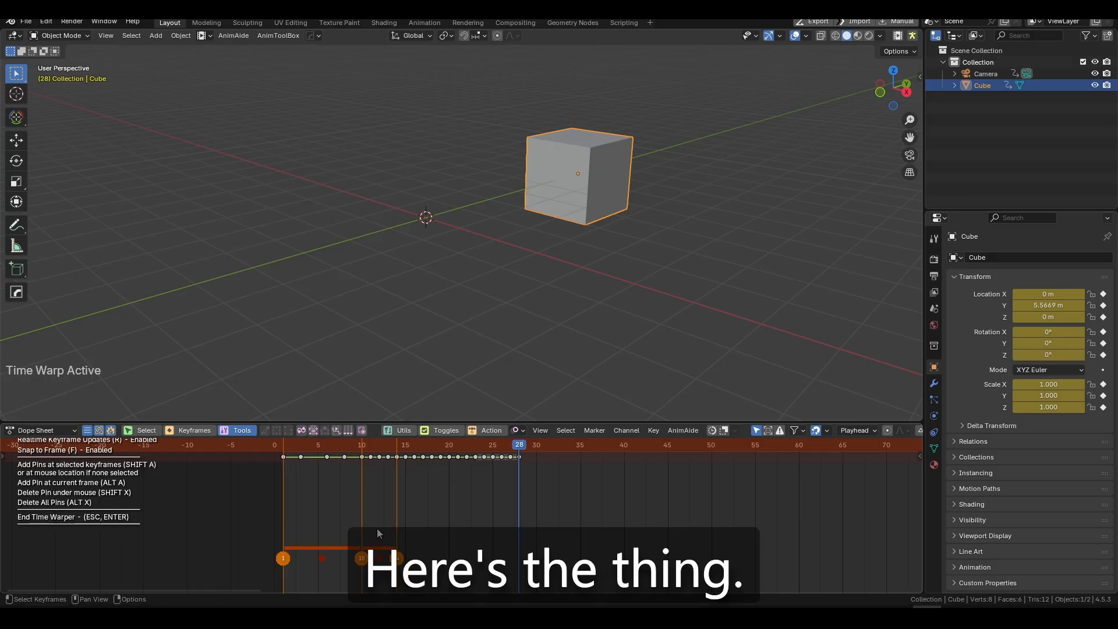
key("Return")
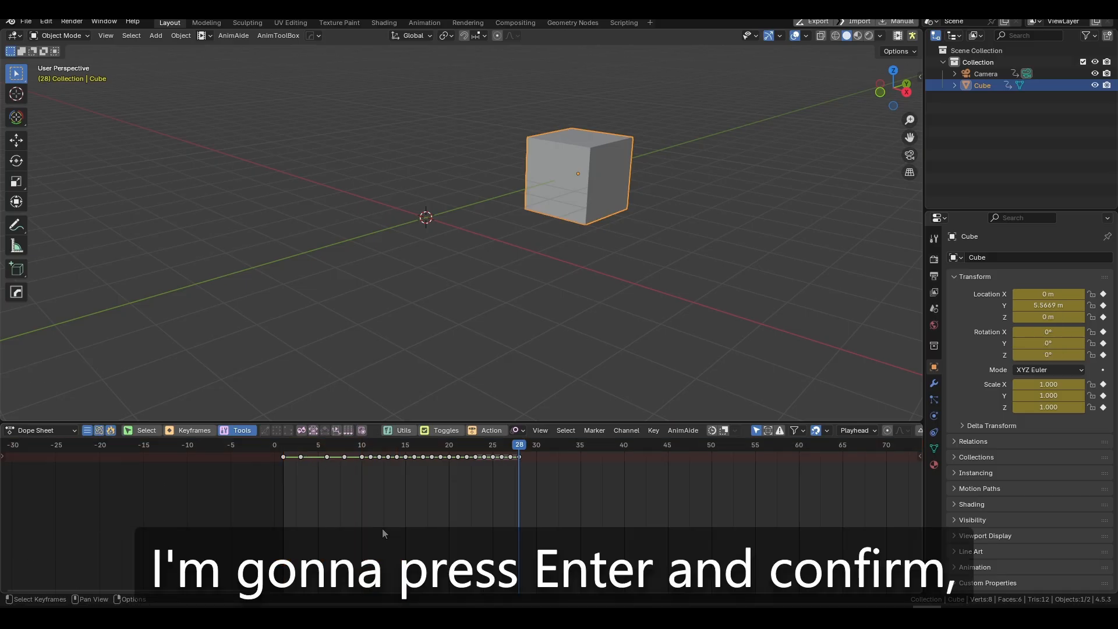
Undo the Time Warp retiming and the bake of the cube's action
key("ctrl+z")
key("ctrl+z")
key("ctrl+z")
key("ctrl+z")
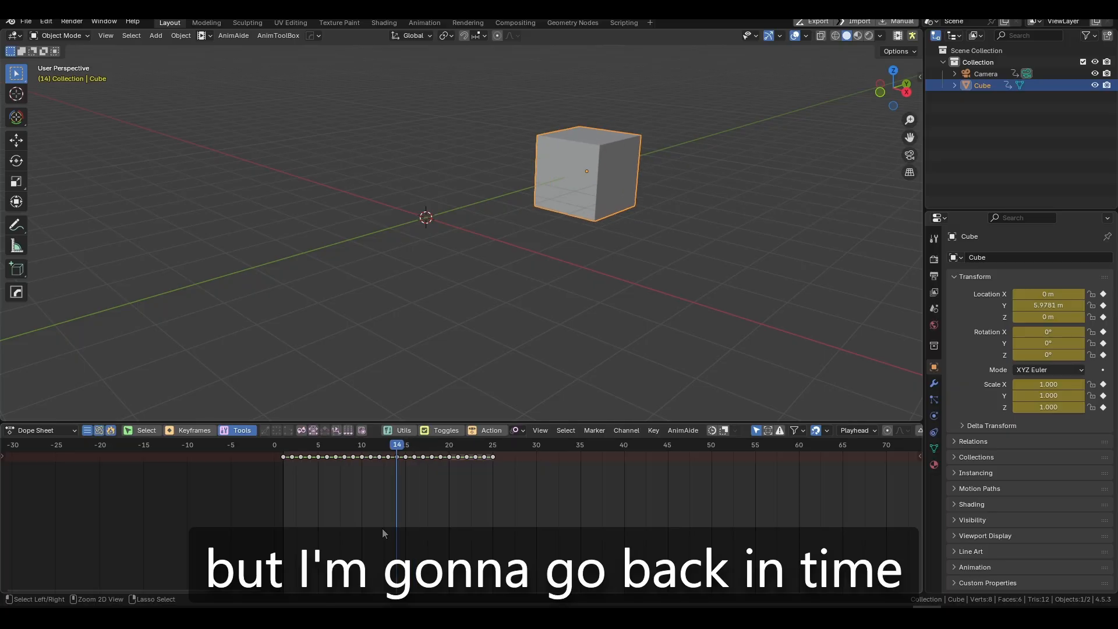
key("ctrl+z")
key("ctrl+z")
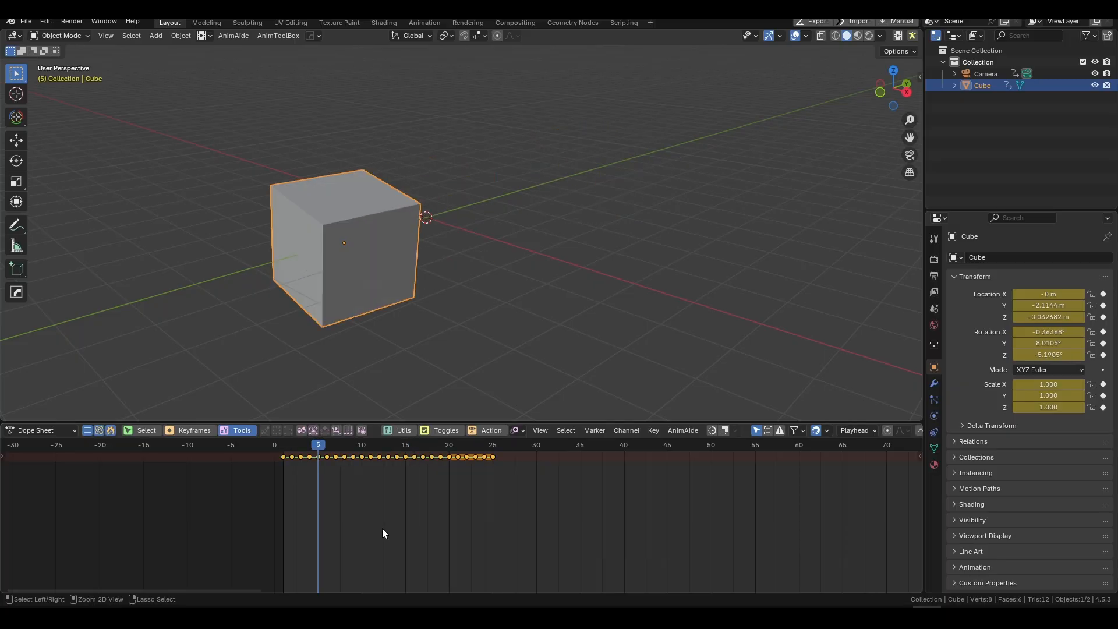
Scrub the cube's animation to frame 6 and back to frame 3
left_click_drag(301, 445, 327, 445)
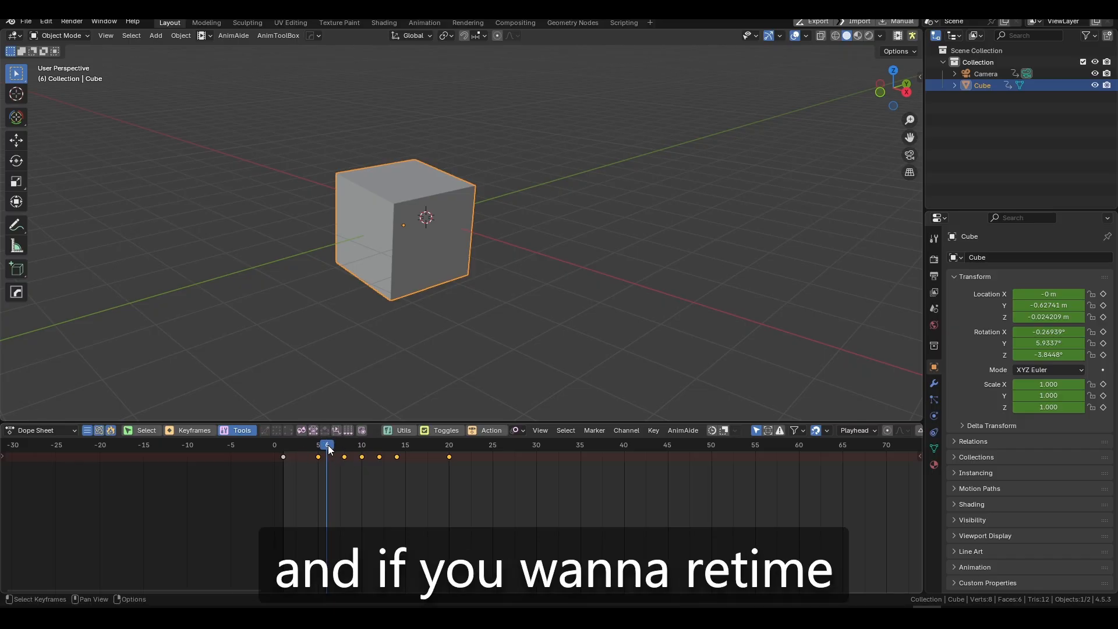
left_click_drag(327, 446, 302, 448)
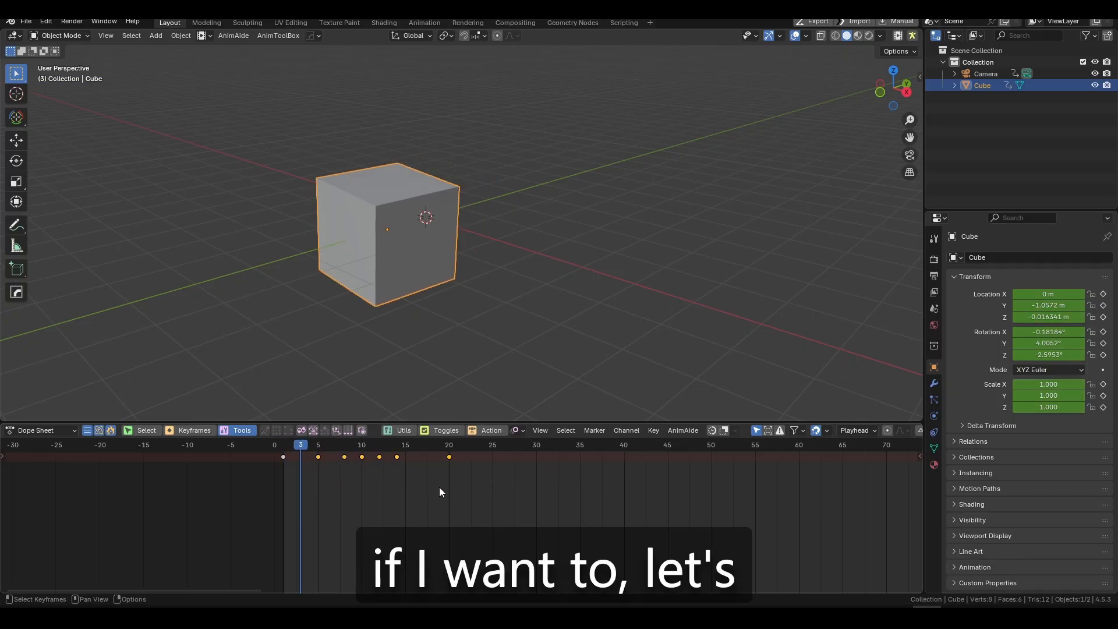
Try to move the cube's keyframes from frame 5 onward, and those from frame 8 onward, in the Dope Sheet
left_click_drag(501, 498, 296, 449)
key("g")
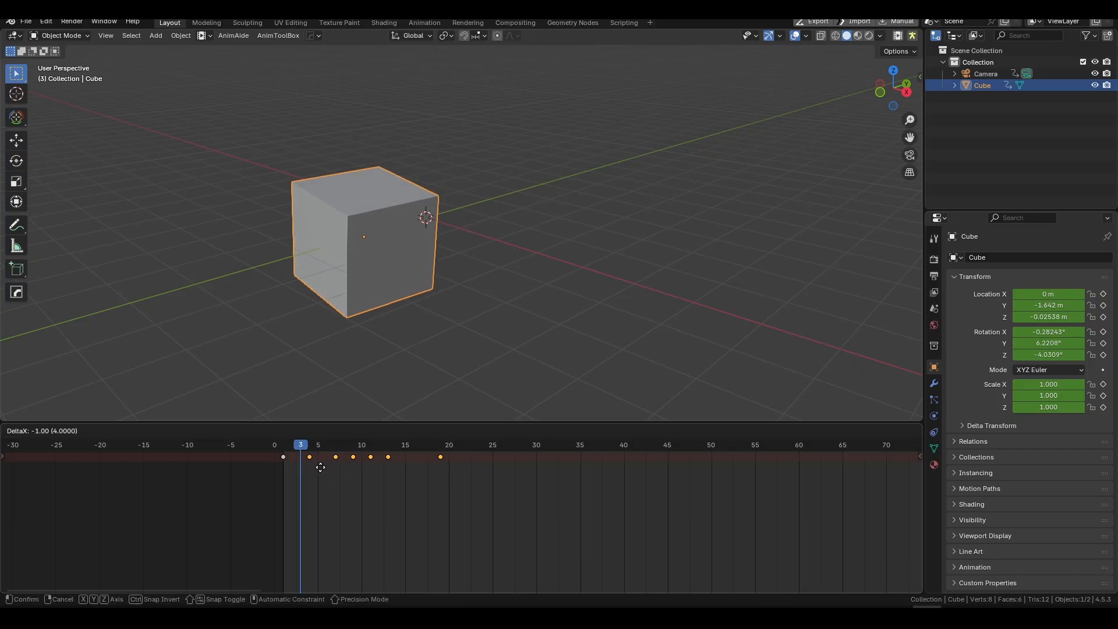
right_click(331, 467)
left_click_drag(500, 490, 343, 448)
key("g")
right_click(367, 478)
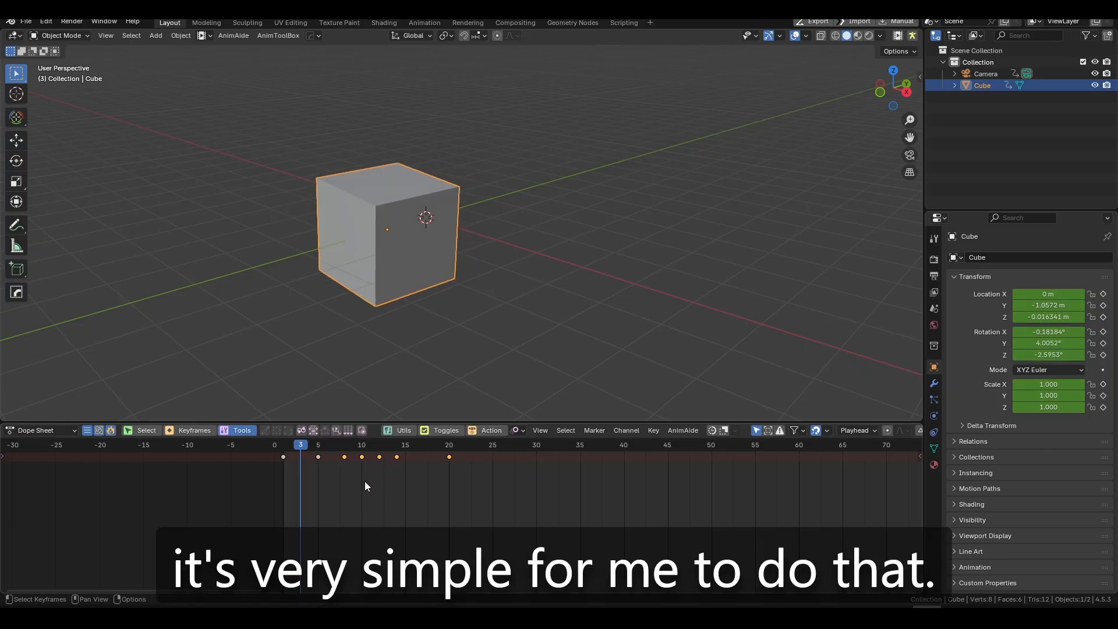
Select the keyframes from frame 8 onward in the Dope Sheet and show them in the Graph Editor
key("ctrl+Tab")
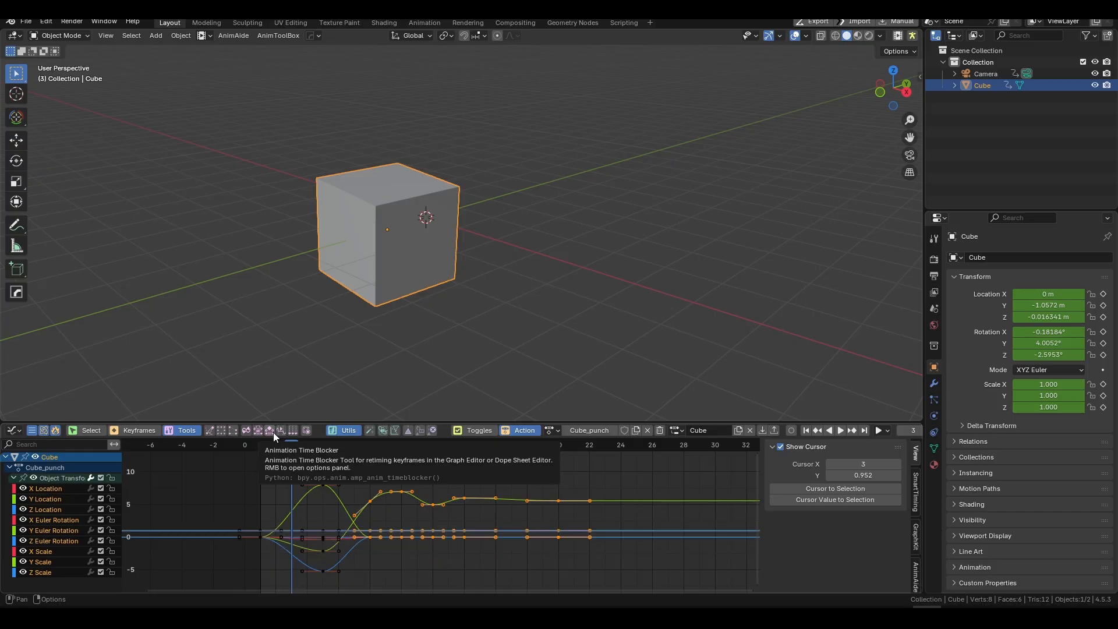
key("ctrl+Tab")
left_click_drag(292, 458, 497, 492)
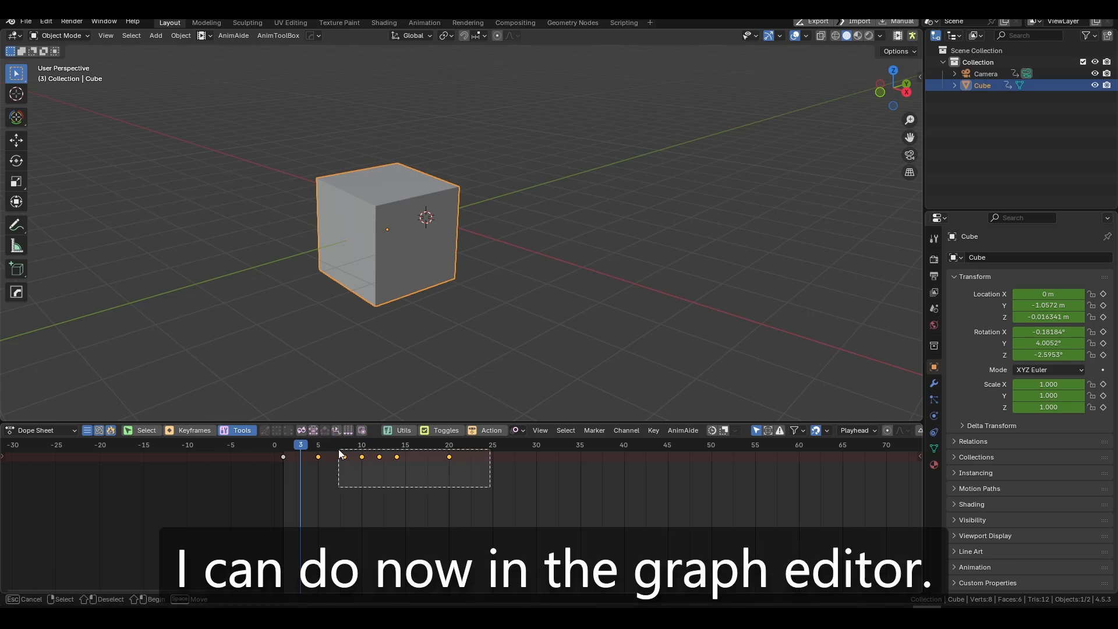
key("ctrl+Tab")
Try to box-select and move groups of the cube's curve keyframes between about frames 5 and 11 in the Graph Editor
middle_click_drag(369, 494, 370, 483)
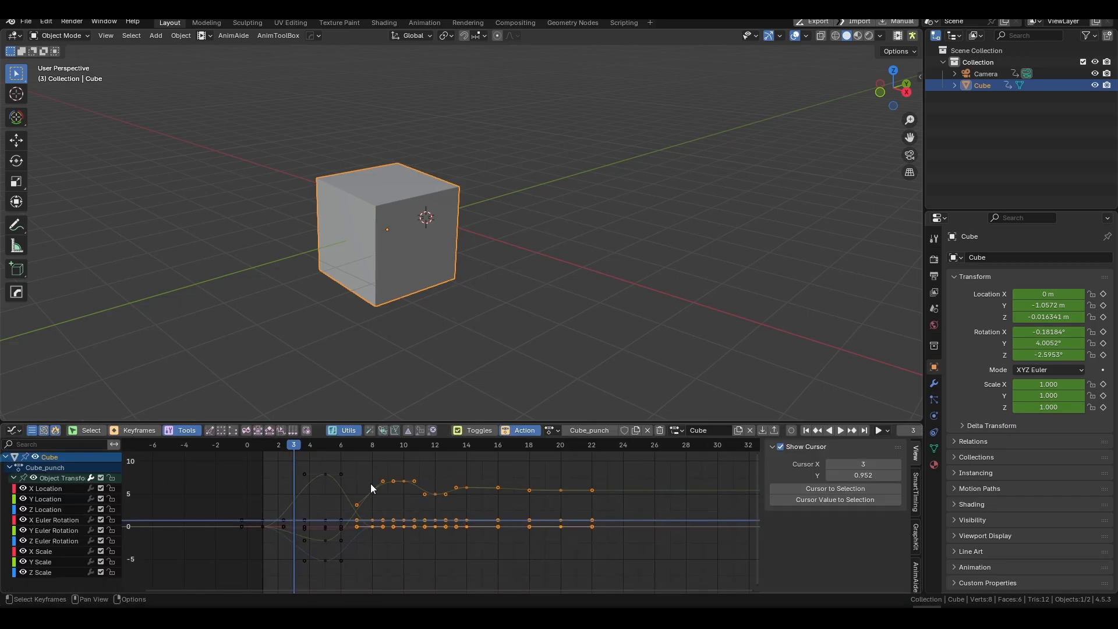
scroll(370, 484, "down", 2)
left_click(352, 576)
left_click_drag(354, 583, 336, 460)
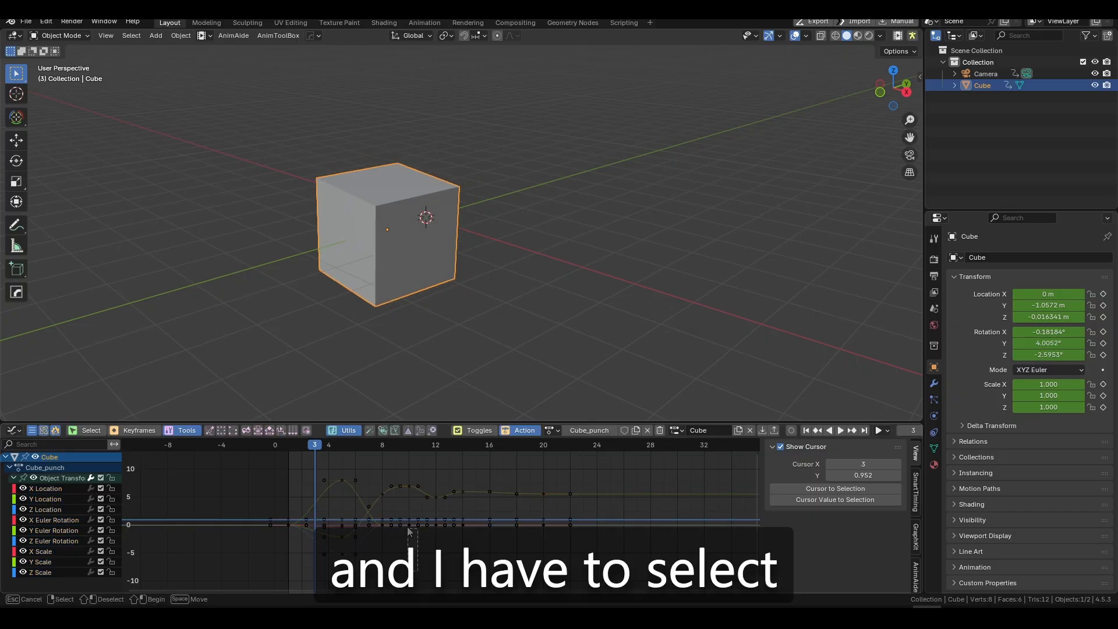
left_click_drag(424, 533, 386, 479)
key("g")
left_click(411, 498)
left_click(406, 555)
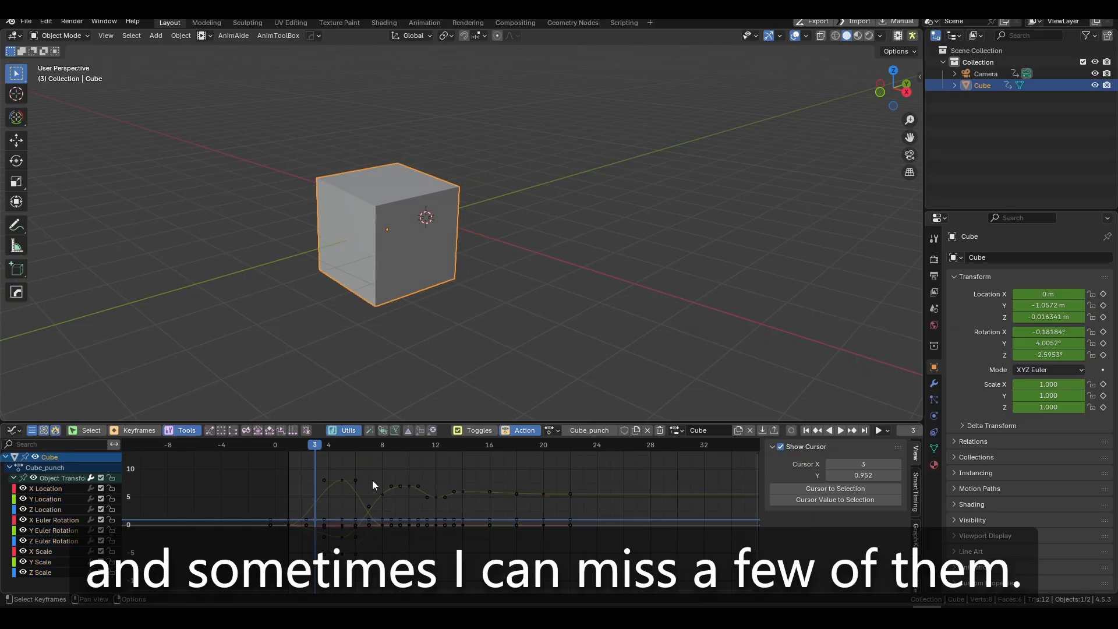
Retime the cube's keyframes with Animation Time Blocker, moving the handles from frames 5 to 14 onto frames 4, 6, 8, 10 and 13
left_click(269, 432)
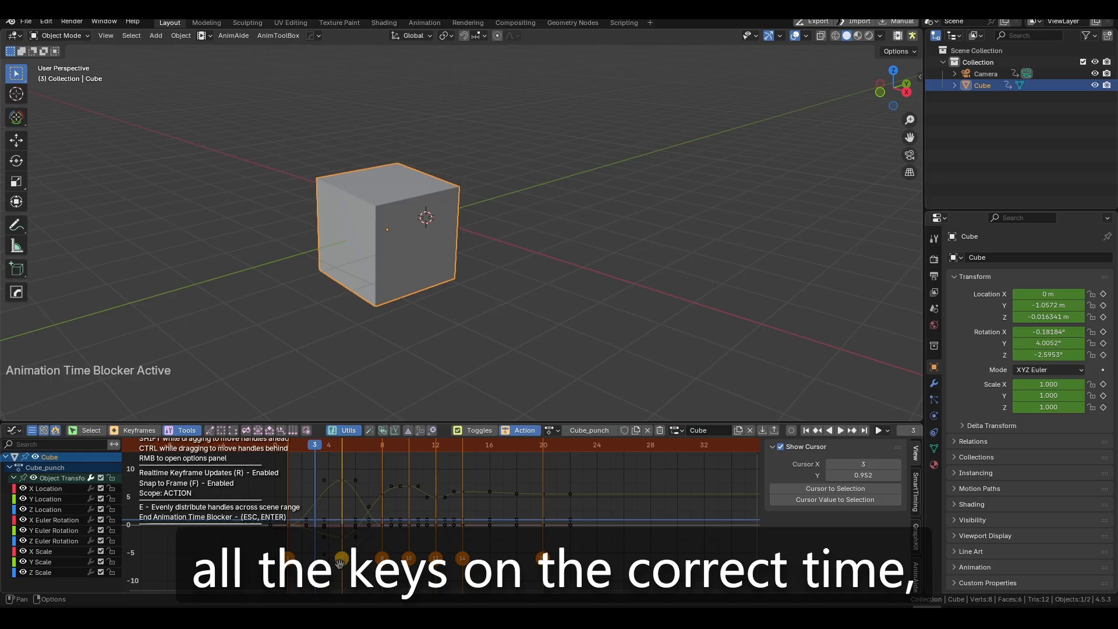
left_click_drag(341, 563, 449, 559)
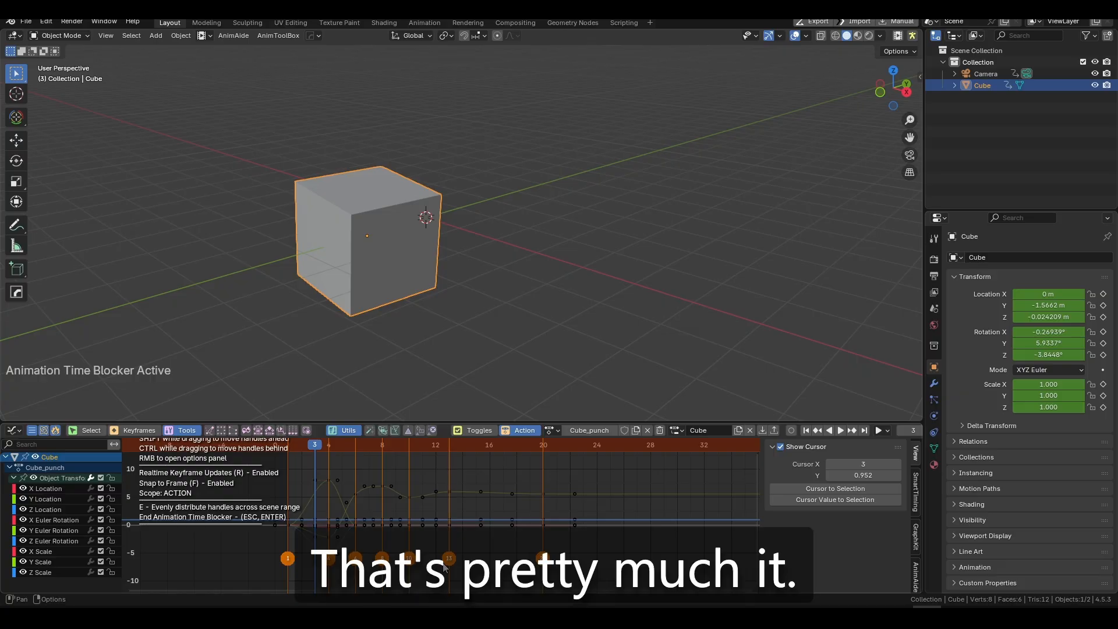
key("Return")
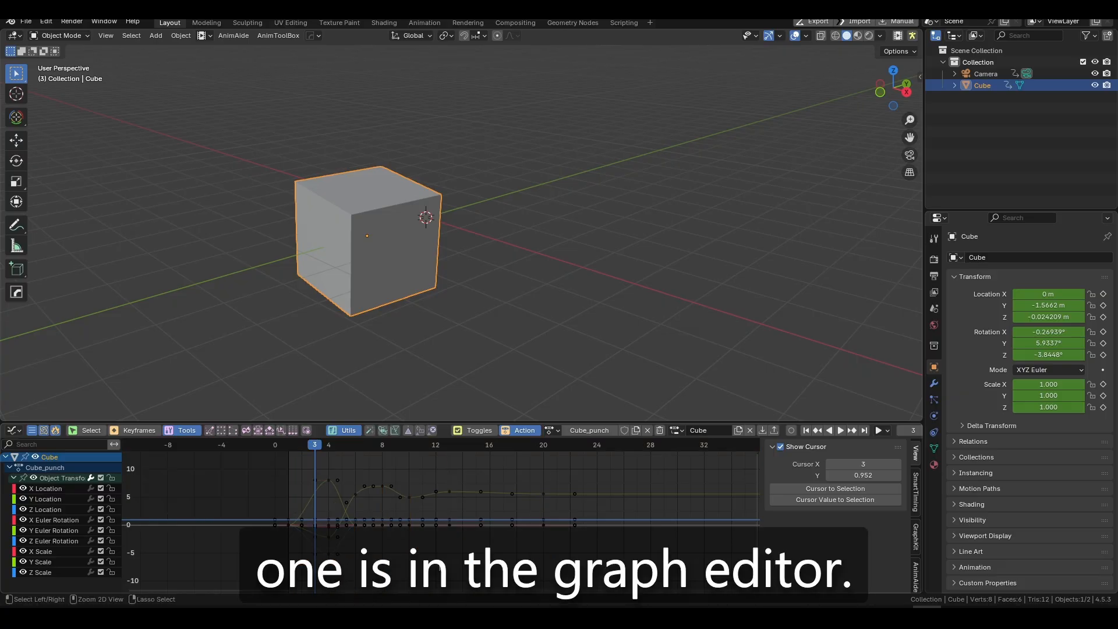
Undo the Animation Time Blocker retiming of the cube's keyframes
key("ctrl+z")
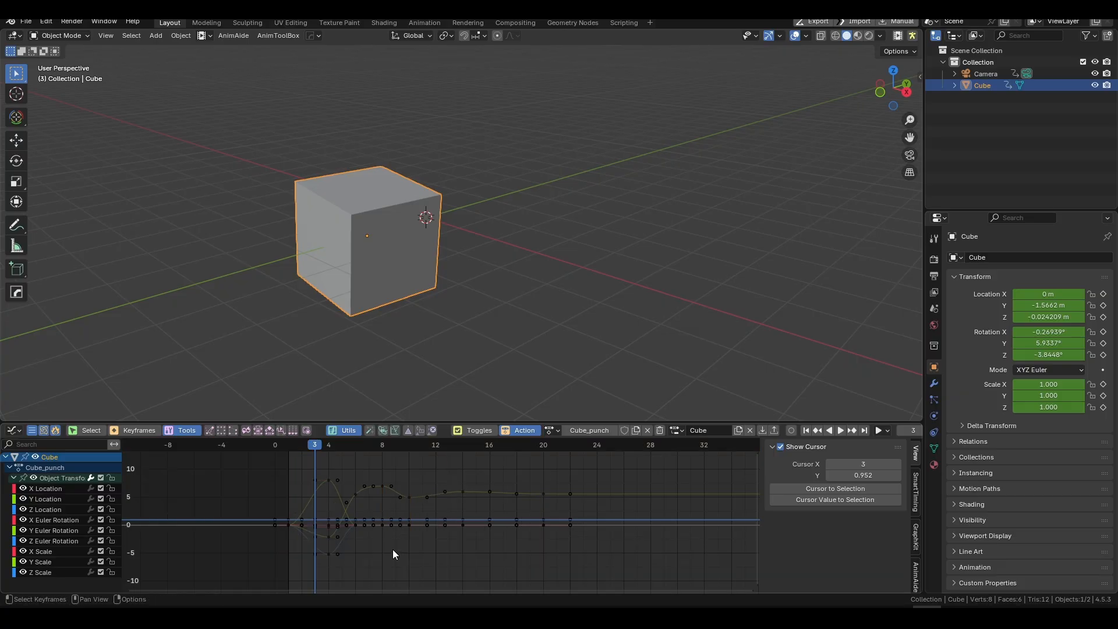
key("ctrl+z")
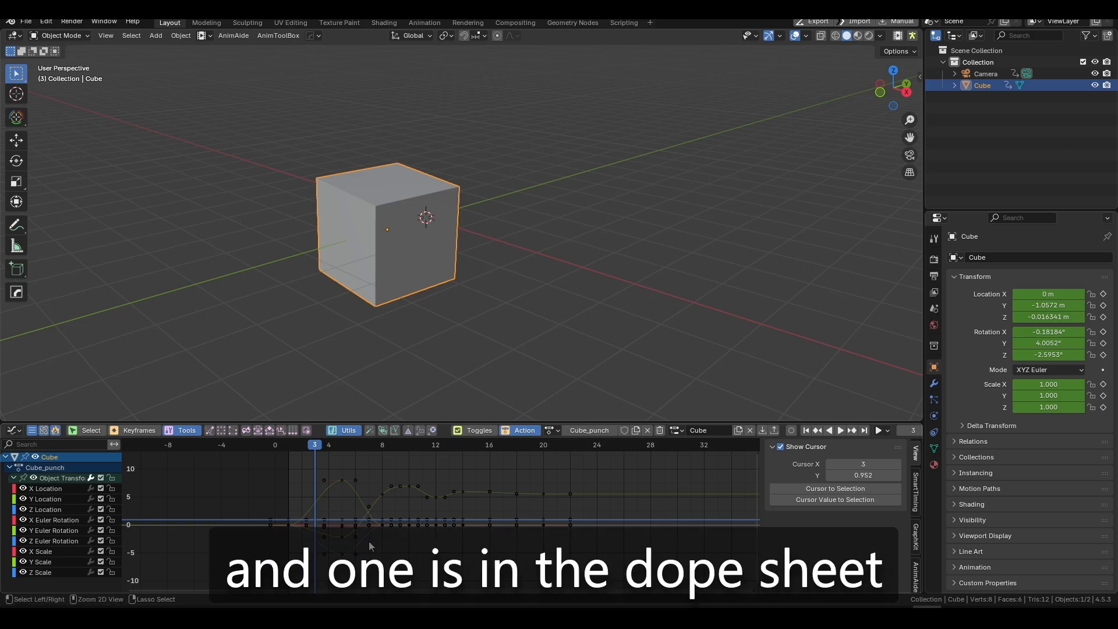
Try to move the cube's keyframes by hand in the Dope Sheet, from frame 5 onward and from frame 8 onward
key("ctrl+Tab")
left_click_drag(503, 507, 322, 447)
key("g")
right_click(363, 479)
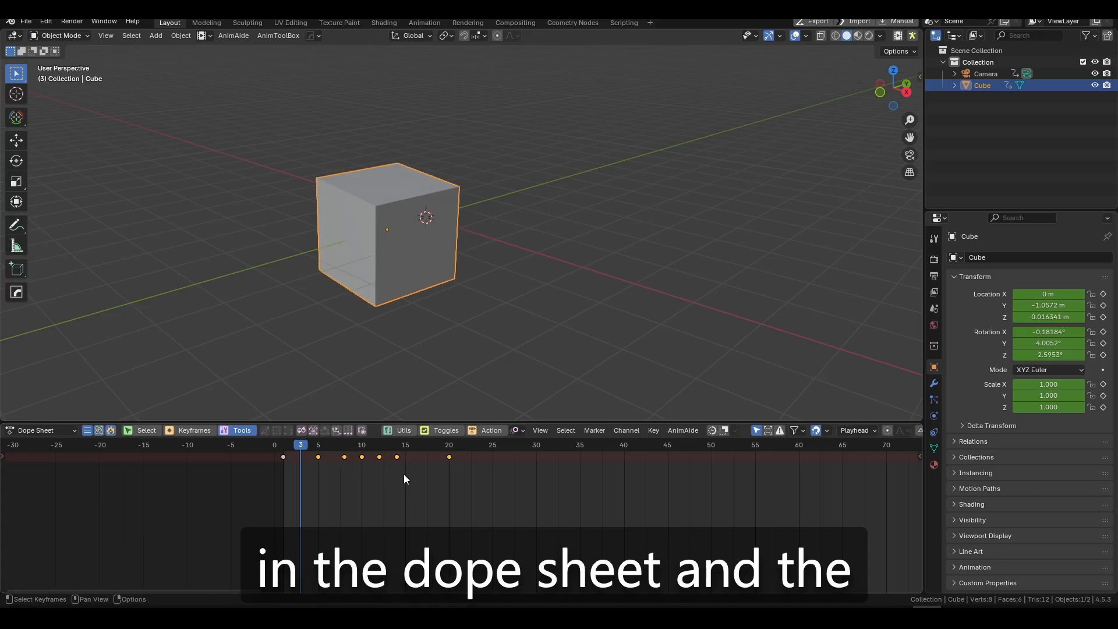
left_click_drag(511, 505, 343, 453)
key("g")
right_click(395, 487)
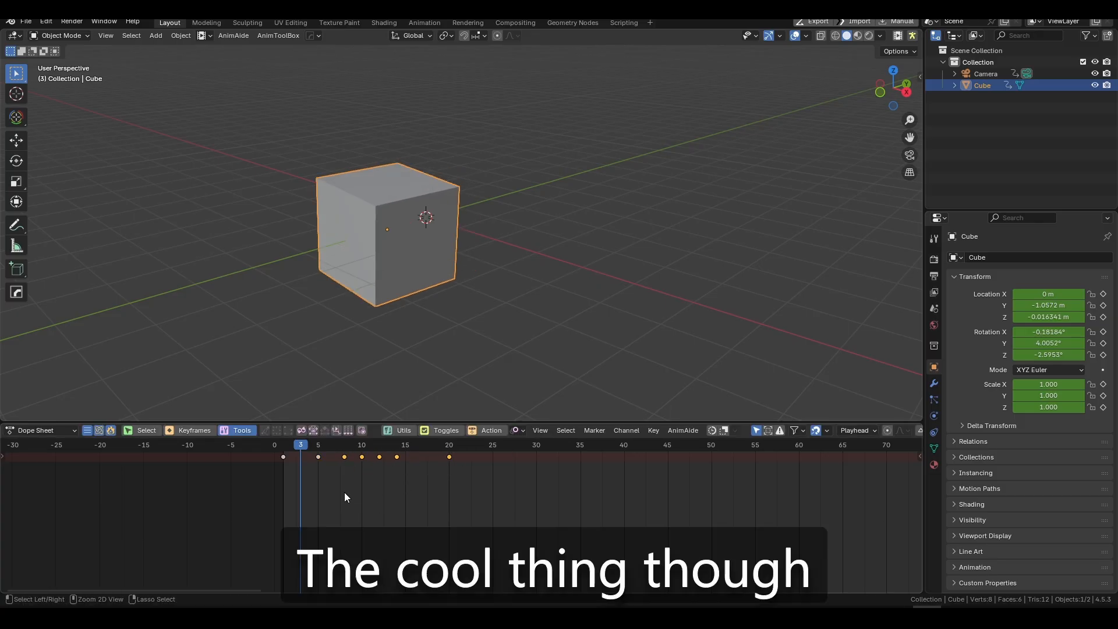
Try retiming the cube in the Graph Editor with Animation Time Blocker, moving the frame 5 handle to 6 and spreading the following handles, and undo it
key("ctrl+Tab")
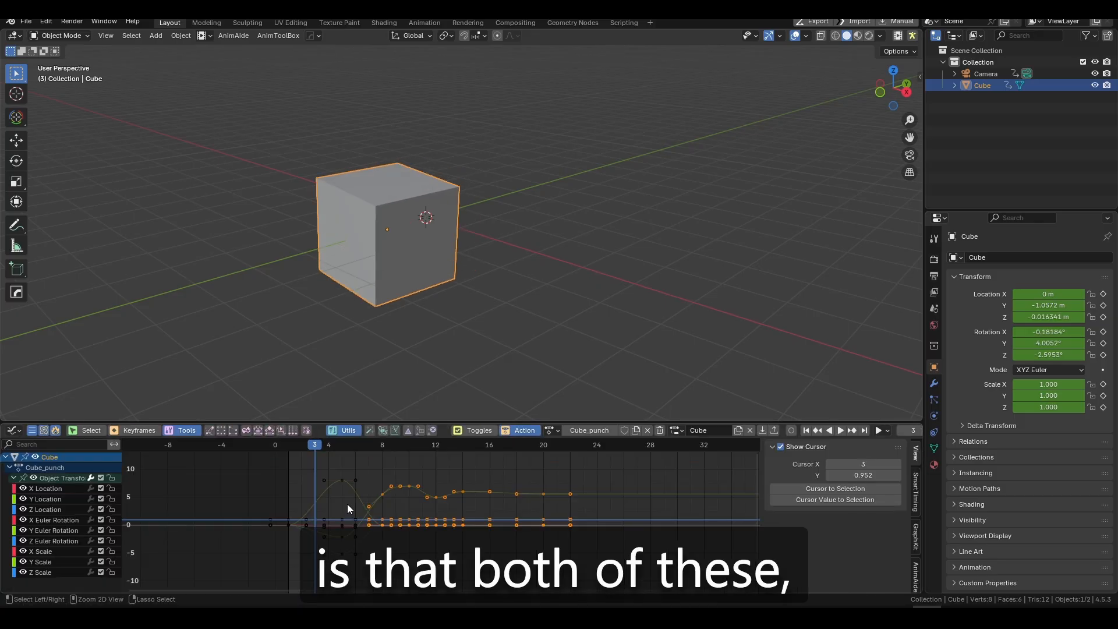
left_click(267, 431)
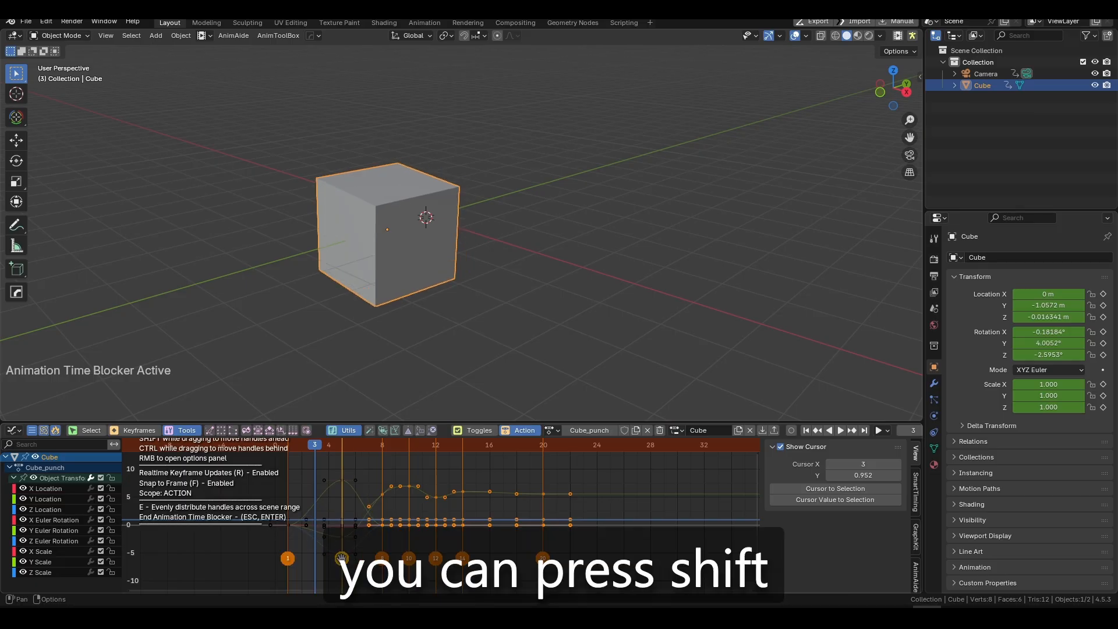
mouse_move(343, 559)
left_mouse_down()
mouse_move(443, 559)
mouse_move(338, 559)
mouse_move(378, 559)
mouse_move(344, 560)
mouse_move(369, 562)
mouse_move(356, 562)
left_mouse_up()
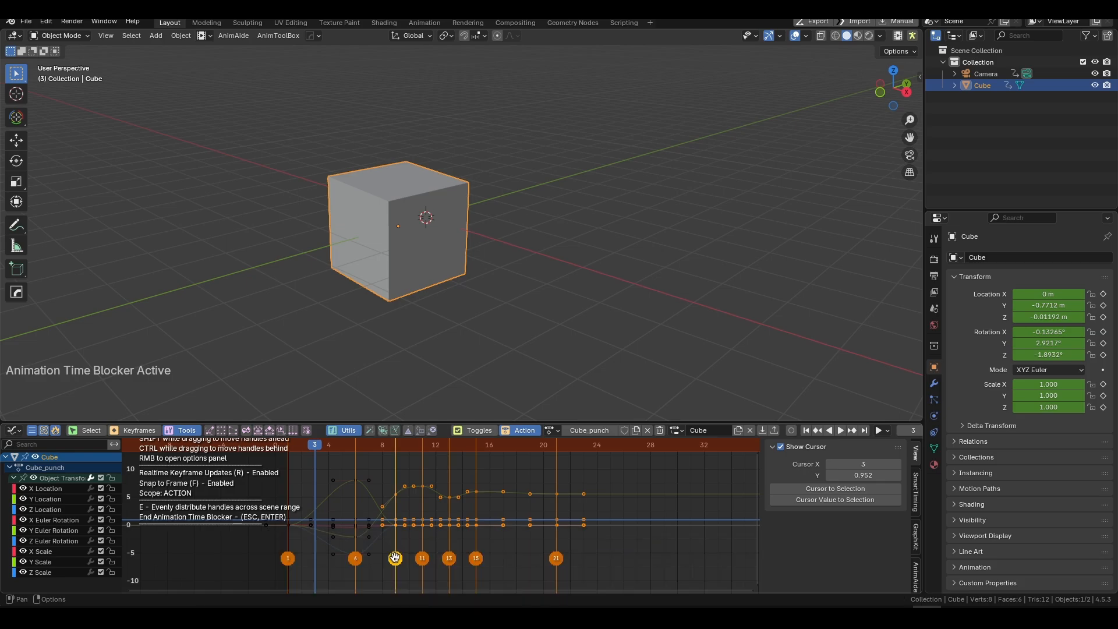
mouse_move(395, 558)
left_mouse_down()
mouse_move(527, 559)
mouse_move(513, 560)
left_mouse_up()
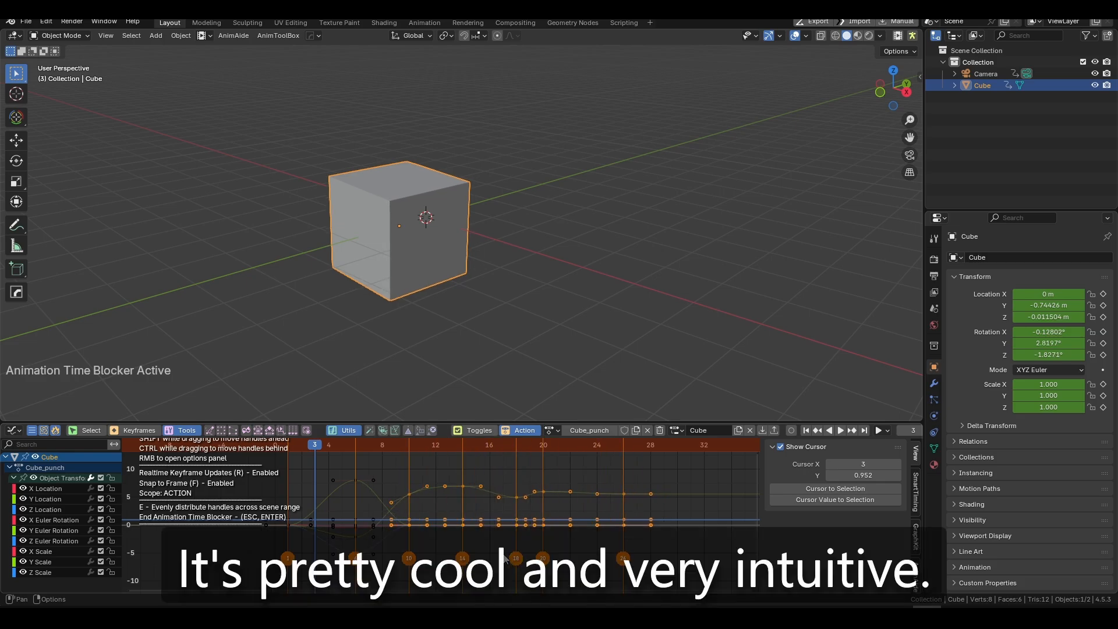
key("Return")
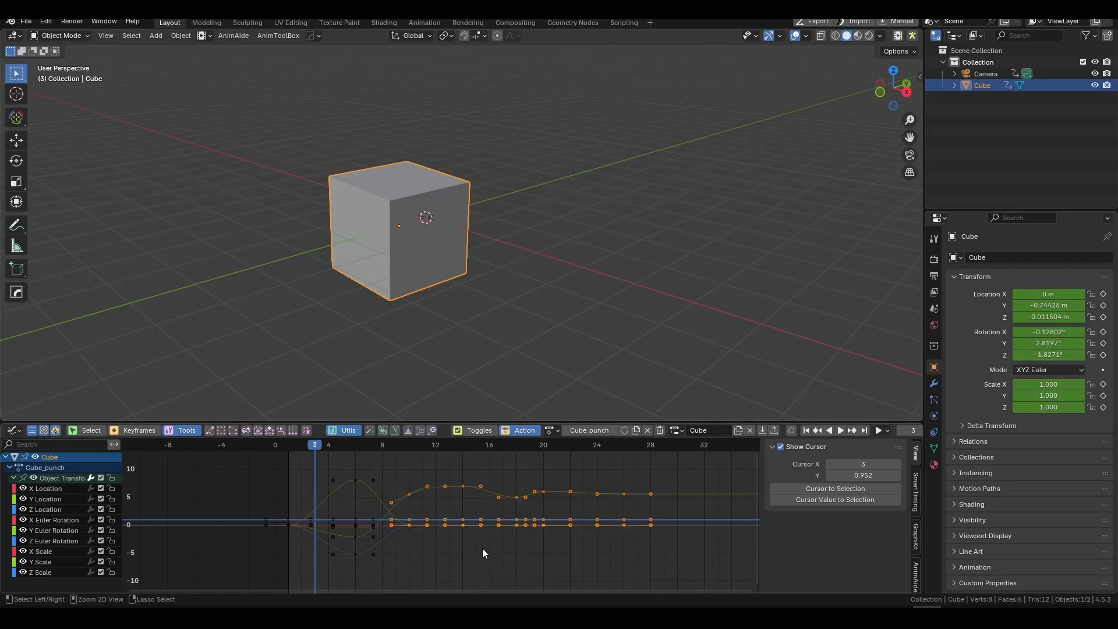
key("ctrl+z")
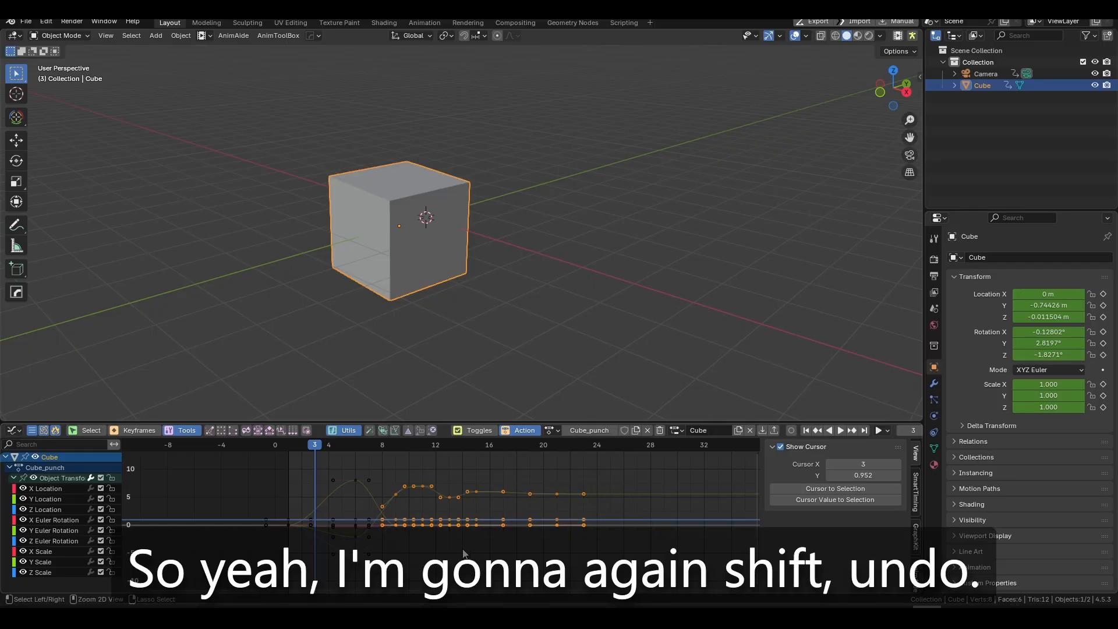
Preview the cube's wind-up between frames 1 and 5 in the Dope Sheet
key("ctrl+Tab")
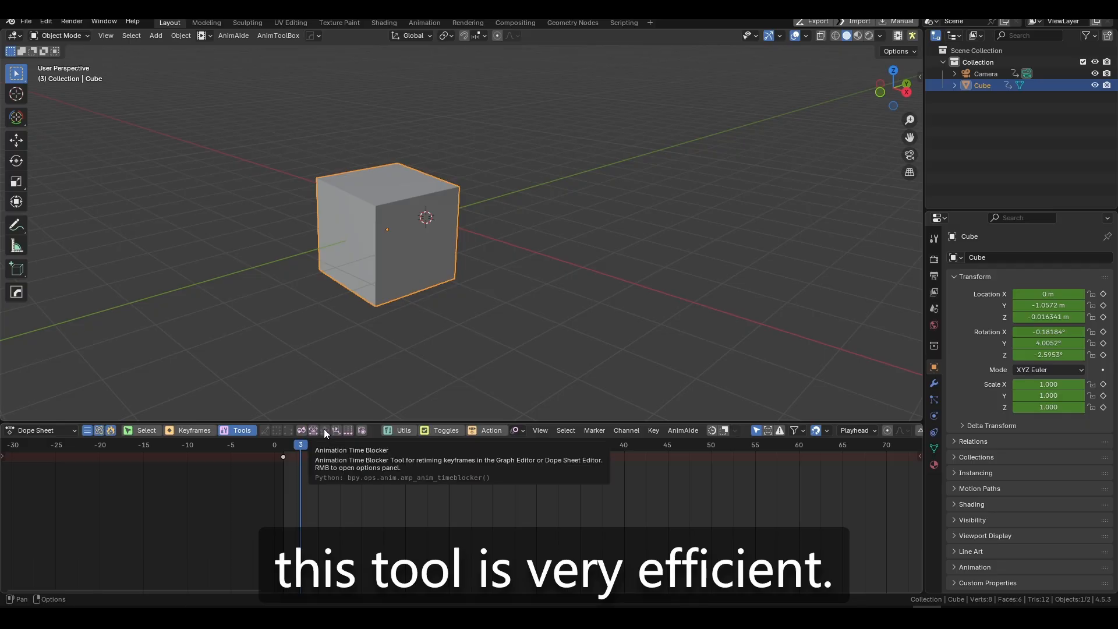
left_click_drag(302, 446, 319, 445)
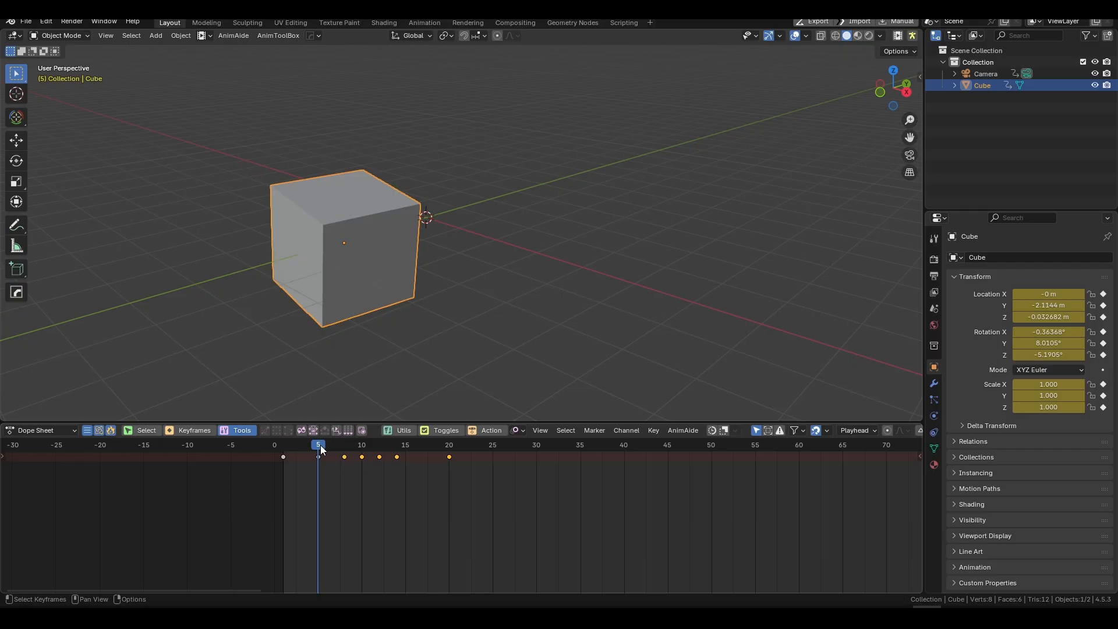
left_click_drag(320, 445, 283, 449)
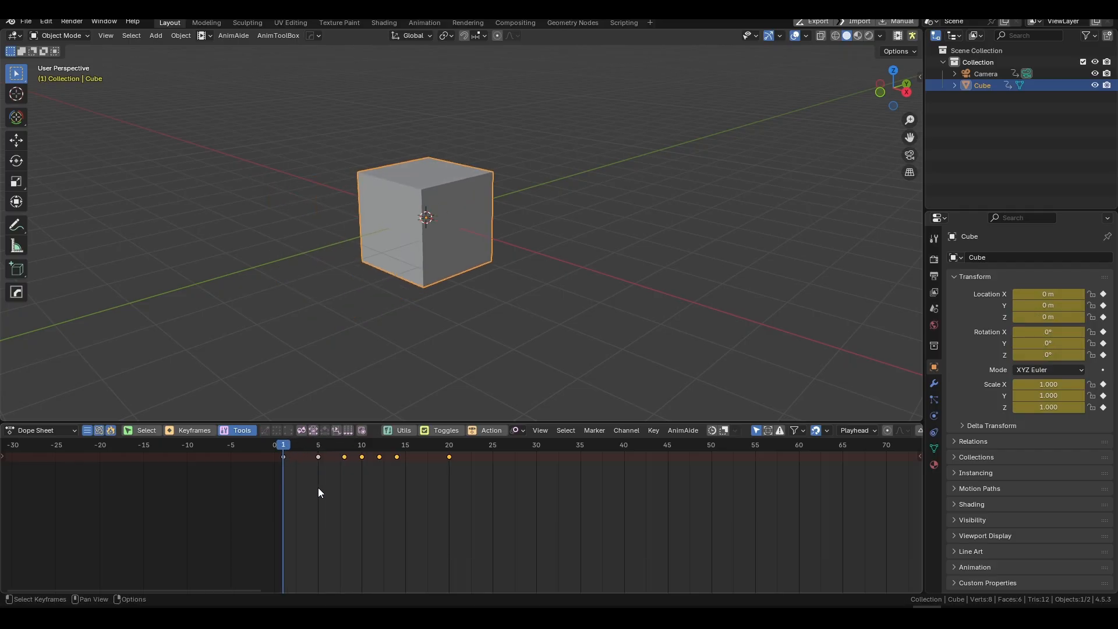
key("space")
key("space")
From frame 5, shift the cube's following keyframes by 4 frames with Anim Shifter, keeping slice and hold keyframes enabled
left_click(318, 445)
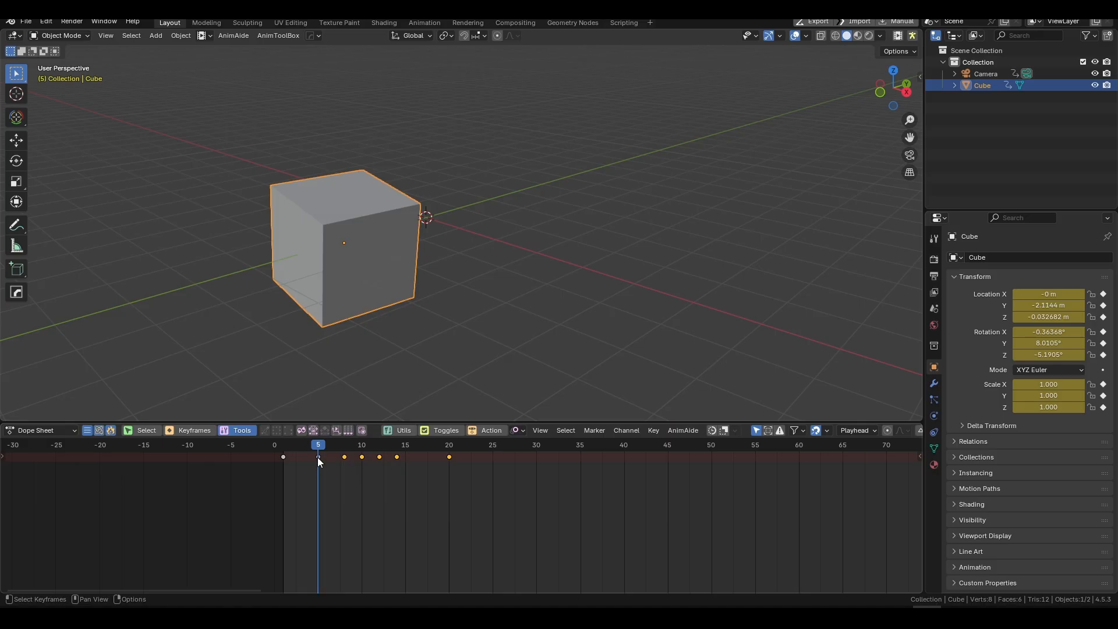
left_click(337, 434)
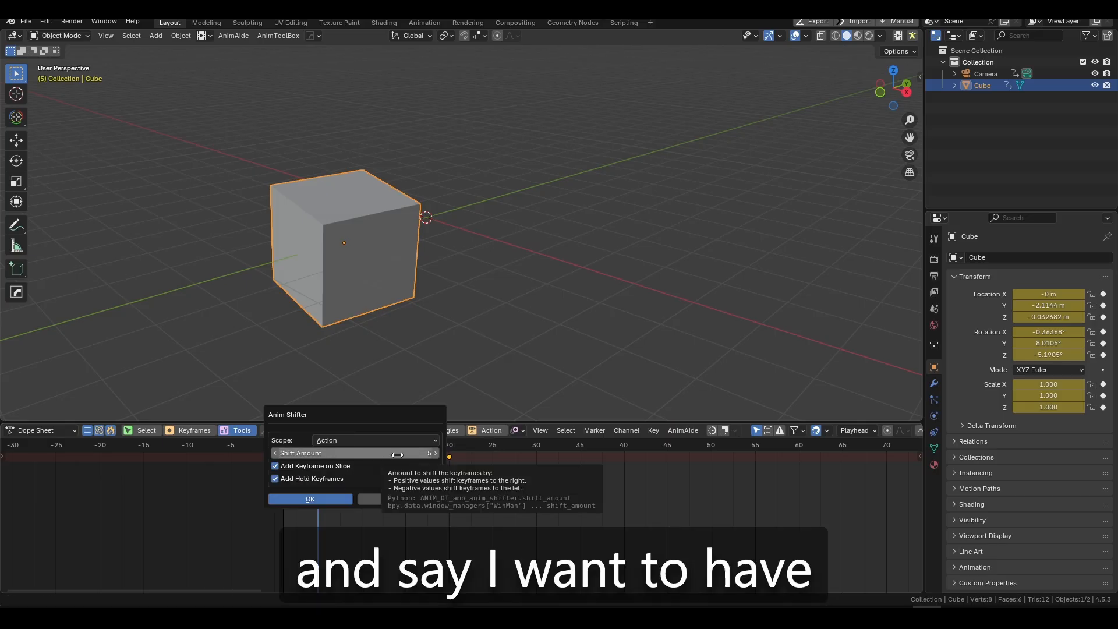
left_click(277, 454)
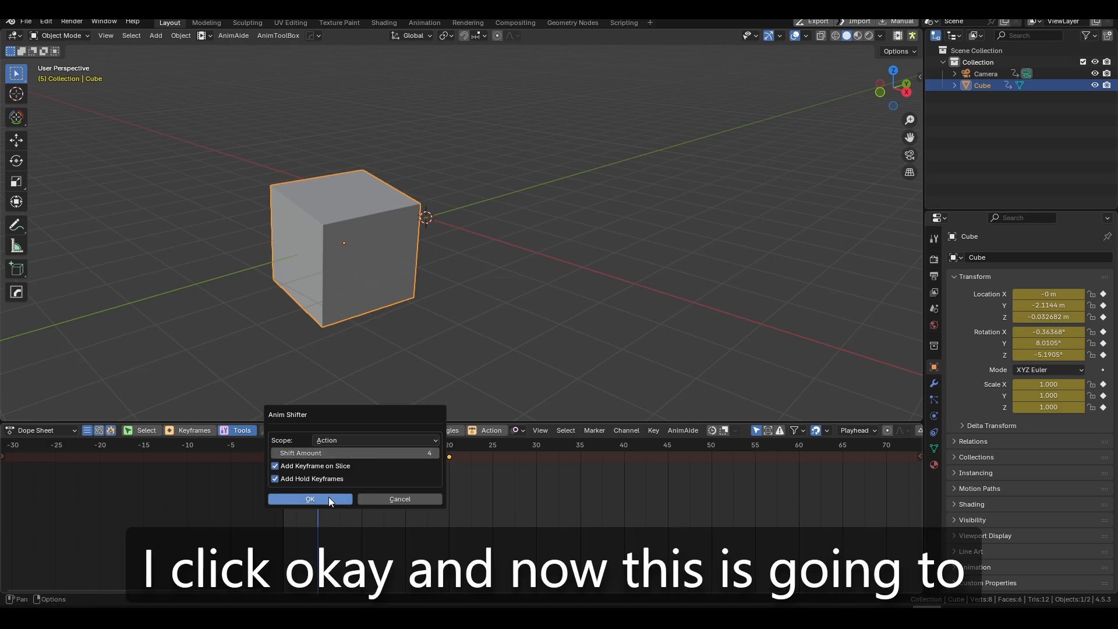
left_click(310, 499)
At frame 9, rotate the cube slightly with Trackball, move it a little and insert a keyframe
left_click_drag(321, 445, 350, 452)
key("space")
key("space")
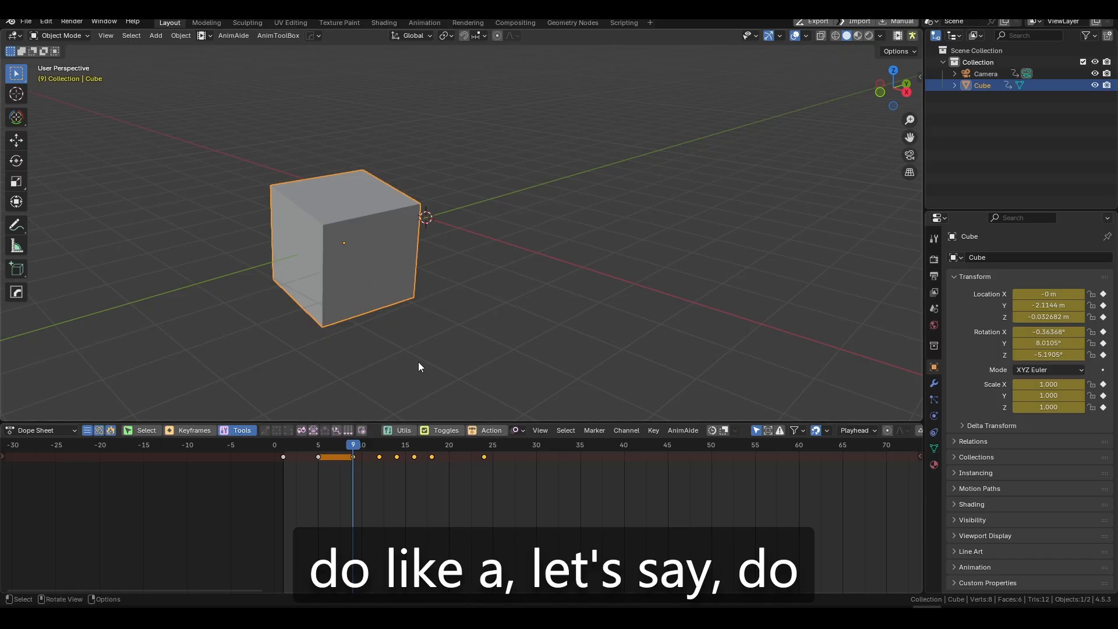
key("r")
key("r")
left_click(424, 326)
key("g")
left_click(421, 324)
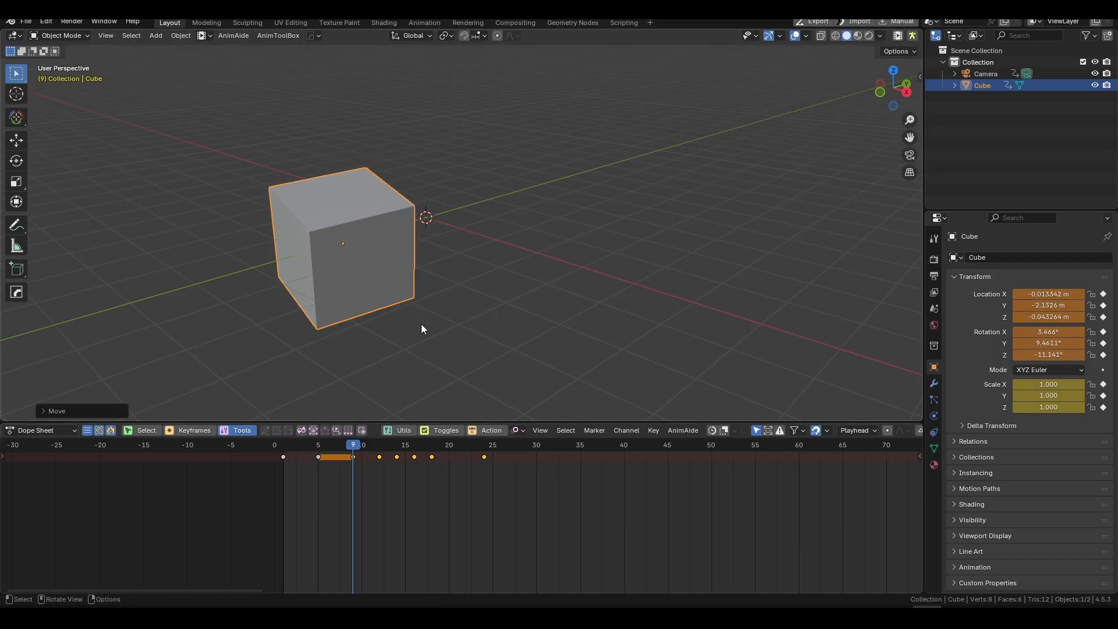
key("i")
Play back the cube's punch with the moving hold from frame 1
left_click_drag(348, 446, 283, 460)
key("space")
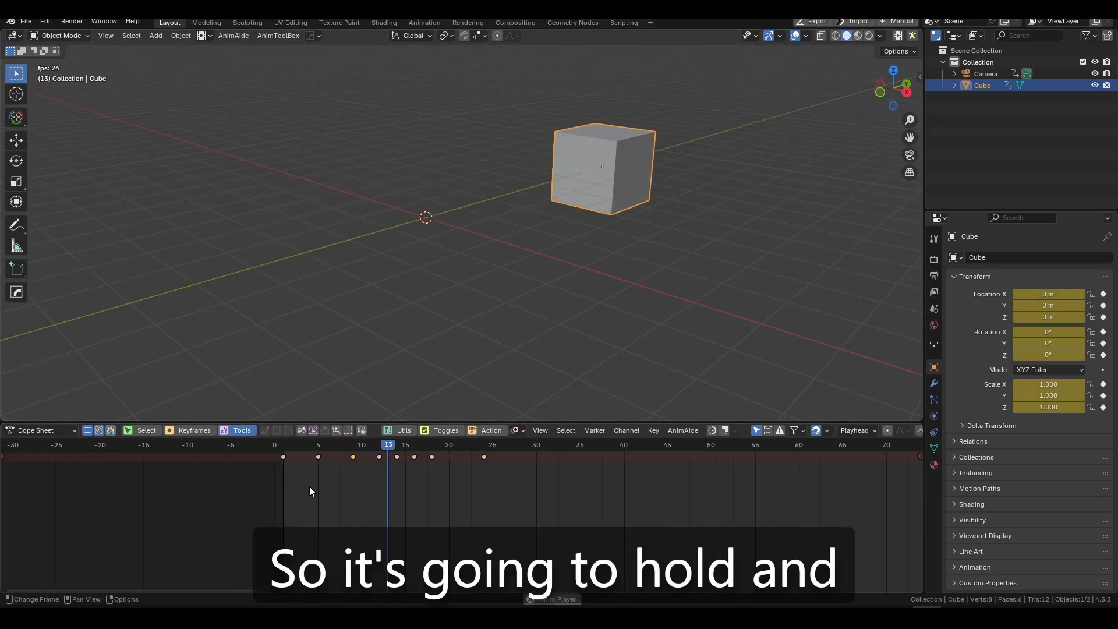
key("Escape")
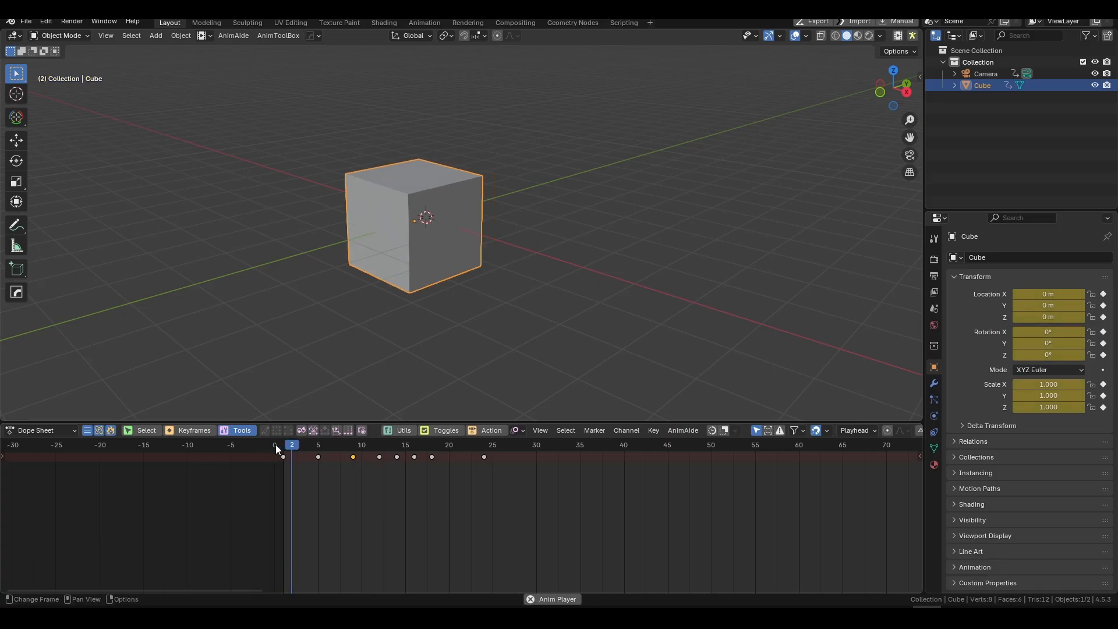
key("space")
Undo the cube's pose change at frame 9 and the 4-frame Anim Shifter shift
key("ctrl+z")
key("ctrl+z")
key("ctrl+z")
key("ctrl+z")
key("ctrl+z")
key("ctrl+z")
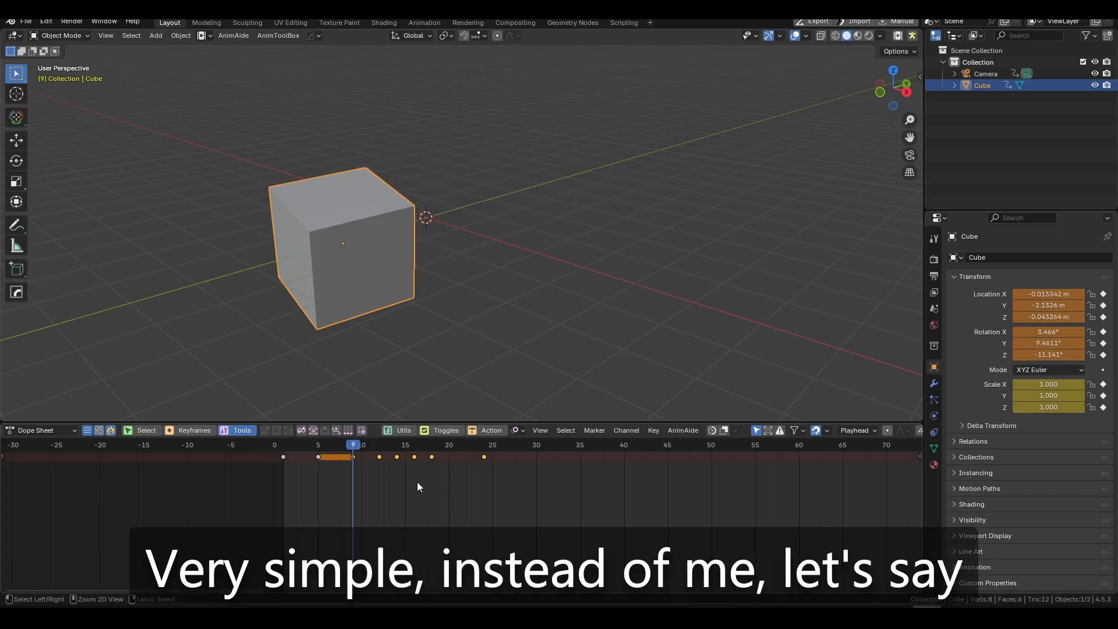
Move the keyframes from frame 8 onward 5 frames forward by hand and duplicate the frame 5 keyframe to frame 9
left_click_drag(553, 510, 308, 439)
left_click_drag(519, 510, 353, 445)
key("g")
left_click(418, 461)
left_click(319, 458)
key("shift+d")
left_click(383, 470)
Rotate the cube slightly with Trackball at frame 9 and insert a keyframe
key("r")
key("r")
left_click(477, 320)
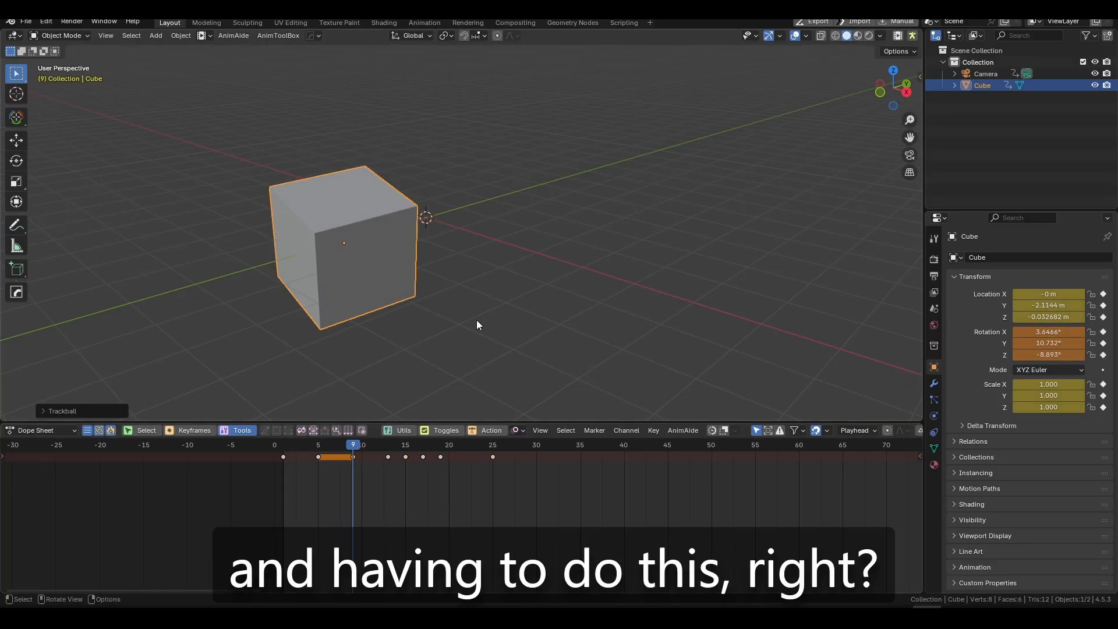
key("i")
Play back the animation with the manually built hold and undo the manual hold edits
key("shift+Left")
key("space")
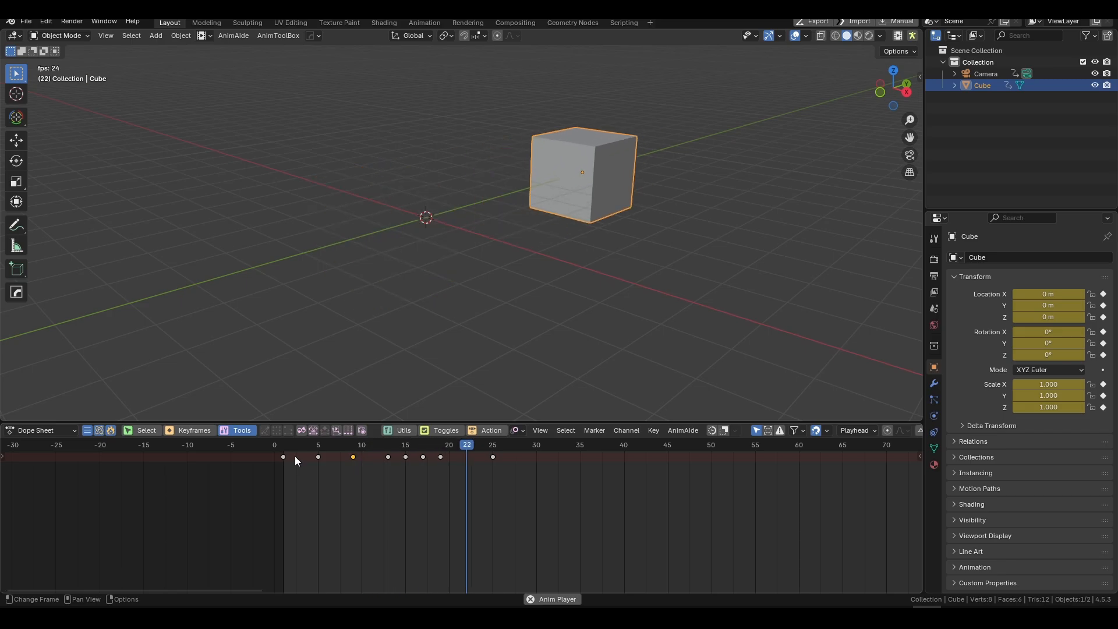
left_click(420, 496, "ctrl")
key("space")
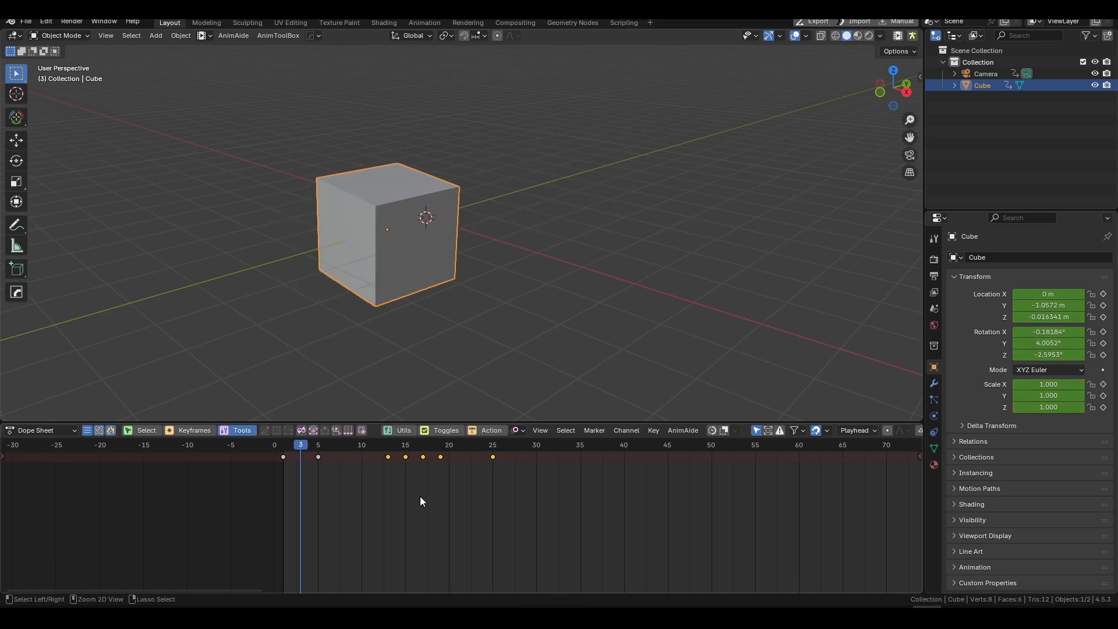
key("ctrl+z")
From frame 5, shift the cube's following keyframes by 6 frames with Anim Shifter, keeping slice and hold keyframes enabled
left_click_drag(307, 443, 321, 443)
left_click(349, 430)
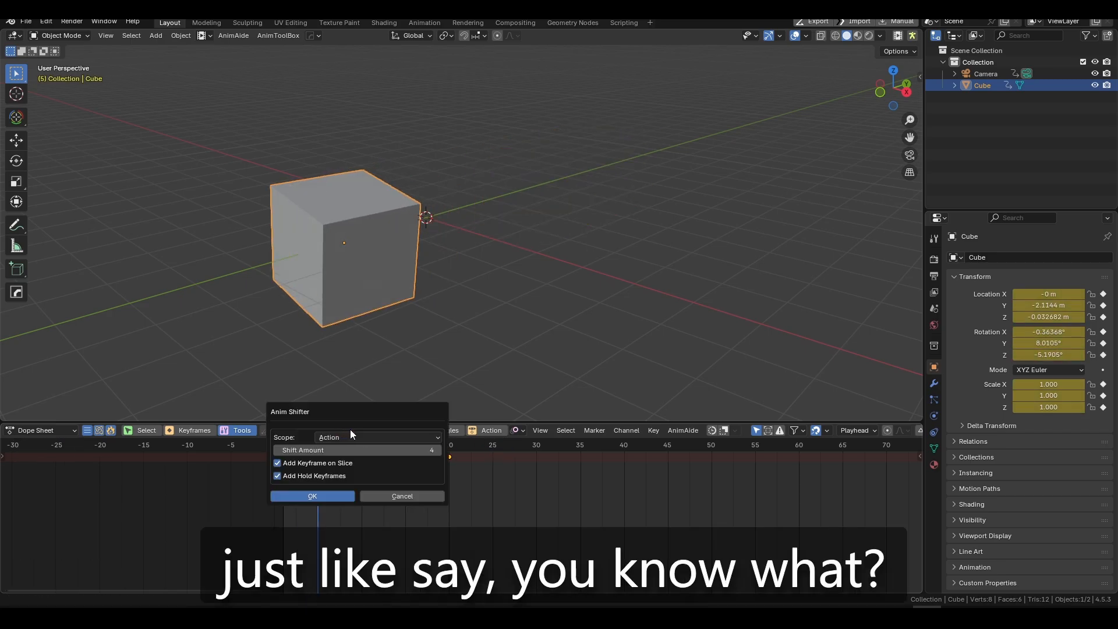
left_click(438, 450)
left_click(438, 451)
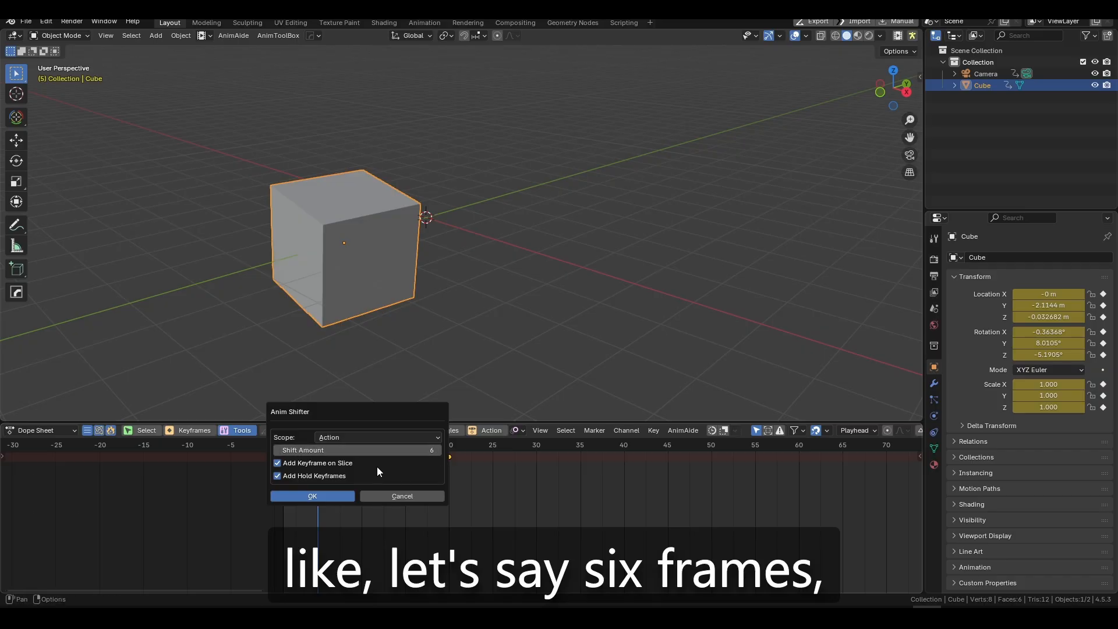
left_click(330, 497)
Rotate the cube slightly with Trackball at frame 11 and keyframe the new pose as a moving hold
left_click_drag(326, 444, 369, 444)
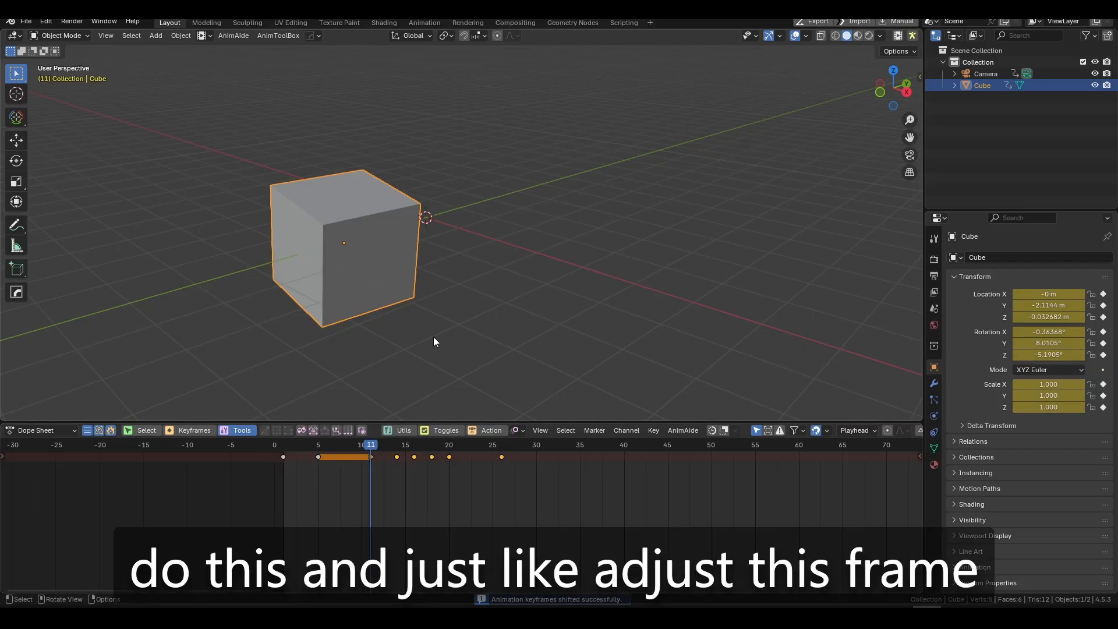
key("r")
key("r")
key("Escape")
Play back the animation from frame 1 and check the moving hold around frames 10 and 11
left_click(278, 447)
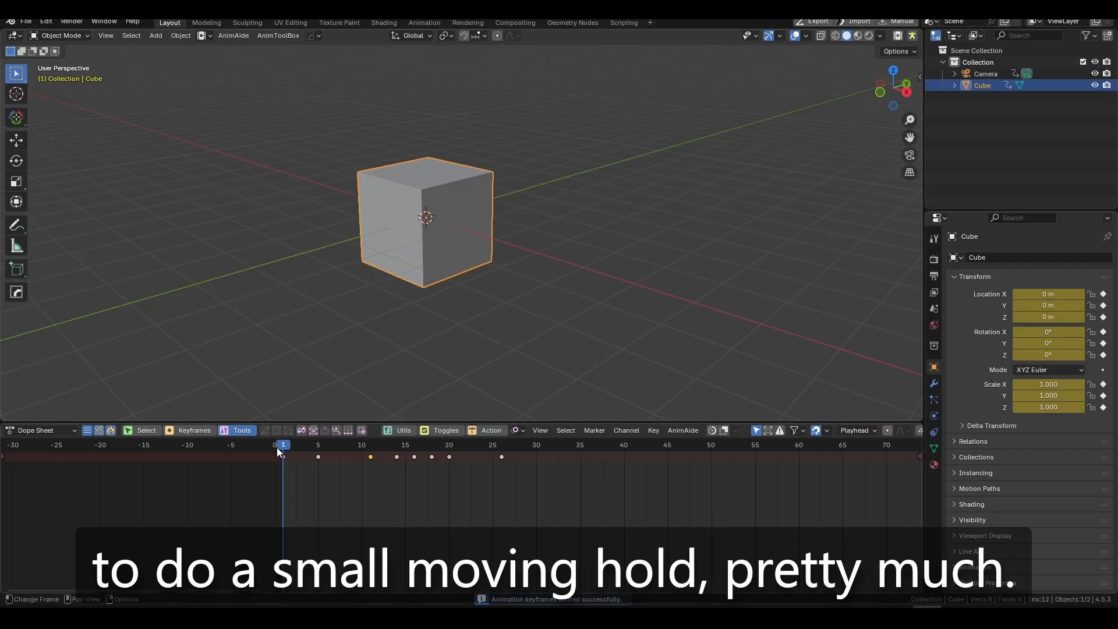
key("space")
key("space")
left_click(361, 447)
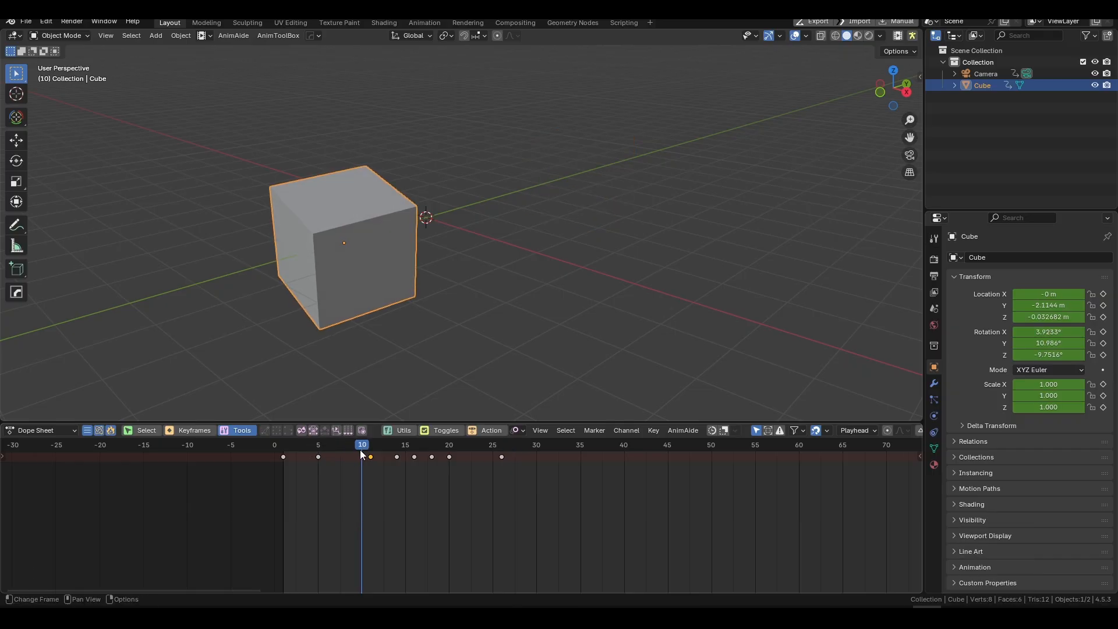
left_click_drag(366, 446, 372, 446)
Move the cube's keyframes from frame 11 onward 3 frames earlier and play back the shortened hold
left_click_drag(551, 502, 292, 444)
key("g")
left_click(423, 477)
key("space")
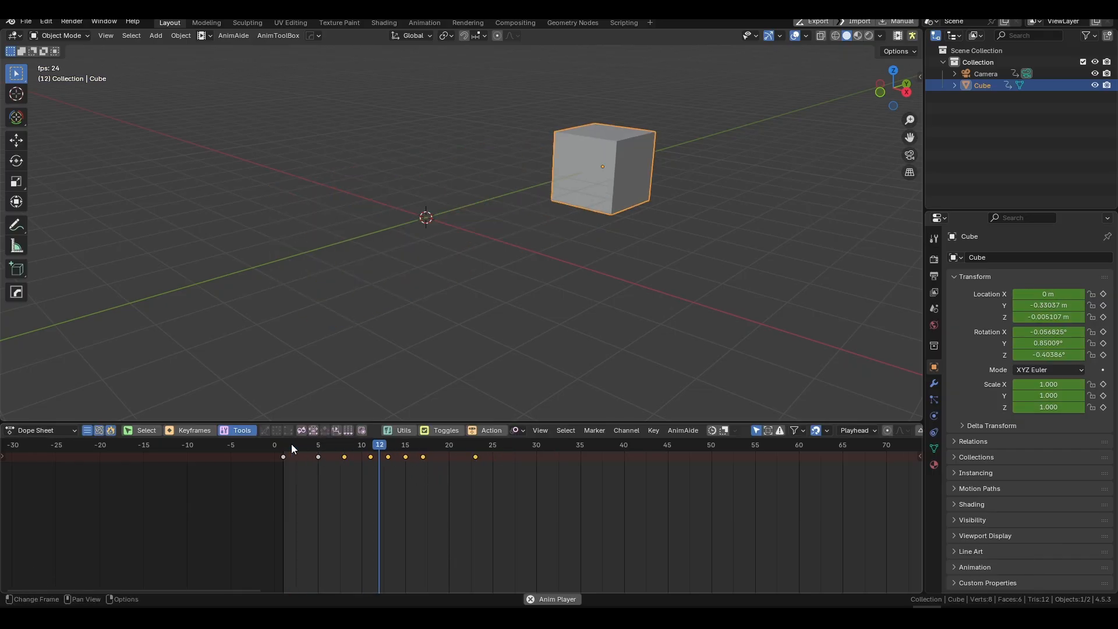
key("space")
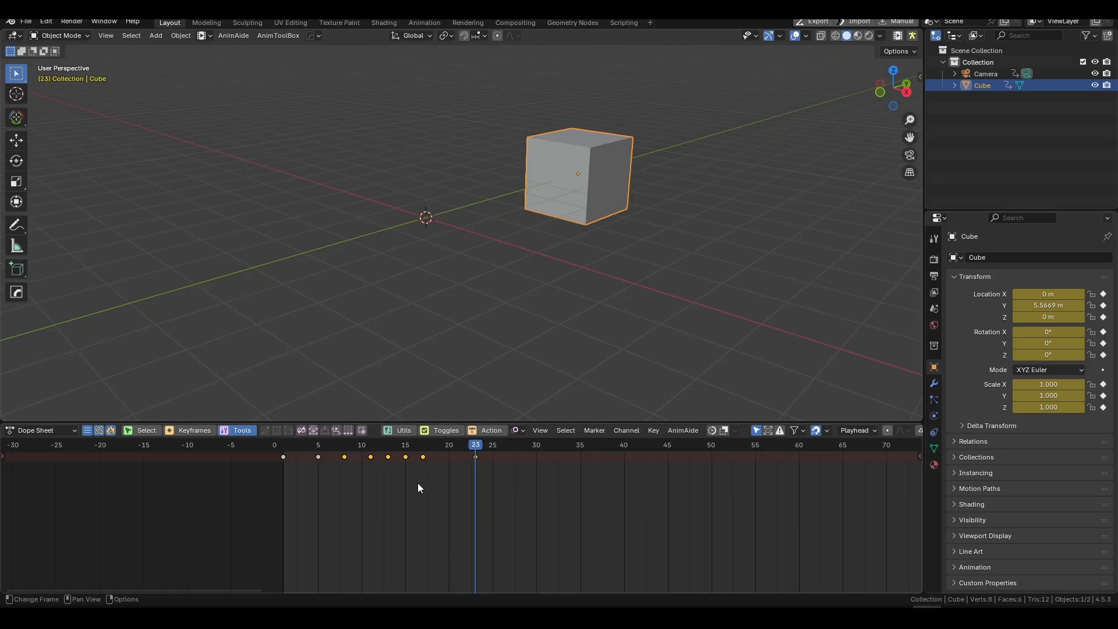
Bake the cube's action from frame 1 to 266 and undo the bake
key("F3")
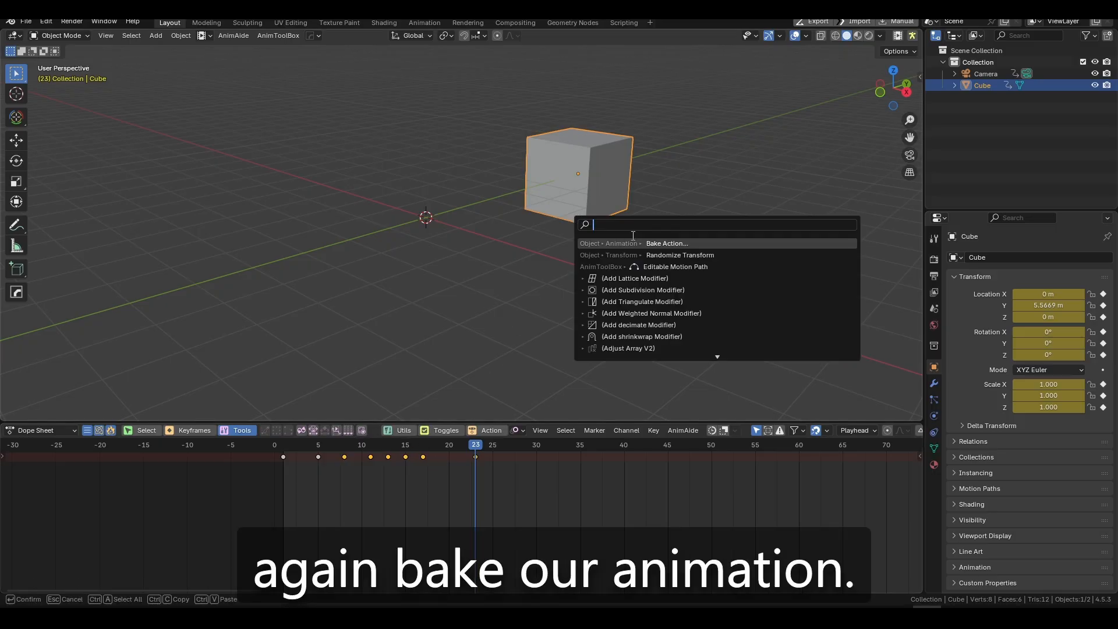
key("Return")
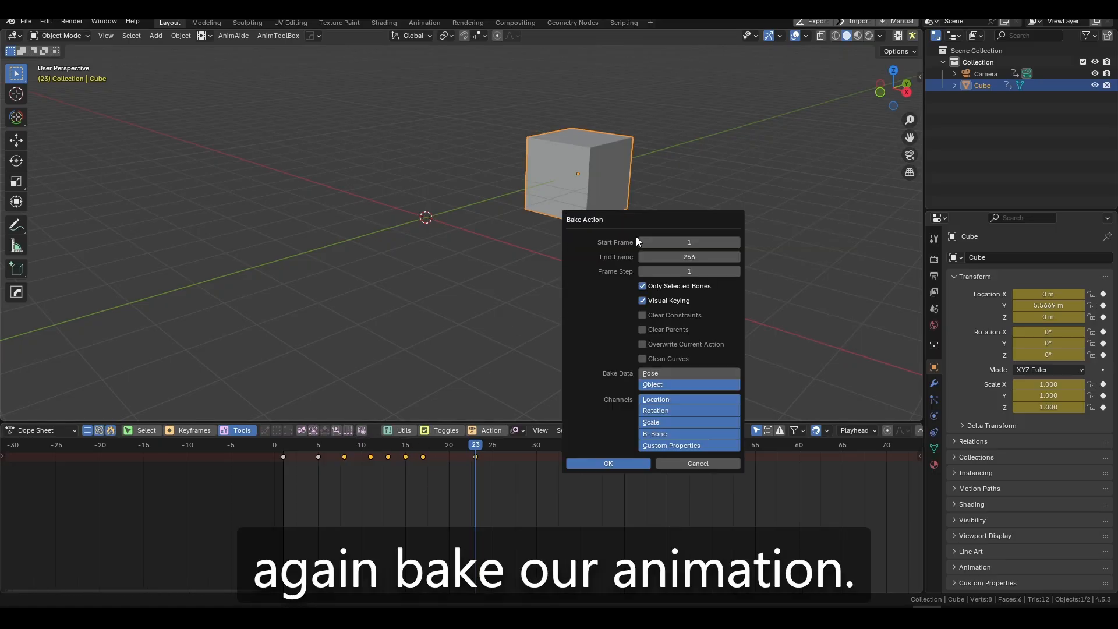
left_click(631, 467)
key("ctrl+z")
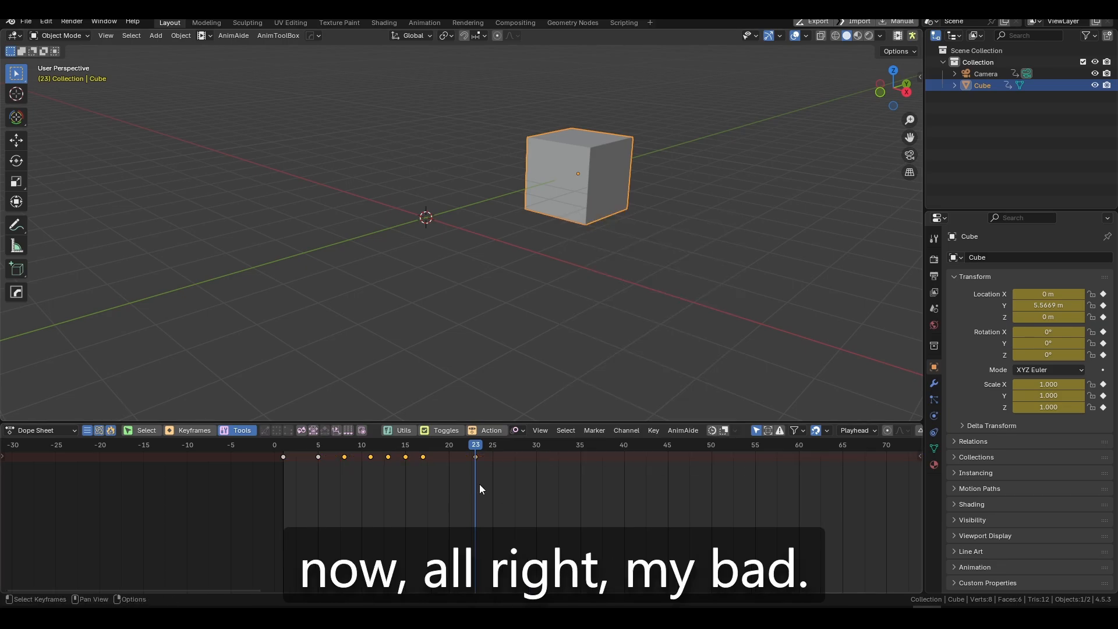
Bake the cube's action from frame 1 to 25 with a frame step of 1 and show its curves in the Graph Editor
key("F3")
key("Return")
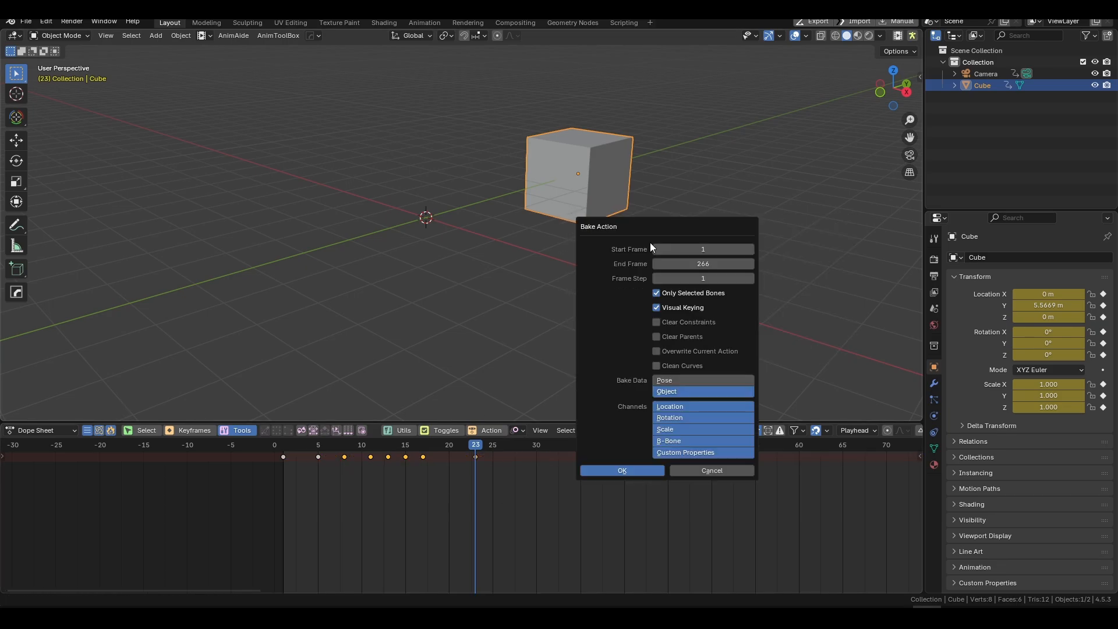
left_click(705, 264)
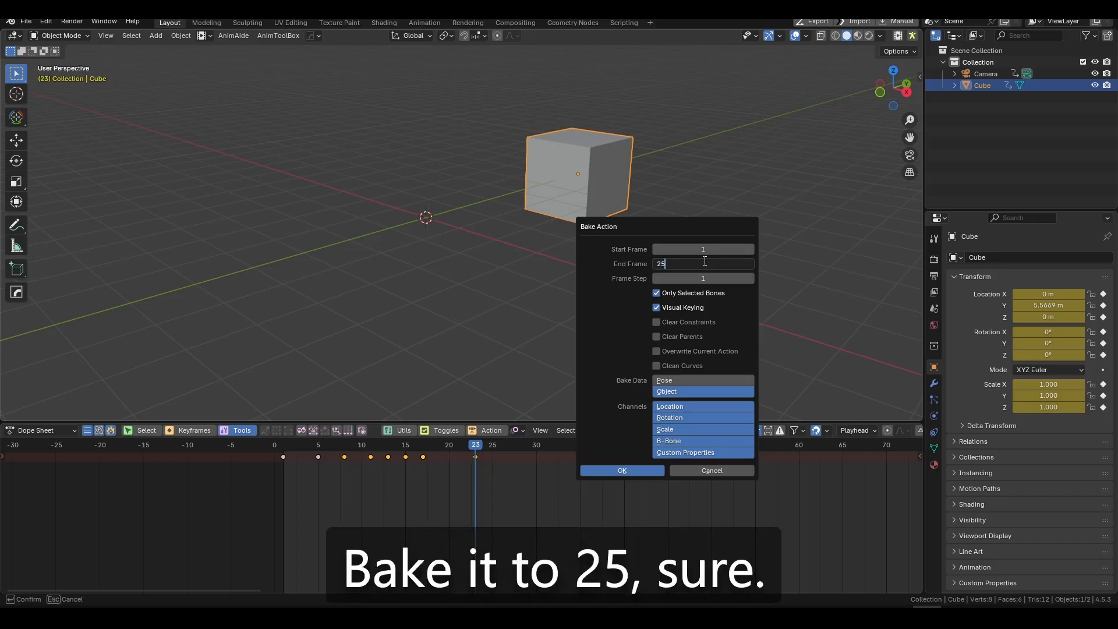
type("25")
key("Return")
left_click(619, 470)
key("ctrl+Tab")
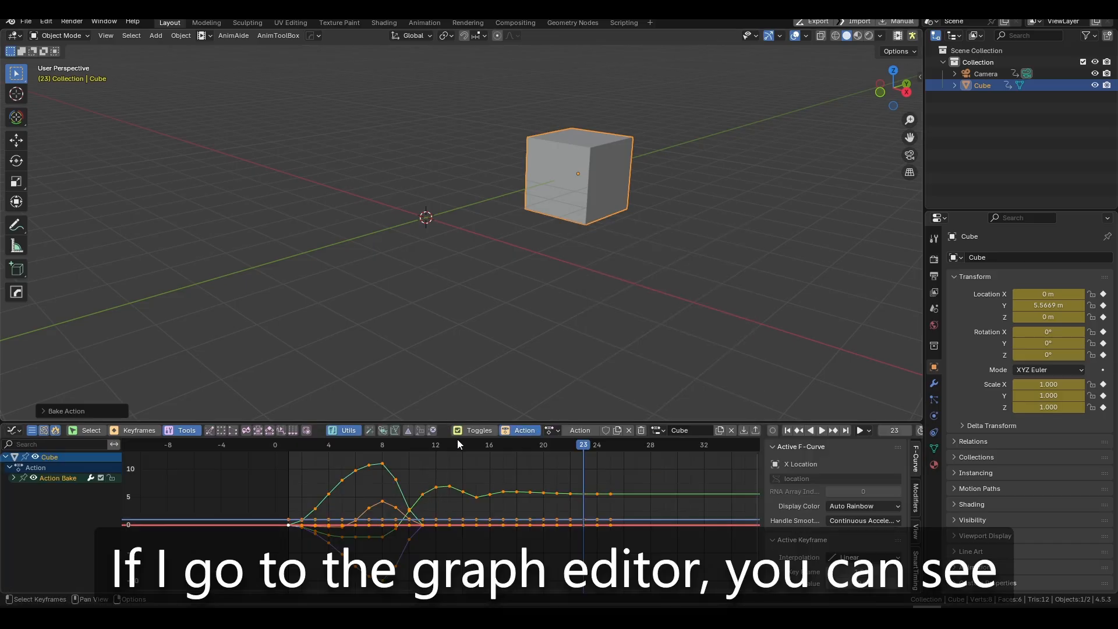
Enlarge the Graph Editor area and examine the spacing of keys on the cube's baked curves
left_click(464, 418)
left_click(582, 211)
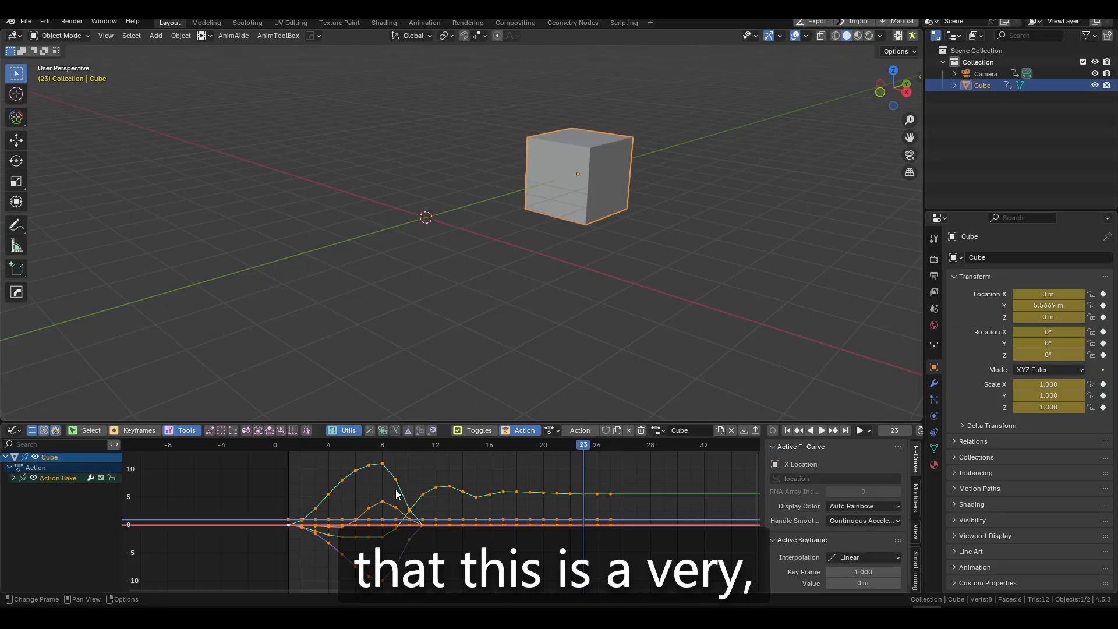
scroll(400, 495, "down", 3)
middle_click_drag(454, 495, 404, 495)
scroll(403, 494, "up", 4)
left_click_drag(426, 420, 432, 371)
scroll(411, 438, "down", 3)
middle_click_drag(376, 430, 410, 438)
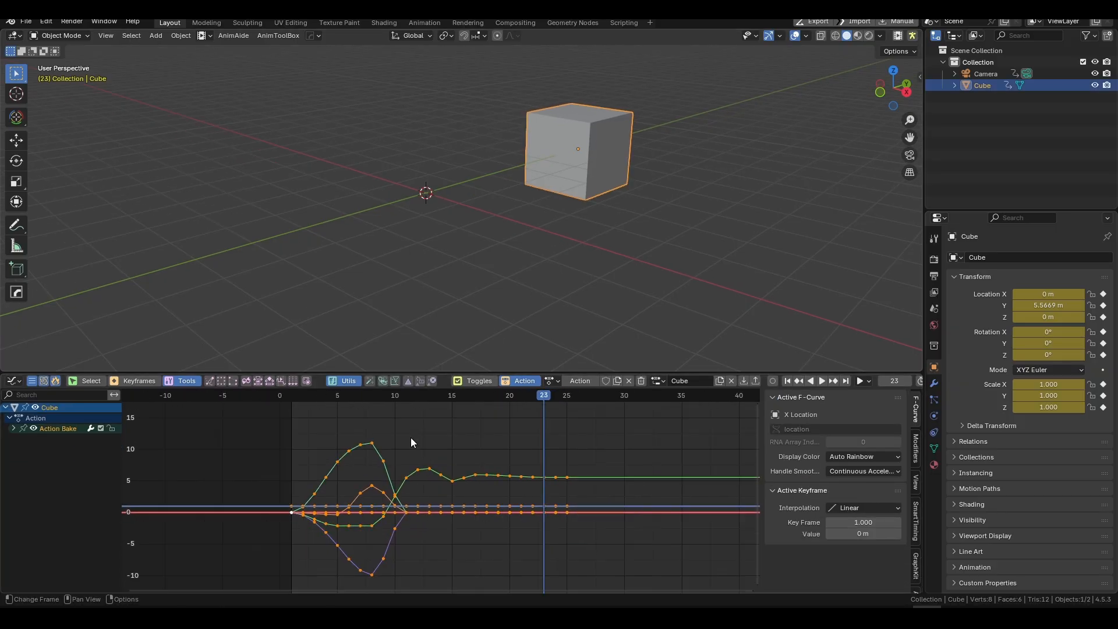
Slice all of the cube's F-curves with Anim Slicer at a frame step of 5 and play back the result
left_click(293, 384)
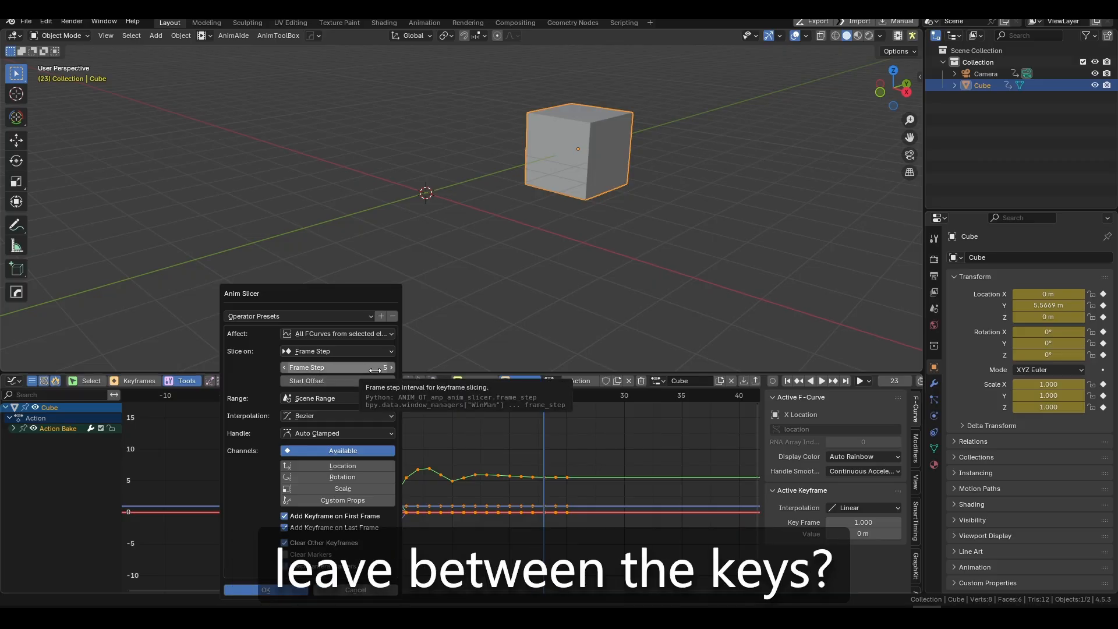
left_click(280, 588)
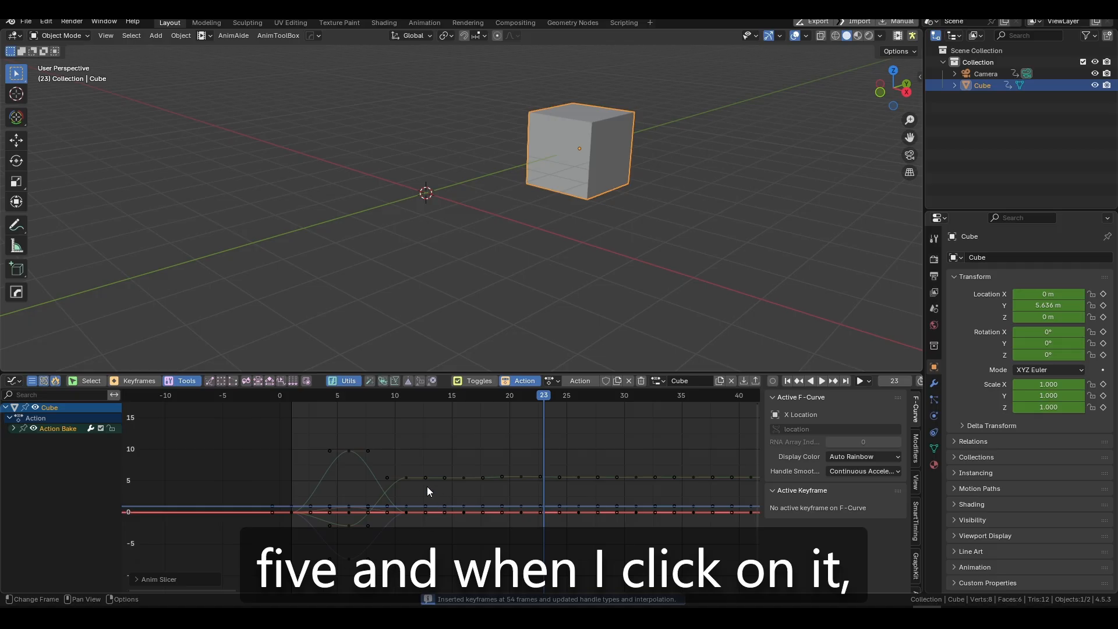
key("a")
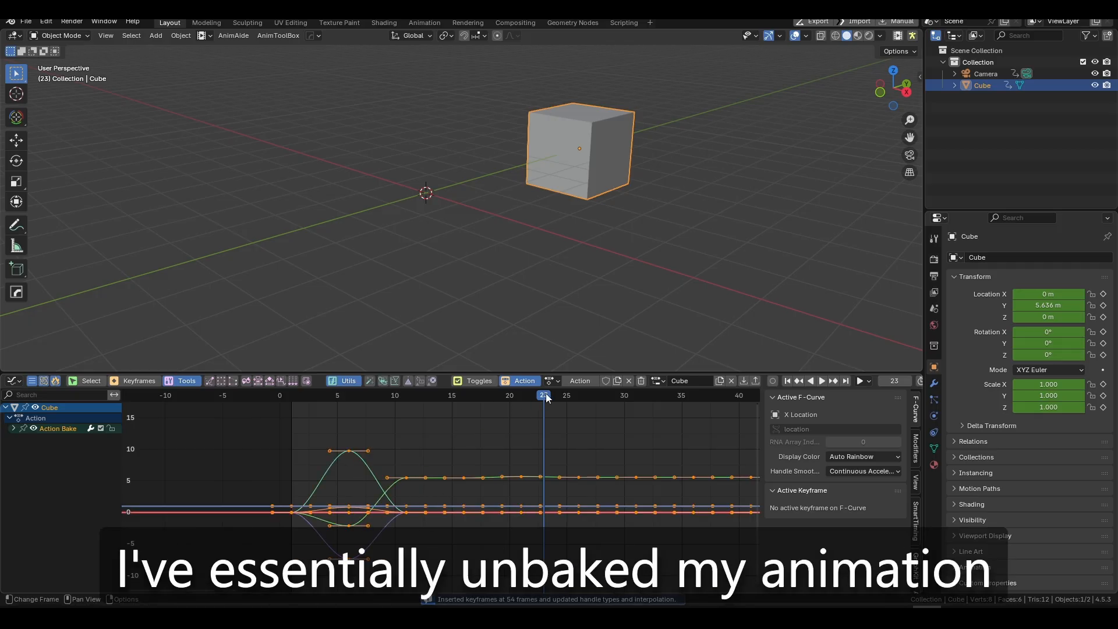
left_click_drag(546, 393, 334, 400)
key("space")
key("space")
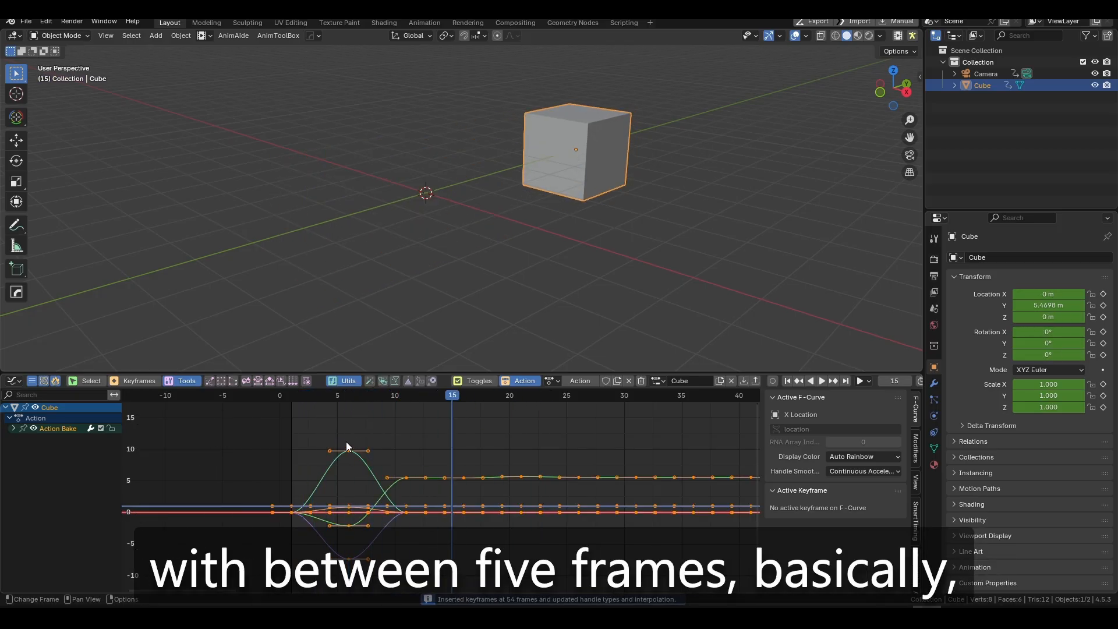
Show the sliced keyframes in the Dope Sheet and undo the 5-frame slicing
key("ctrl+Tab")
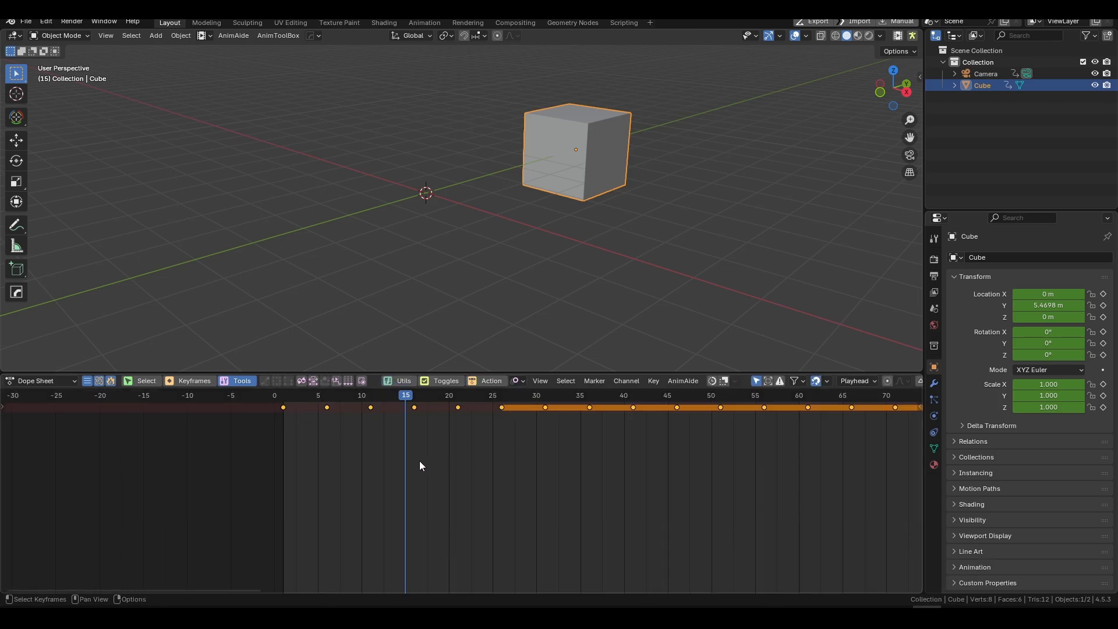
key("ctrl+z")
key("ctrl+z")
key("ctrl+z")
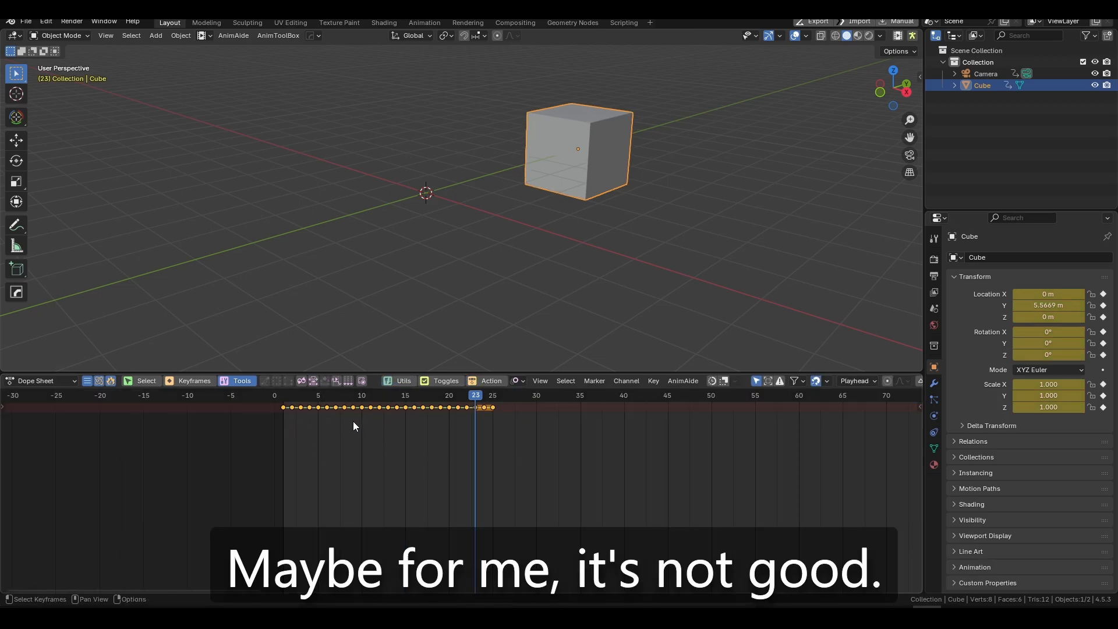
Slice the baked animation with Anim Slicer at a frame step of 11 and play it back
left_click(348, 381)
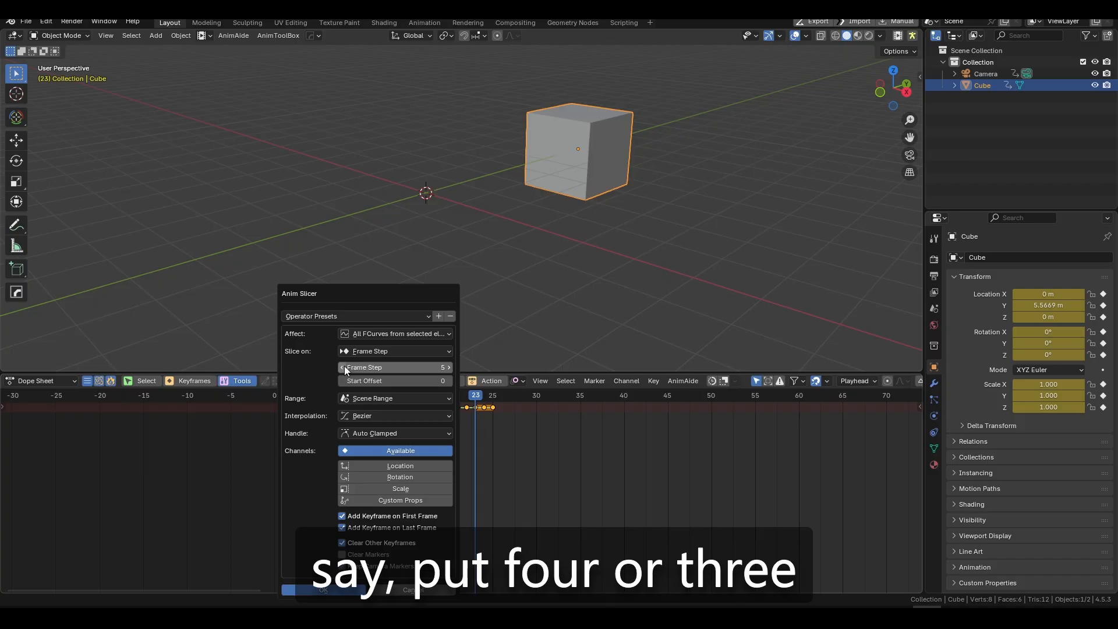
left_click(448, 368)
left_click_drag(447, 368, 270, 399)
left_click(333, 591)
key("space")
key("space")
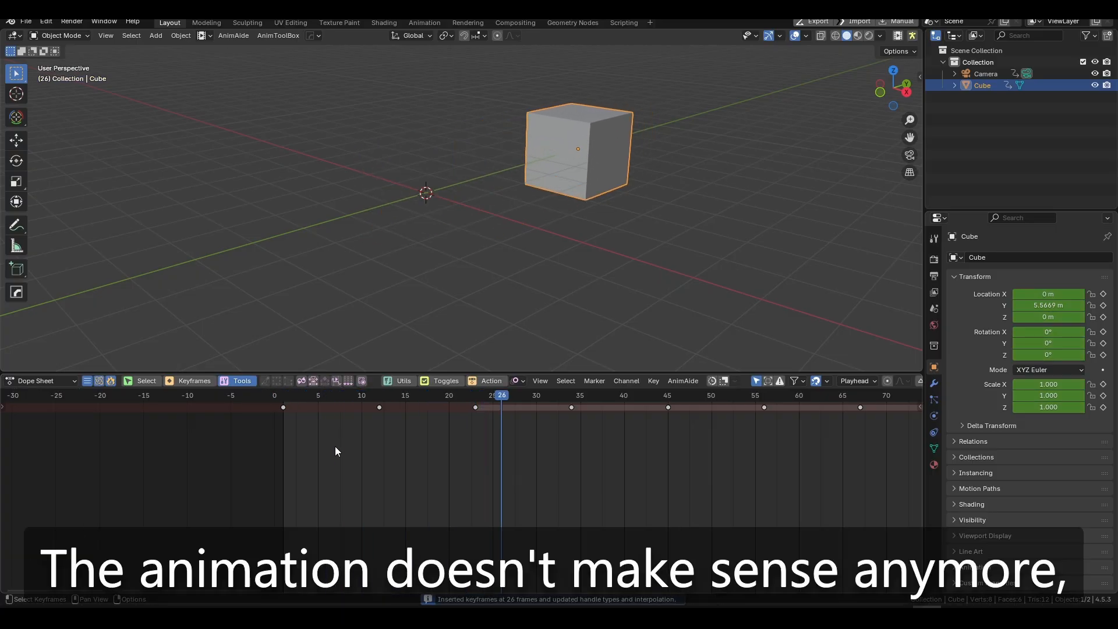
Inspect the sliced curves in the Graph Editor and undo the 11-frame slicing
key("ctrl+Tab")
left_click_drag(547, 428, 460, 436)
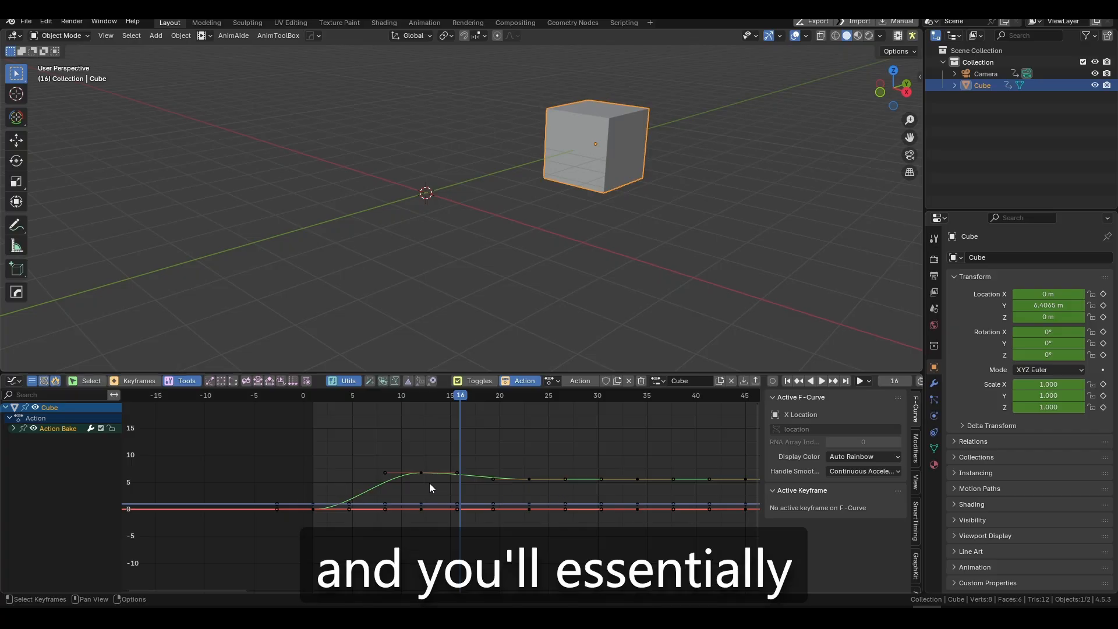
key("ctrl+z")
key("ctrl+z")
key("ctrl+z")
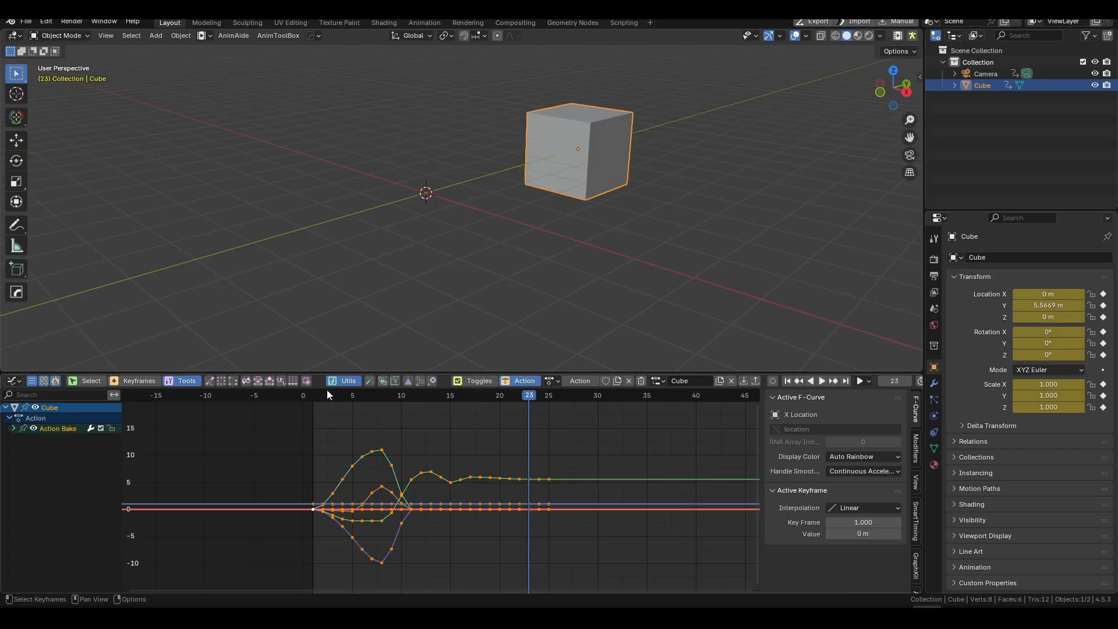
Slice the baked animation with Anim Slicer at a frame step of 4 and play it back from the Dope Sheet
left_click(293, 382)
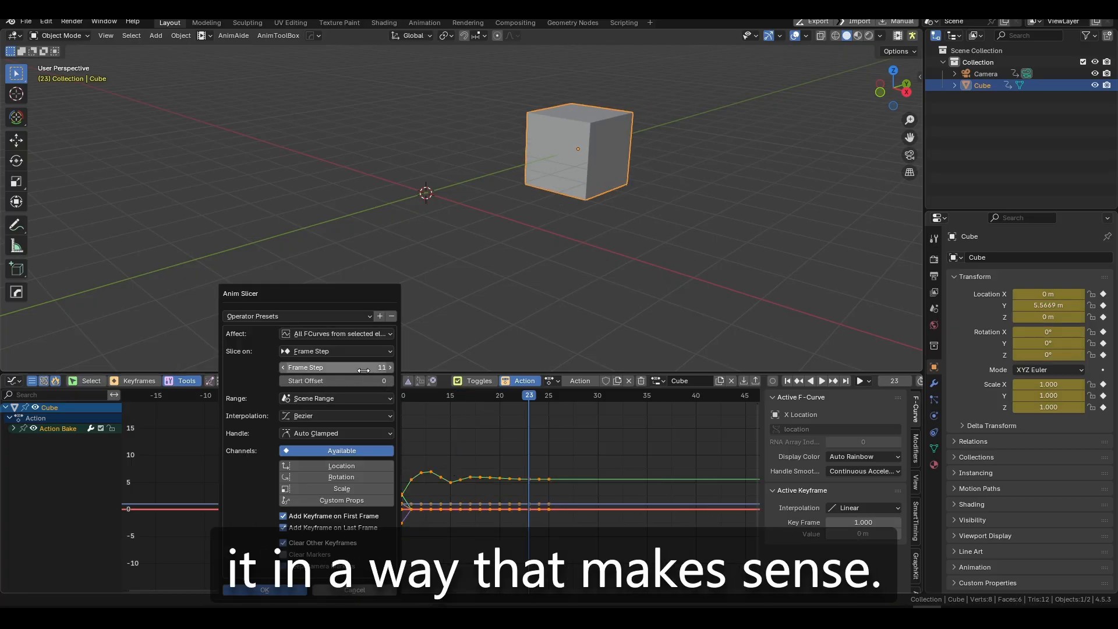
left_click_drag(287, 368, 262, 368)
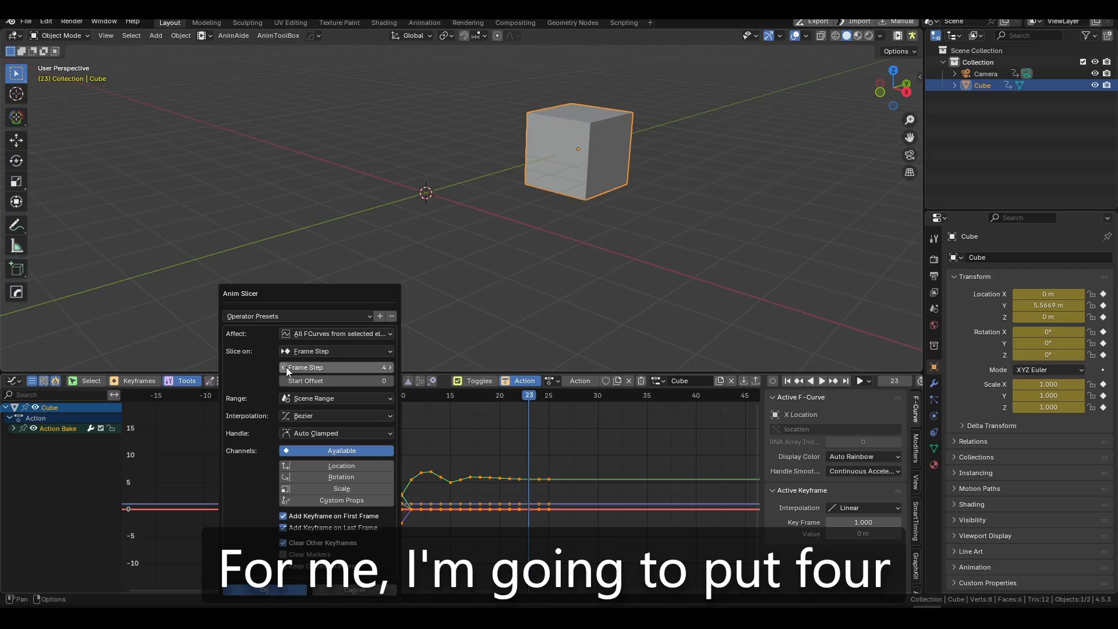
left_click(279, 589)
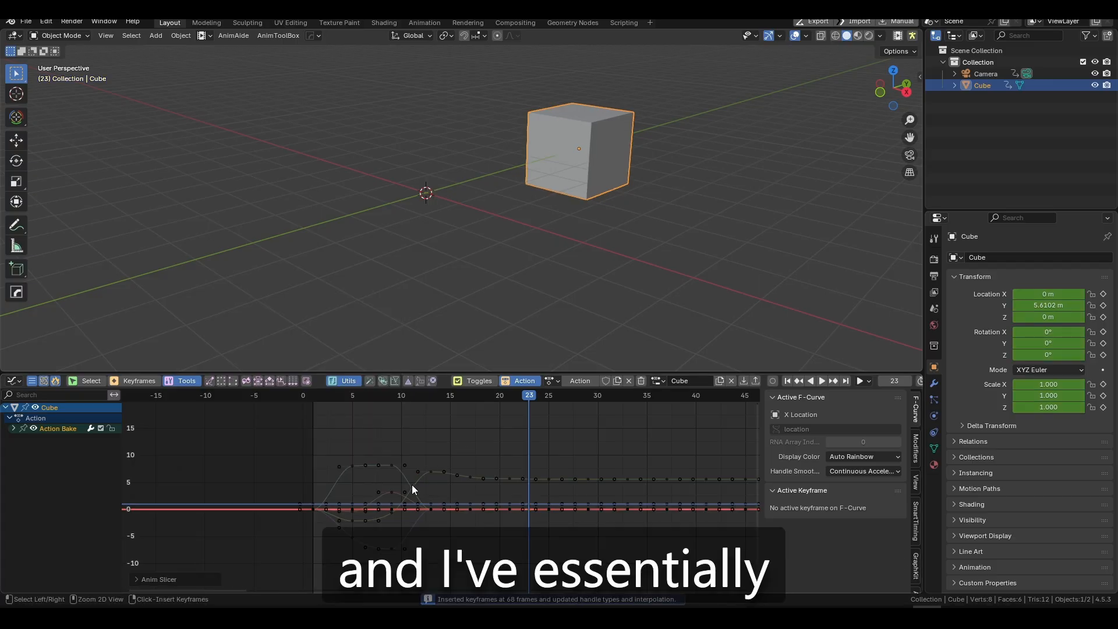
key("ctrl+Tab")
left_click_drag(467, 396, 285, 400)
key("space")
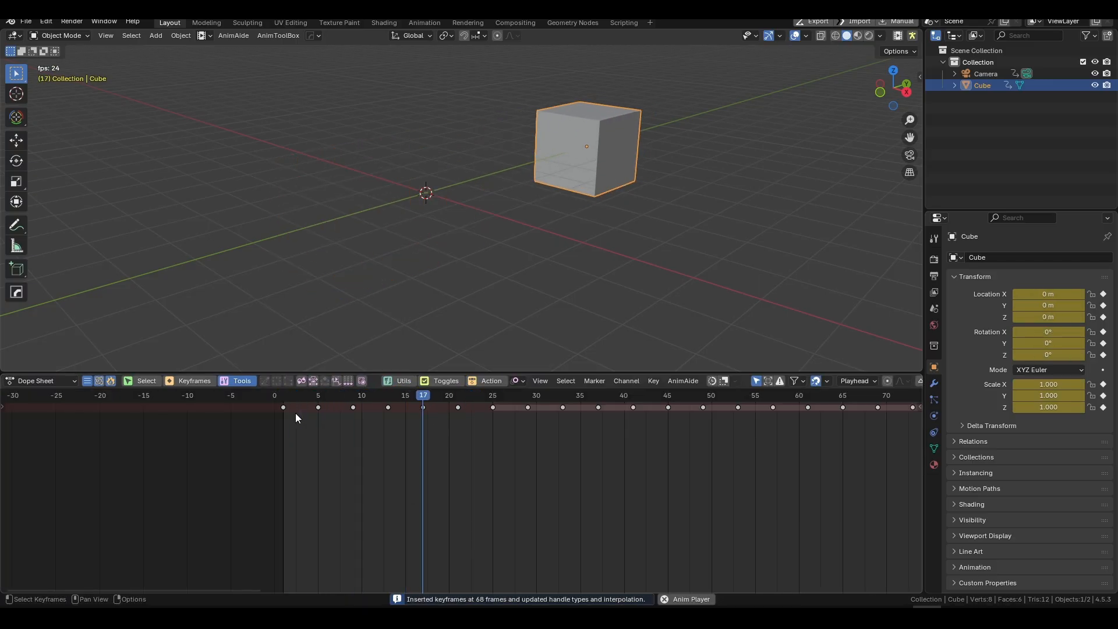
key("space")
Delete all of the cube's keyframes after frame 25 in the Dope Sheet
scroll(557, 524, "down", 10)
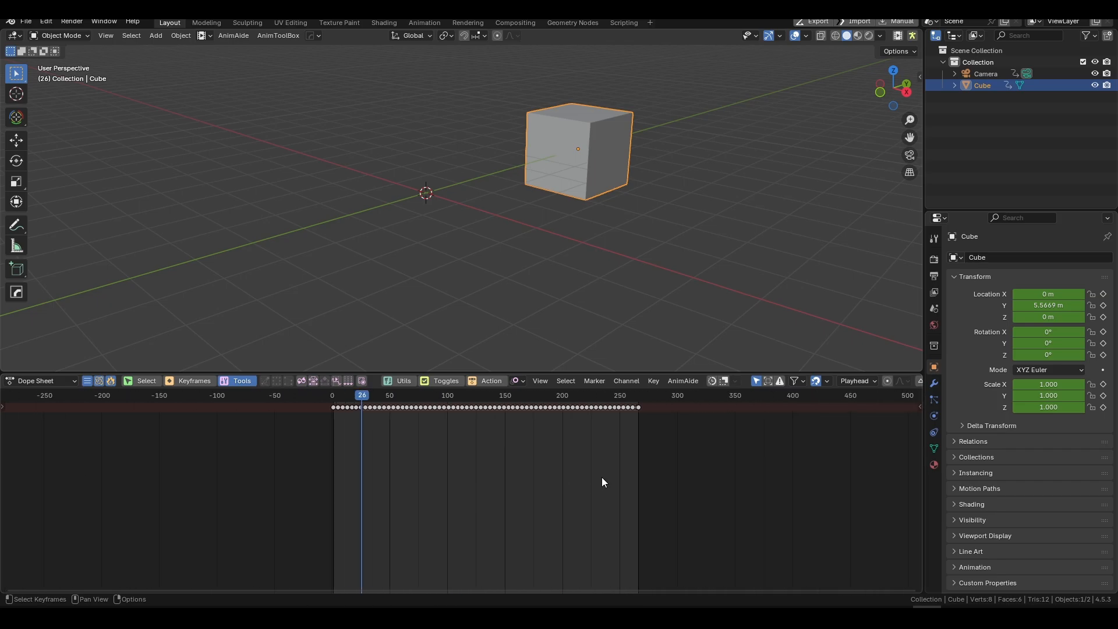
left_click_drag(707, 467, 382, 421)
scroll(329, 434, "up", 6)
key("Delete")
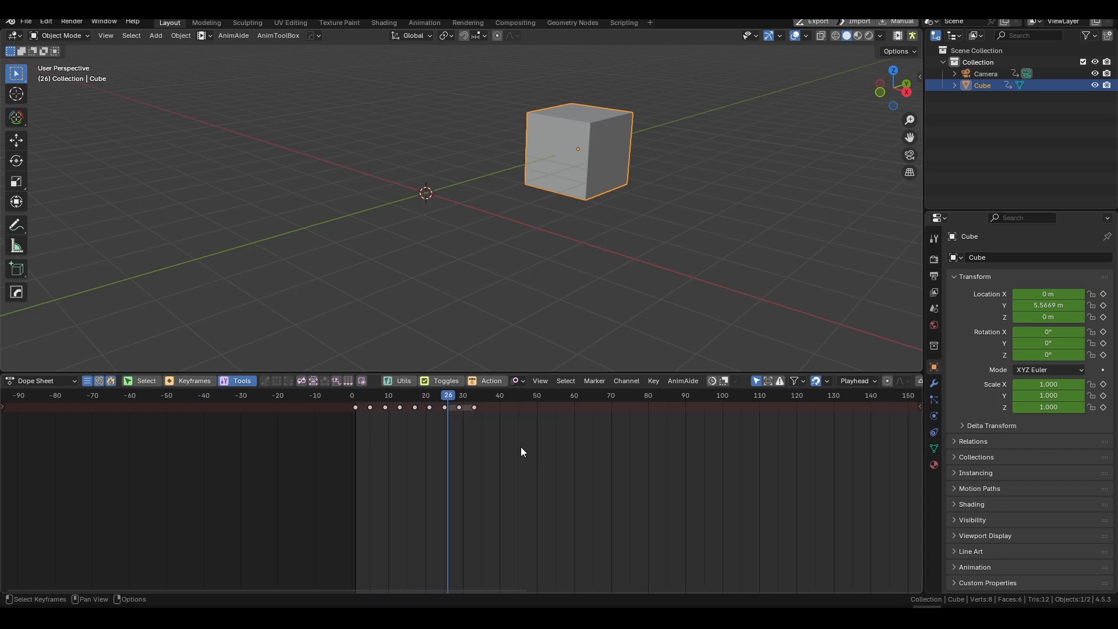
left_click_drag(522, 441, 458, 404)
key("Delete")
Play back the trimmed animation and scrub back to frame 17 to check for lost motion detail
key("space")
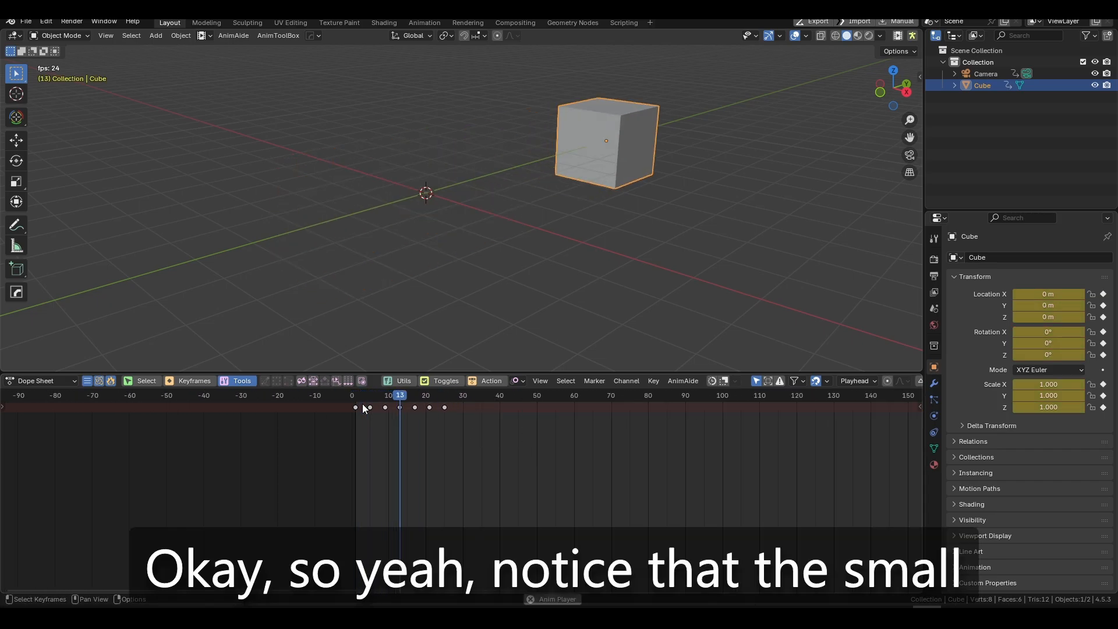
key("space")
scroll(389, 417, "up", 4)
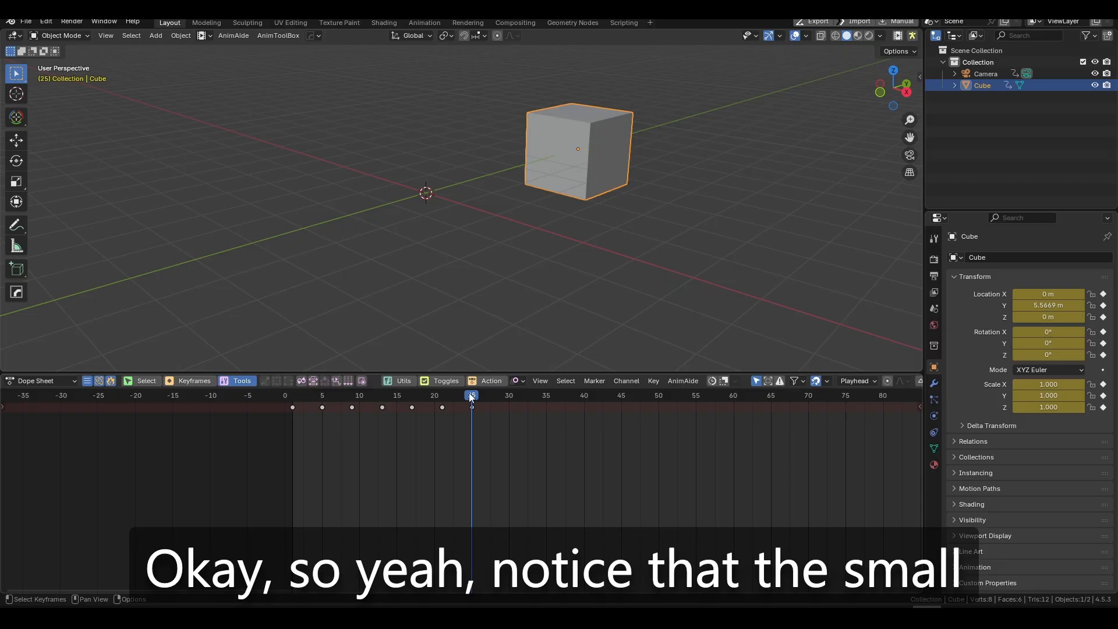
left_click_drag(472, 398, 411, 418)
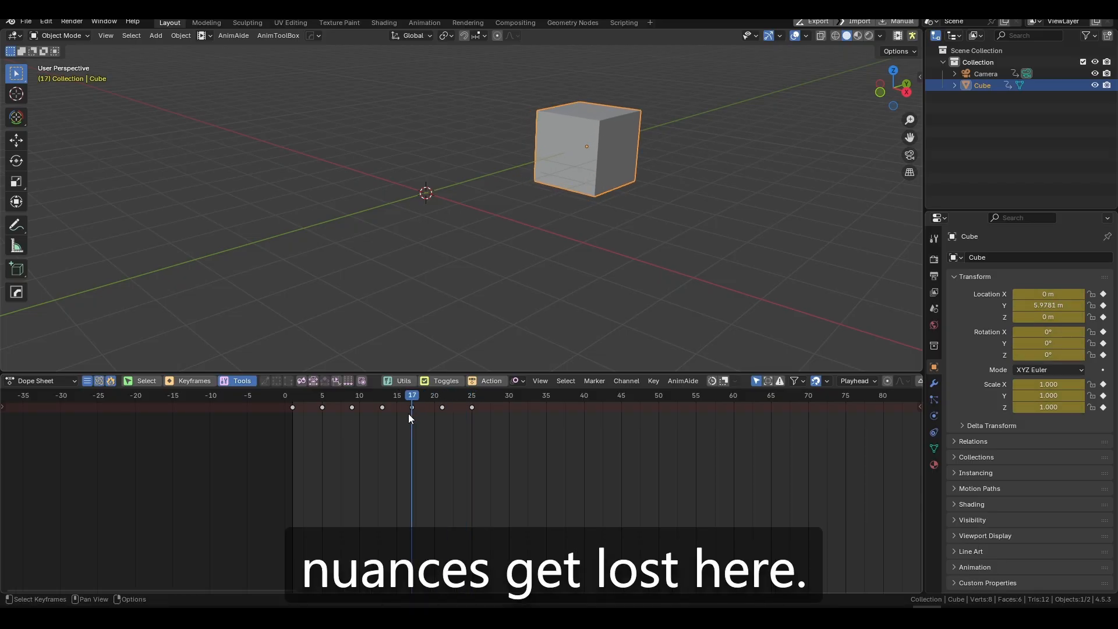
Undo the keyframe deletions and the 4-frame slicing
key("ctrl+z")
key("ctrl+z")
key("ctrl+z")
key("ctrl+z")
key("ctrl+z")
key("ctrl+z")
key("ctrl+z")
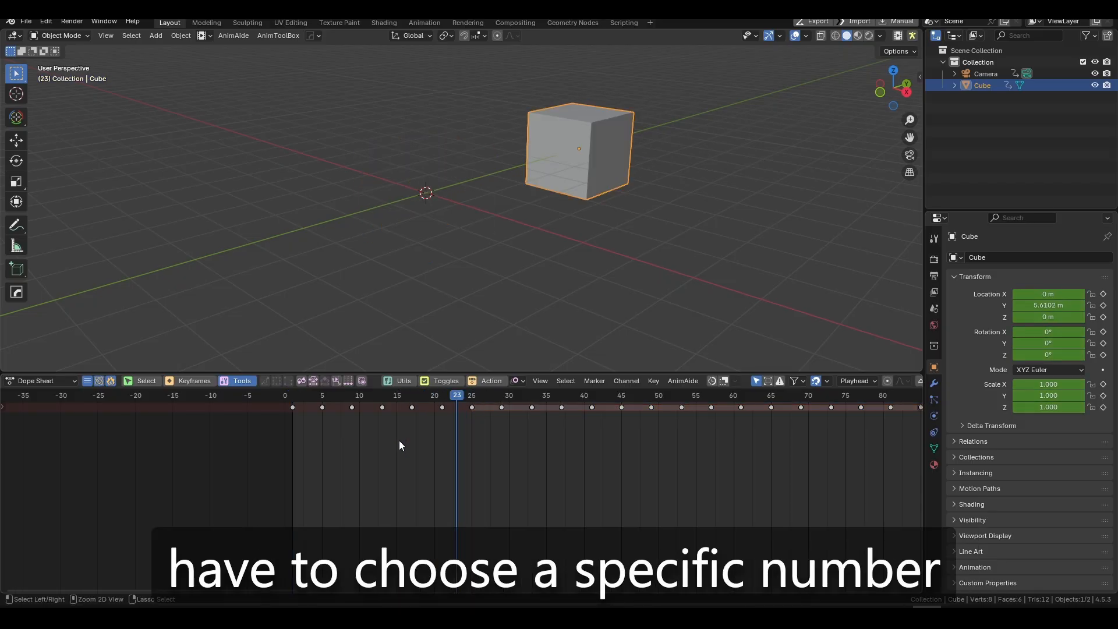
key("ctrl+z")
Slice the baked animation with Anim Slicer at a frame step of 3 and play it back
left_click(349, 381)
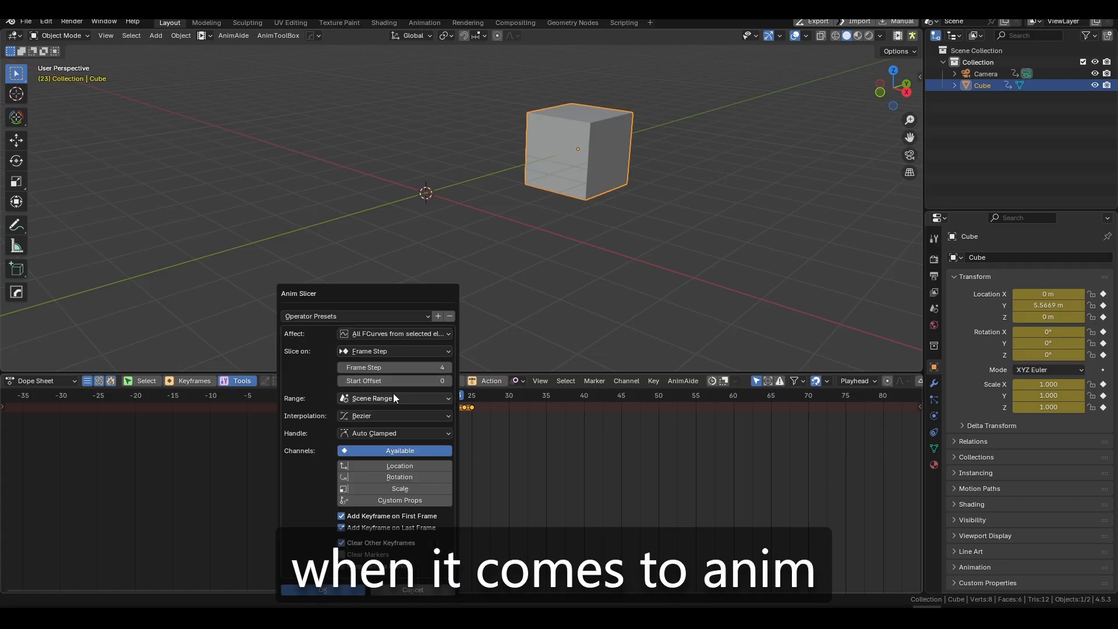
left_click(344, 369)
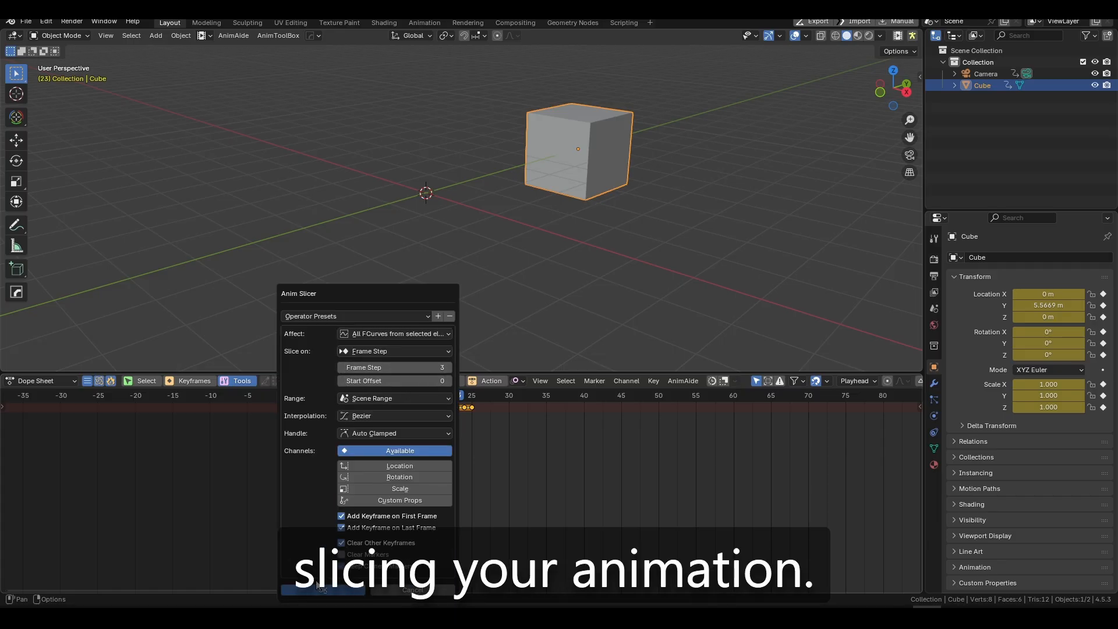
left_click(349, 590)
key("space")
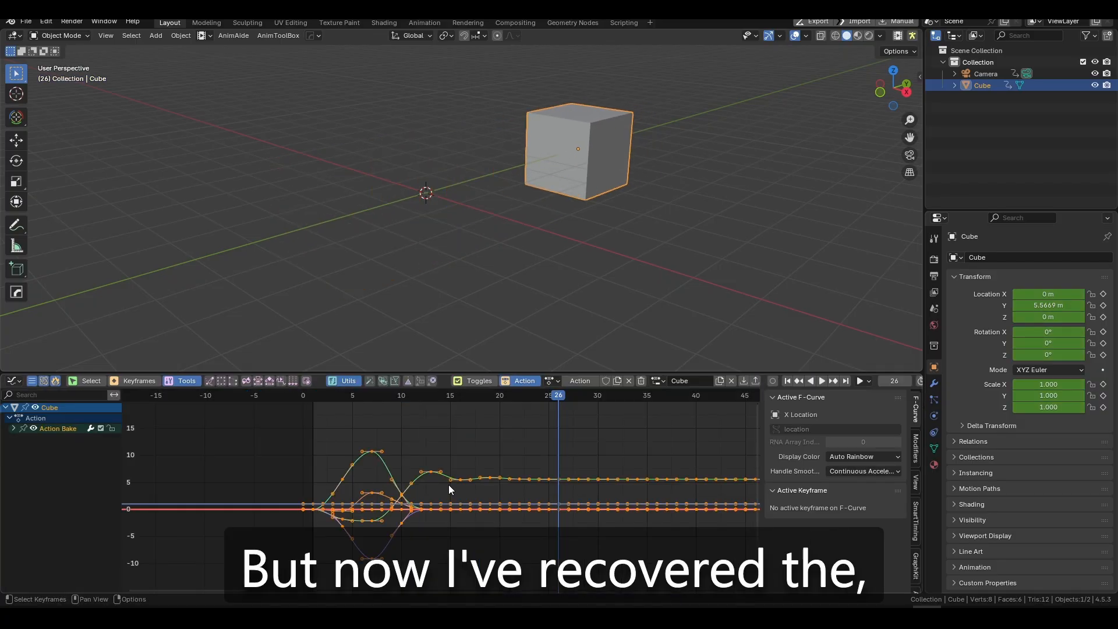
Try lowering the cube's Y Euler Rotation keyframe at frame 7 in the Graph Editor and cancel the move
scroll(364, 463, "up", 3)
left_click(389, 462)
left_click(327, 420)
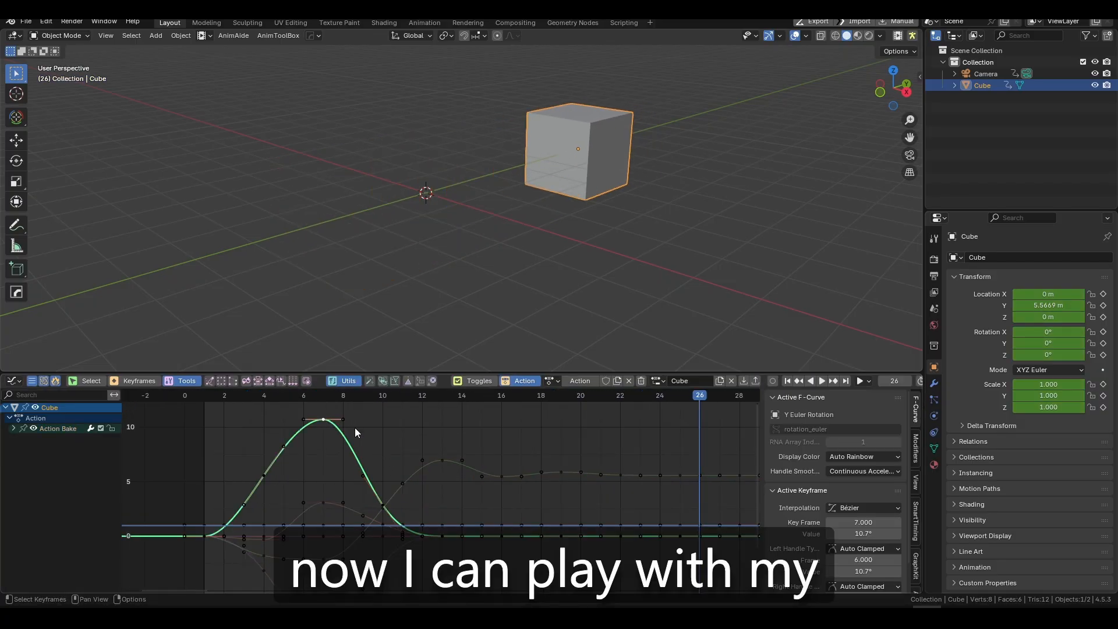
key("g")
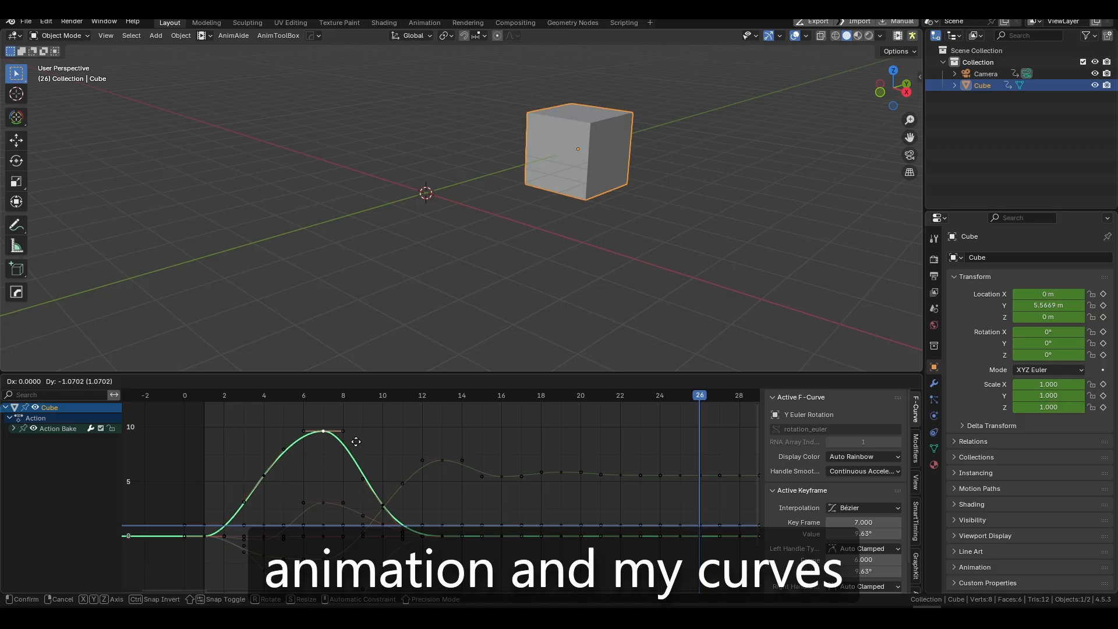
right_click(357, 434)
scroll(376, 489, "up", 1)
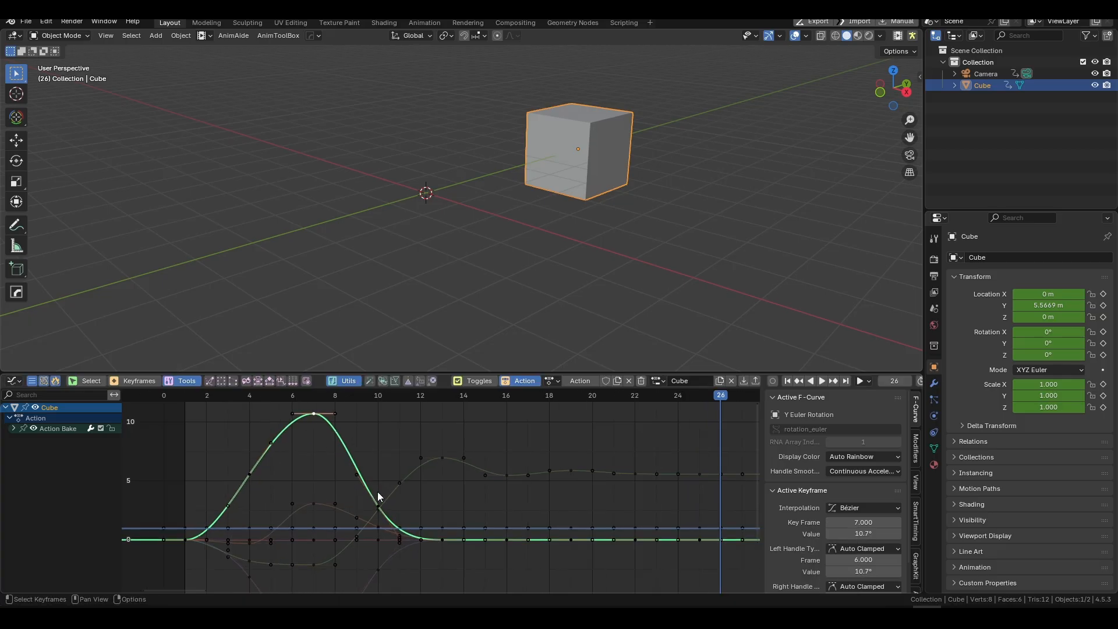
scroll(377, 492, "down", 2)
scroll(377, 492, "down", 1)
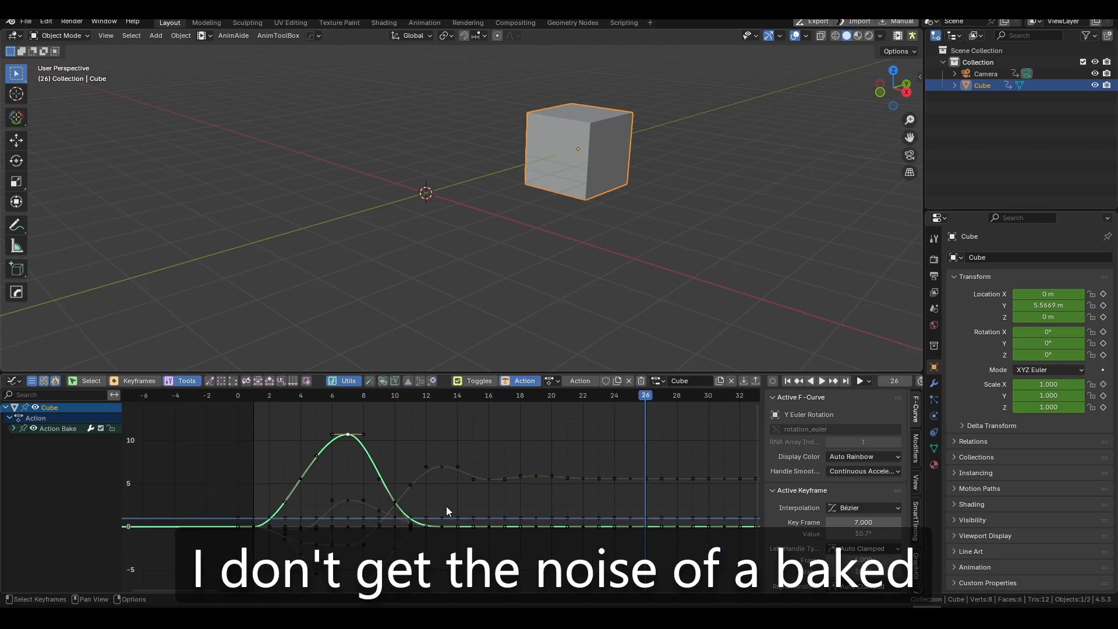
Scrub the sliced animation back to frame 1 in the Dope Sheet and undo the 3-frame slicing
key("ctrl+Tab")
scroll(505, 439, "down", 2)
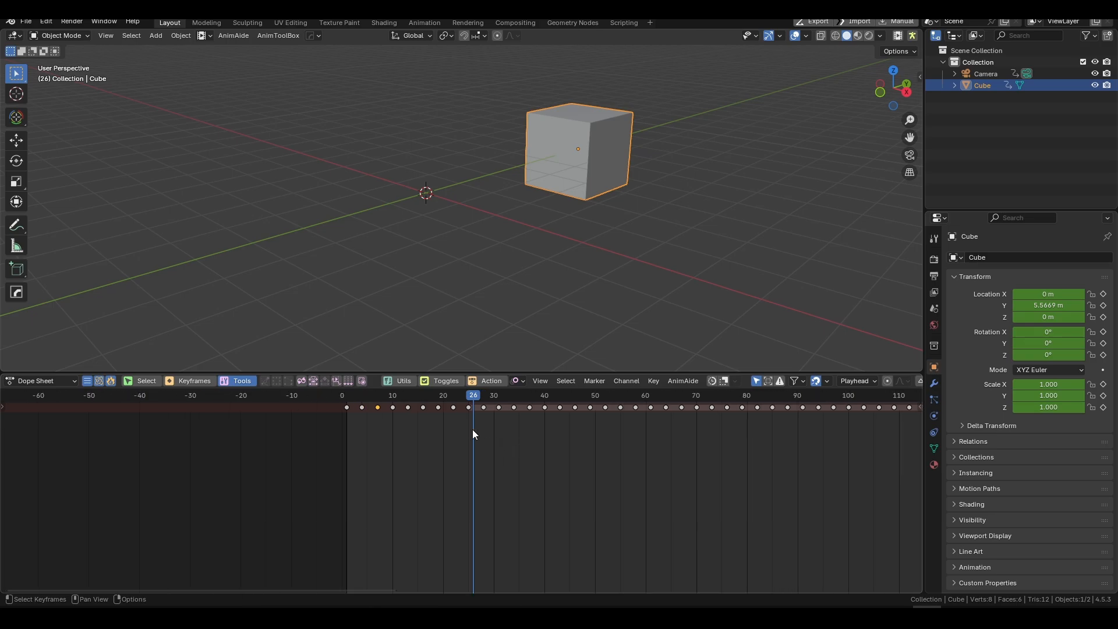
scroll(473, 430, "up", 3)
left_click_drag(475, 394, 316, 394)
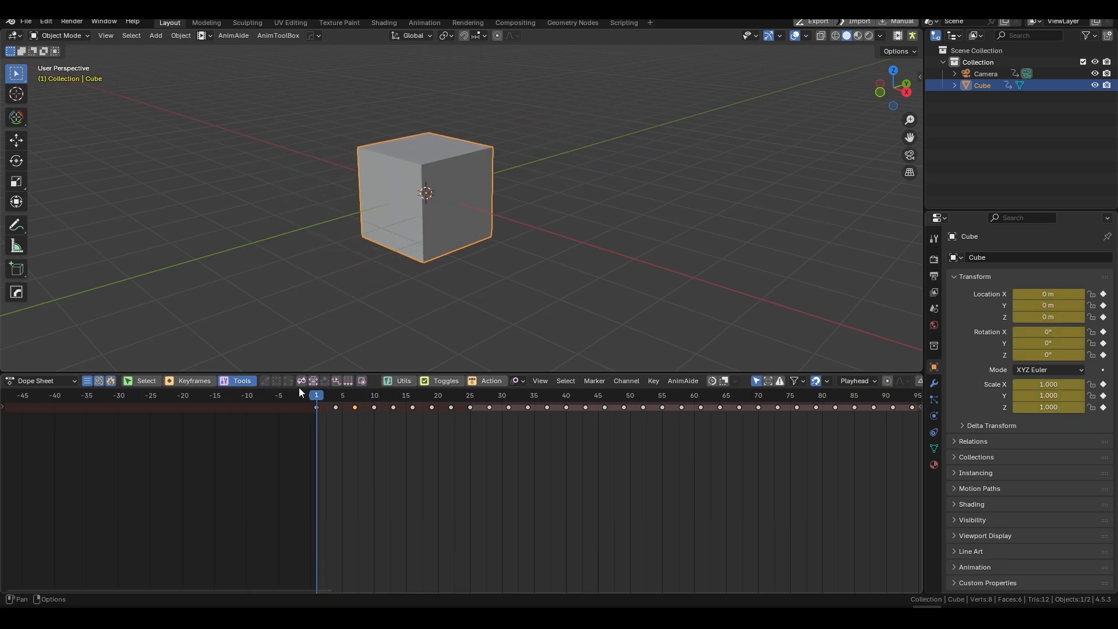
key("ctrl+z")
key("ctrl+z")
key("ctrl+z")
key("ctrl+z")
key("ctrl+z")
key("ctrl+z")
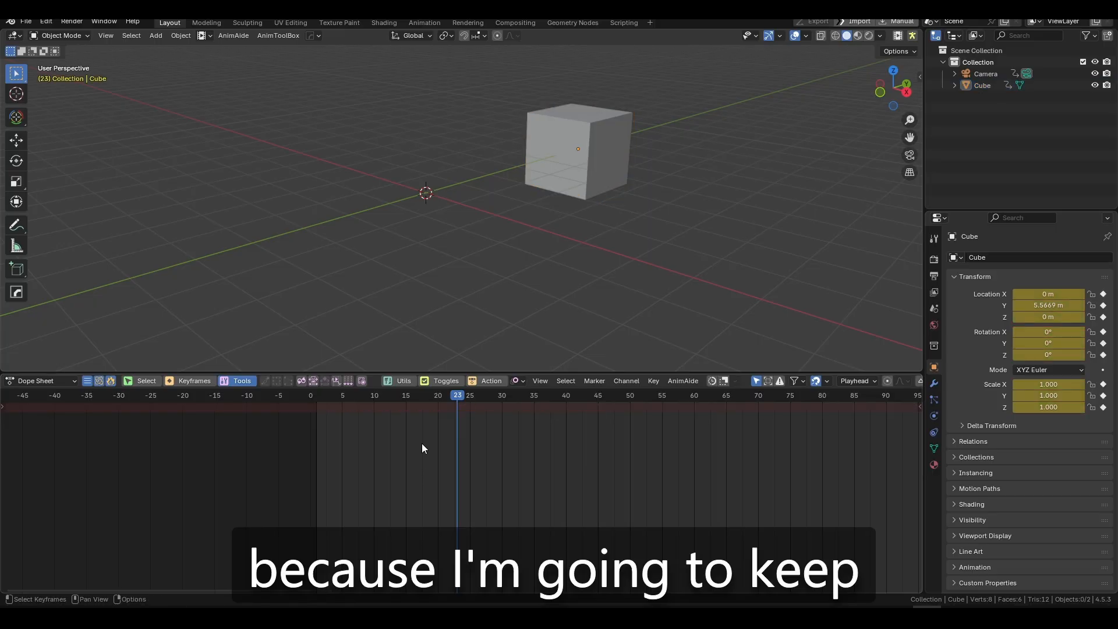
key("ctrl+z")
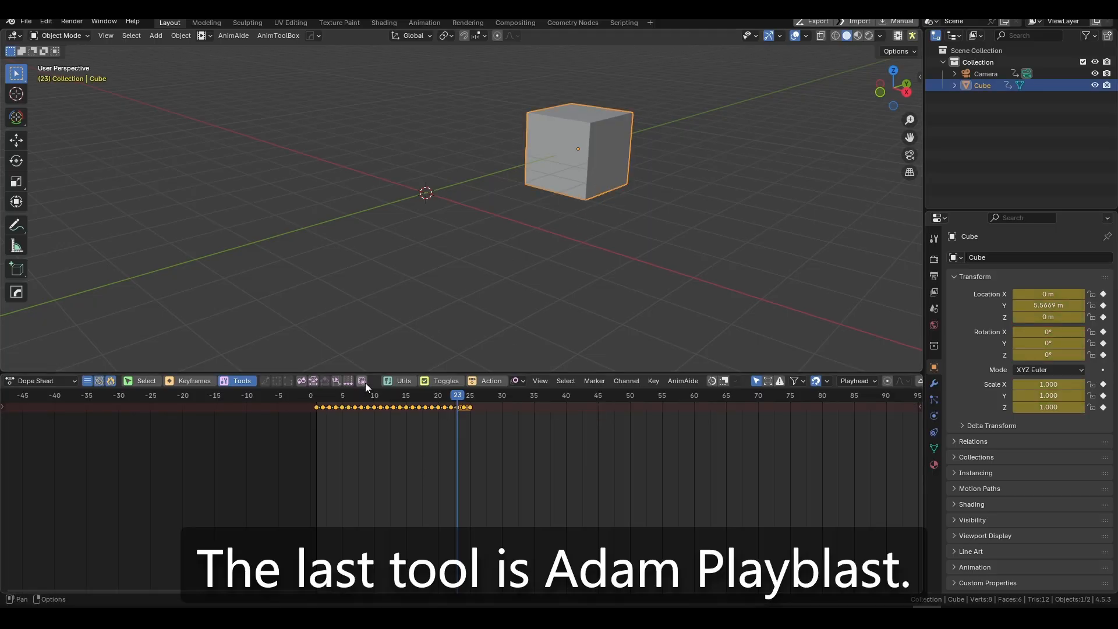
Switch the 3D viewport to the camera view of the cube
mouse_move(548, 263)
middle_mouse_down()
mouse_move(565, 261)
mouse_move(530, 264)
mouse_move(544, 261)
middle_mouse_up()
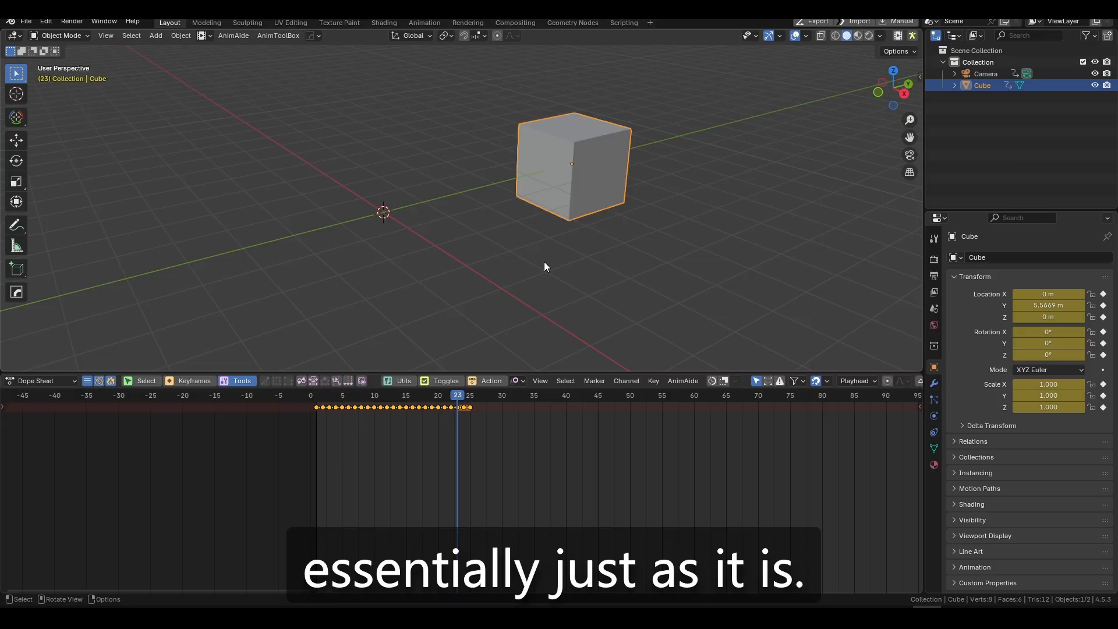
key("KP_0")
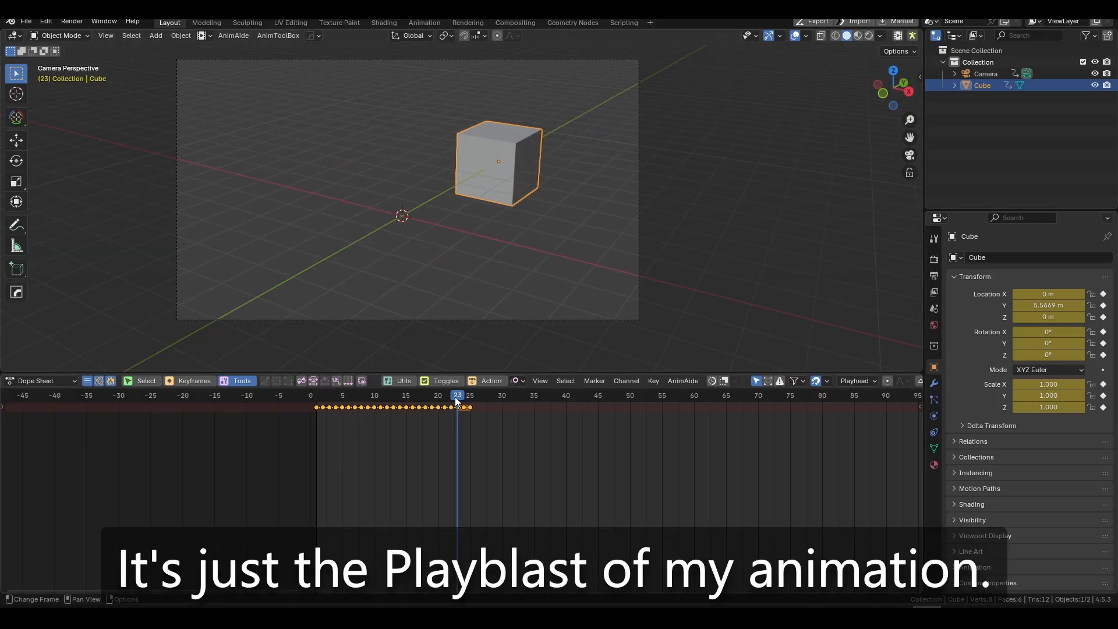
Scrub to frame 25, set the scene's end frame to 25 and preview the cube's animation
left_click_drag(457, 400, 471, 397)
scroll(524, 380, "down", 5)
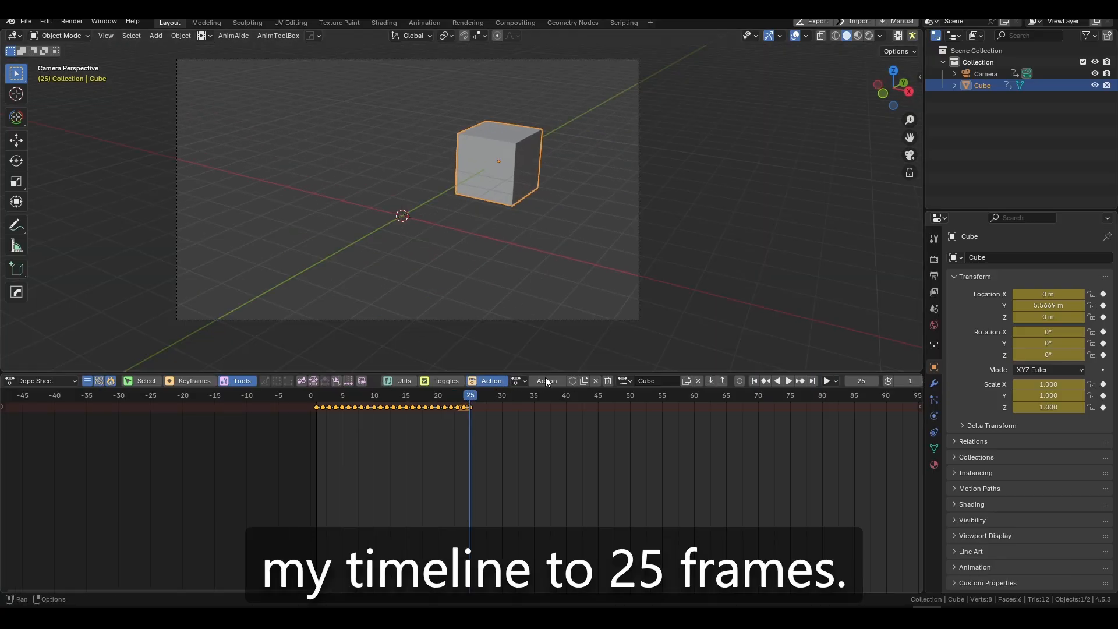
left_click(809, 386)
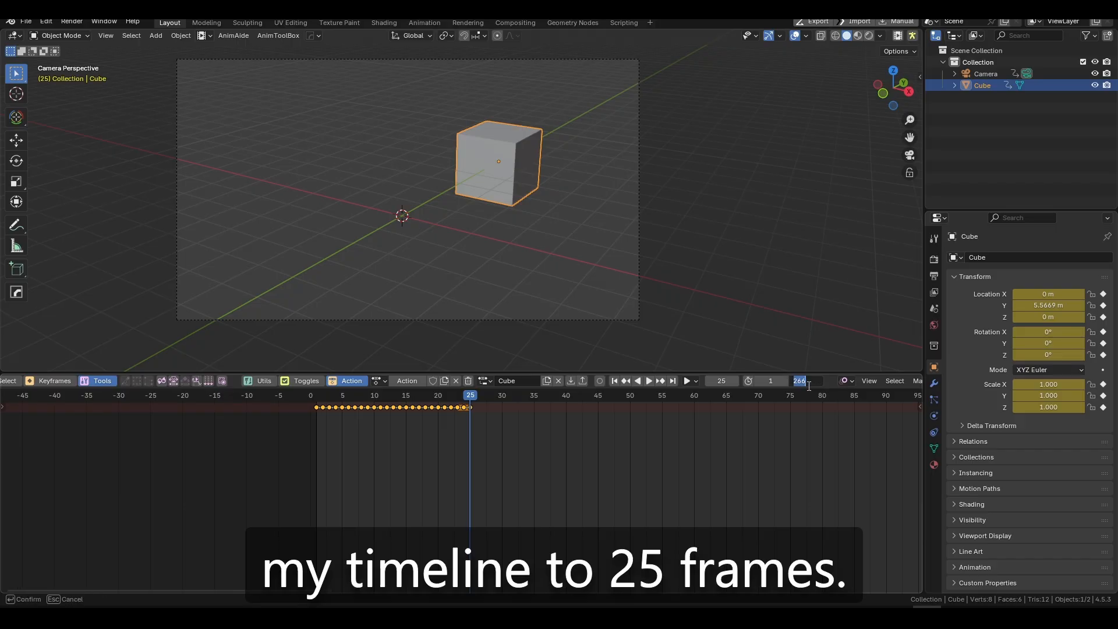
type("25")
key("Return")
key("space")
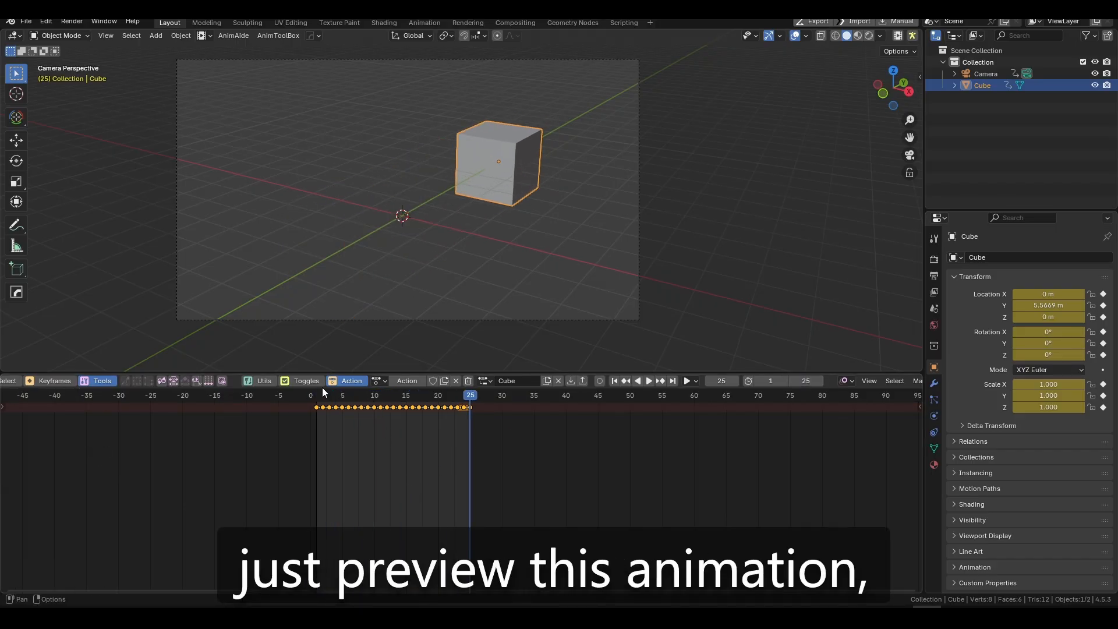
Look through the Anim Playblast source options, orbit the 3D viewport to a low side angle and play the animation from frame 1
left_click(357, 382)
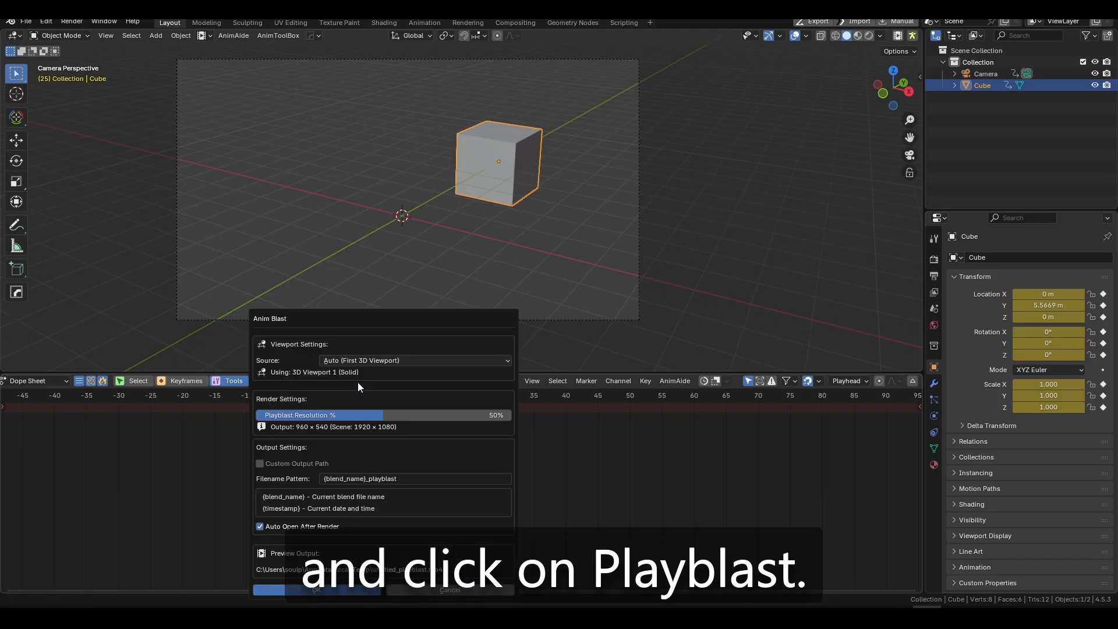
left_click(393, 358)
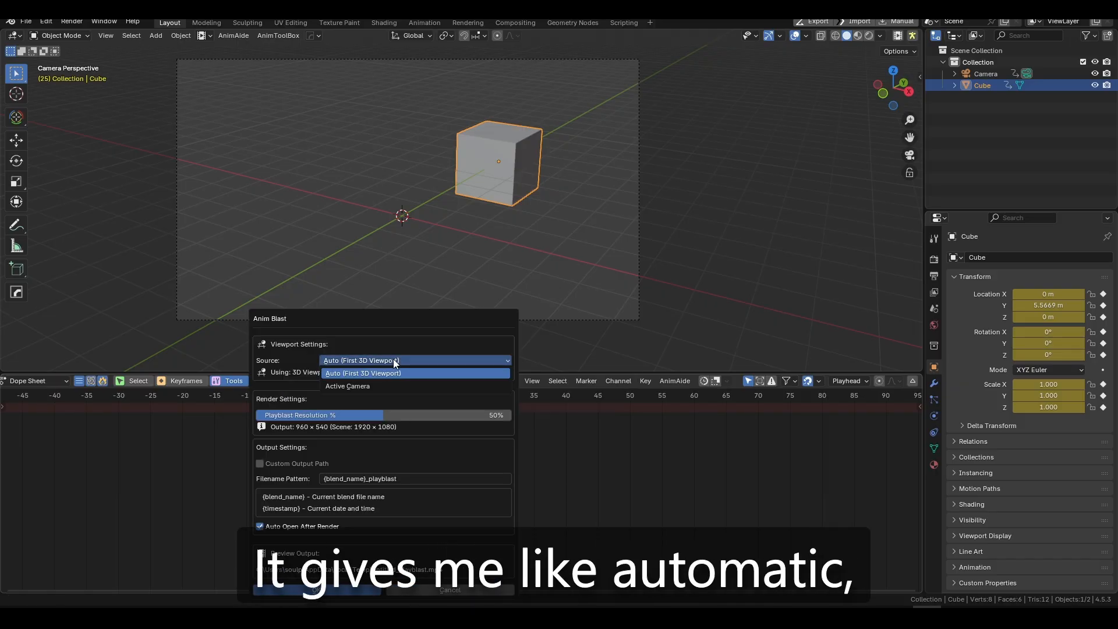
middle_click_drag(605, 250, 522, 239)
scroll(579, 267, "down", 3)
scroll(522, 238, "up", 4)
scroll(522, 239, "down", 2)
left_click_drag(418, 398, 335, 398)
key("space")
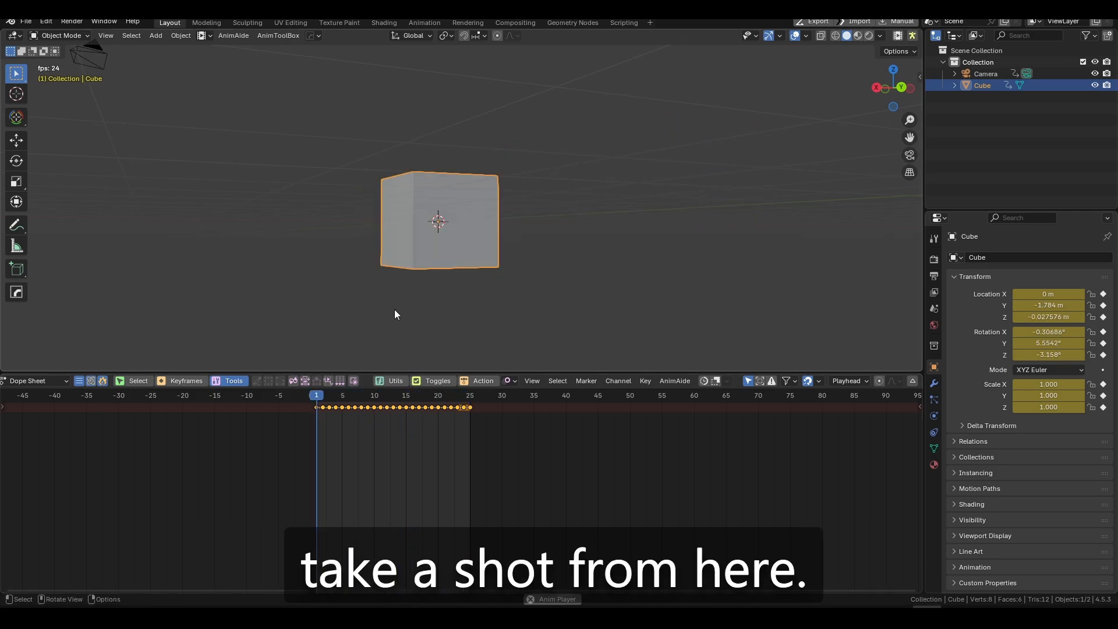
key("space")
Render the playblast twice with the Auto (First 3D Viewport) source at 50% resolution, closing the video player each time
left_click(354, 381)
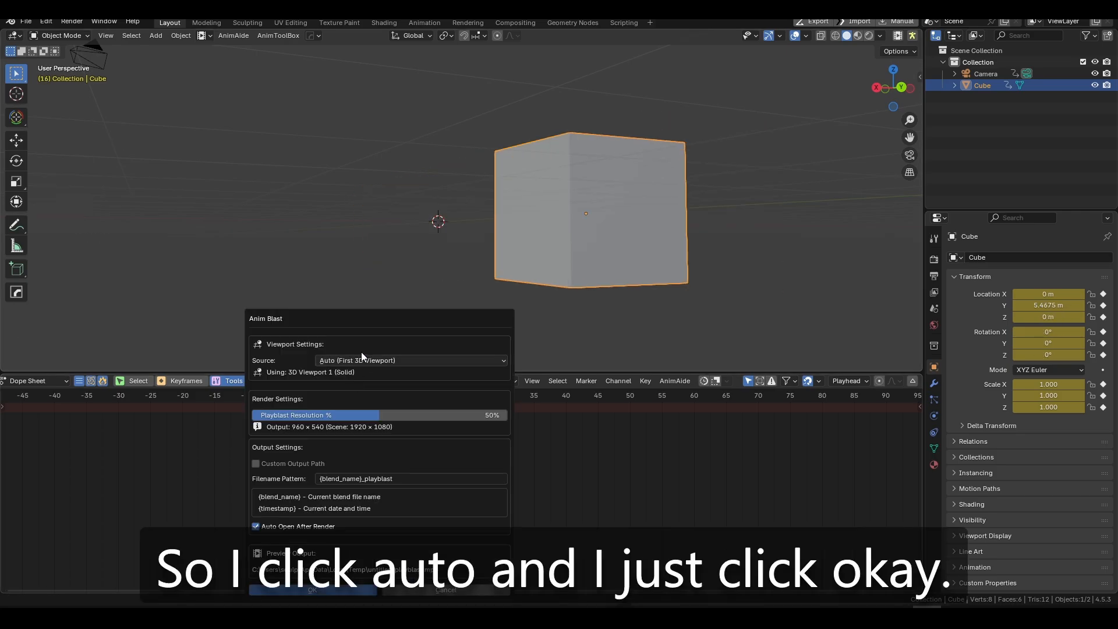
left_click(327, 590)
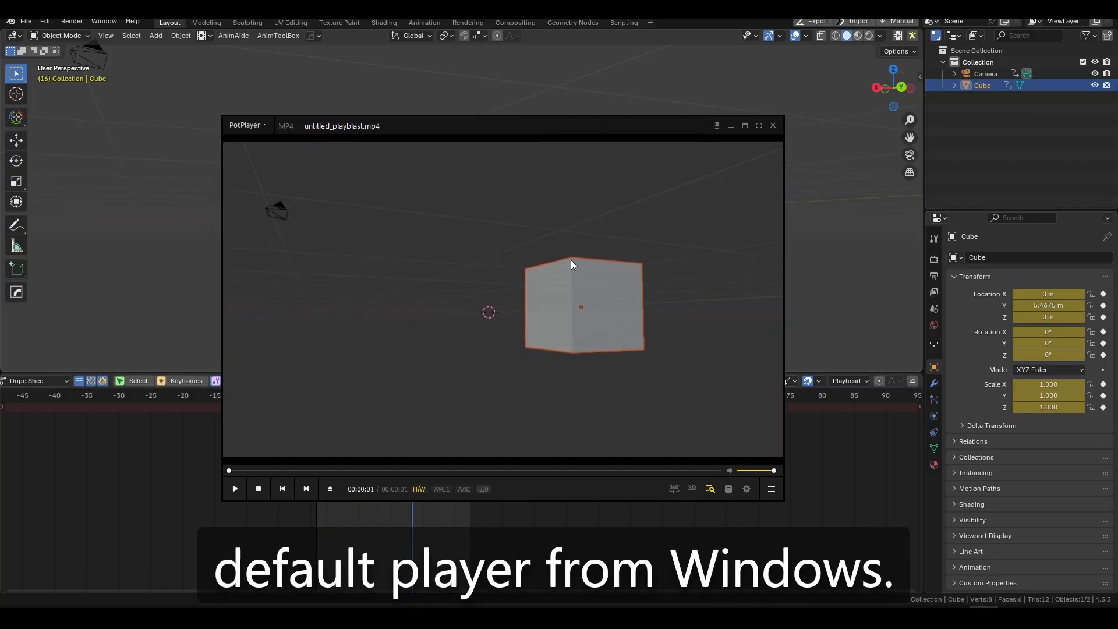
left_click(773, 126)
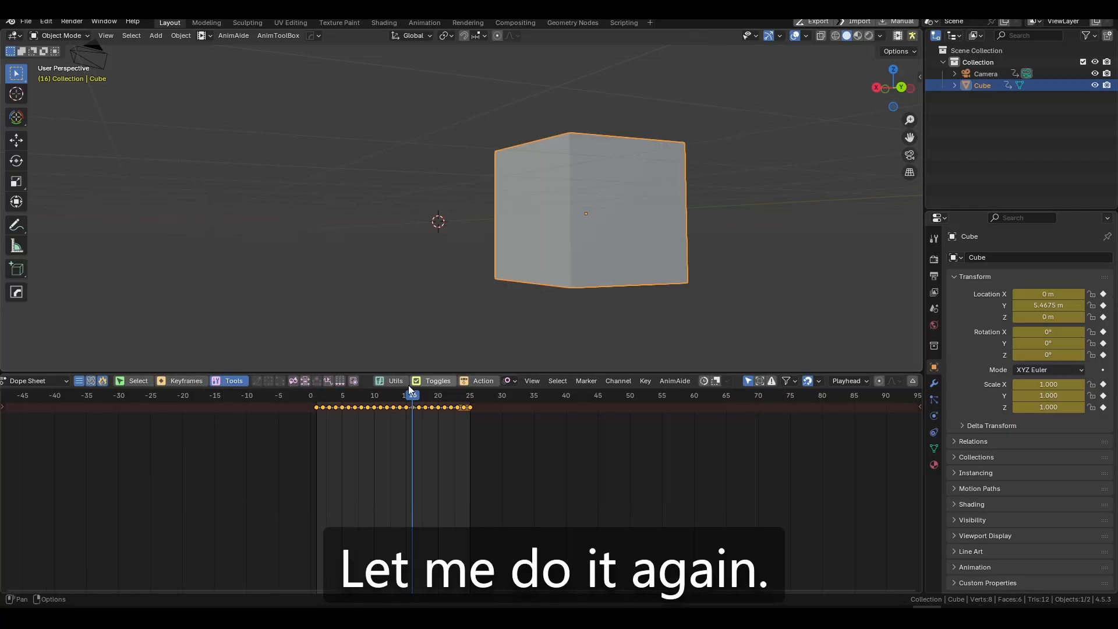
left_click(342, 382)
left_click(326, 587)
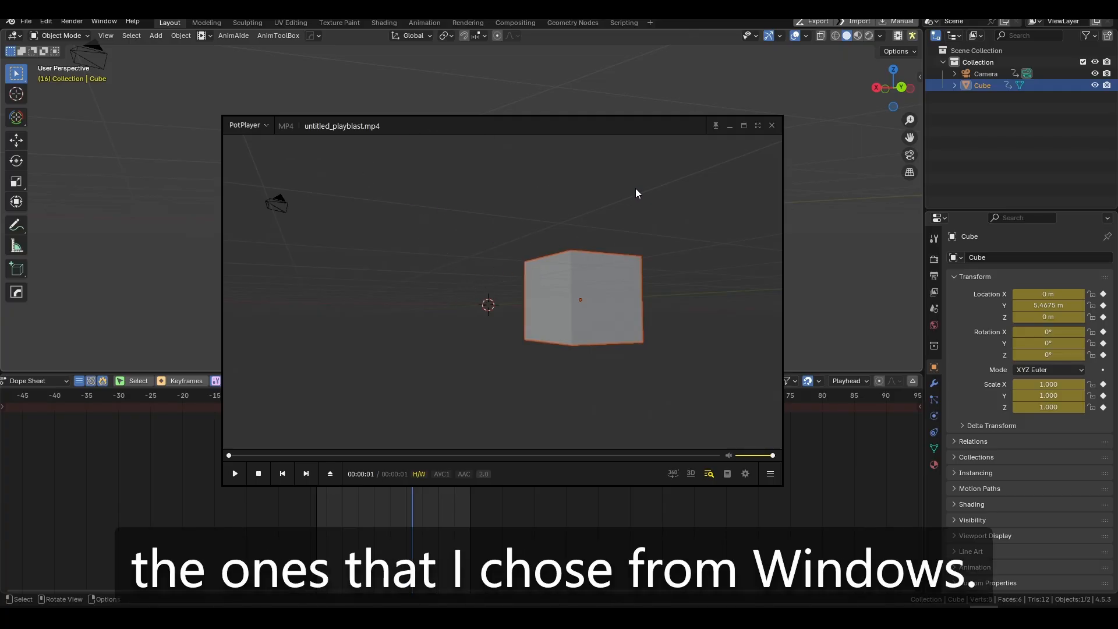
left_click(774, 126)
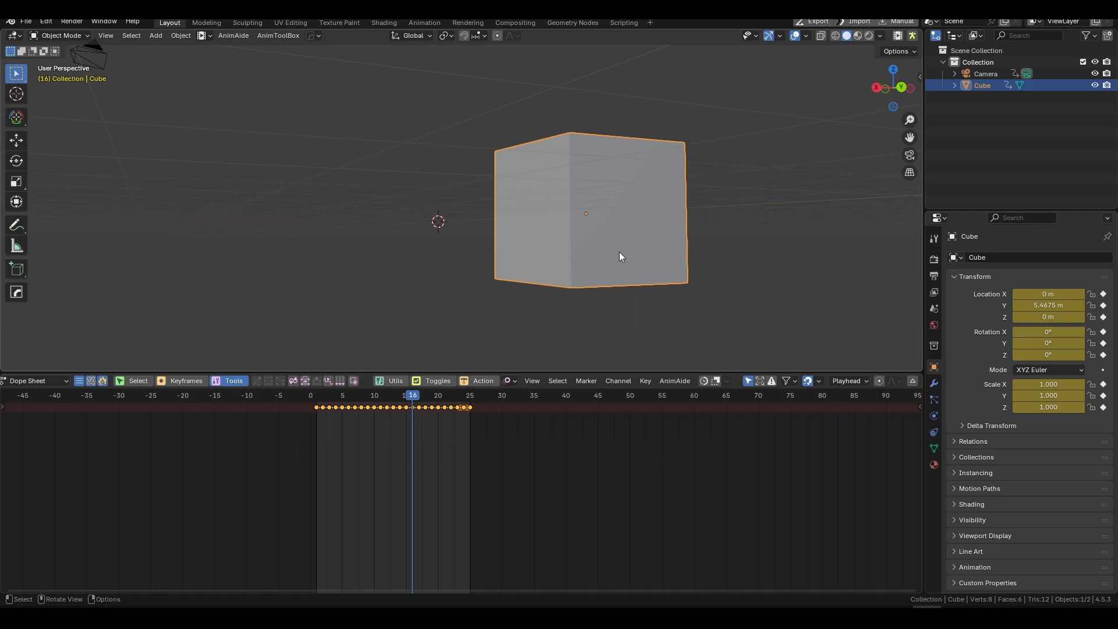
Render a playblast with the Active Camera source, replay the video in the player and close it
left_click(354, 382)
left_click(364, 361)
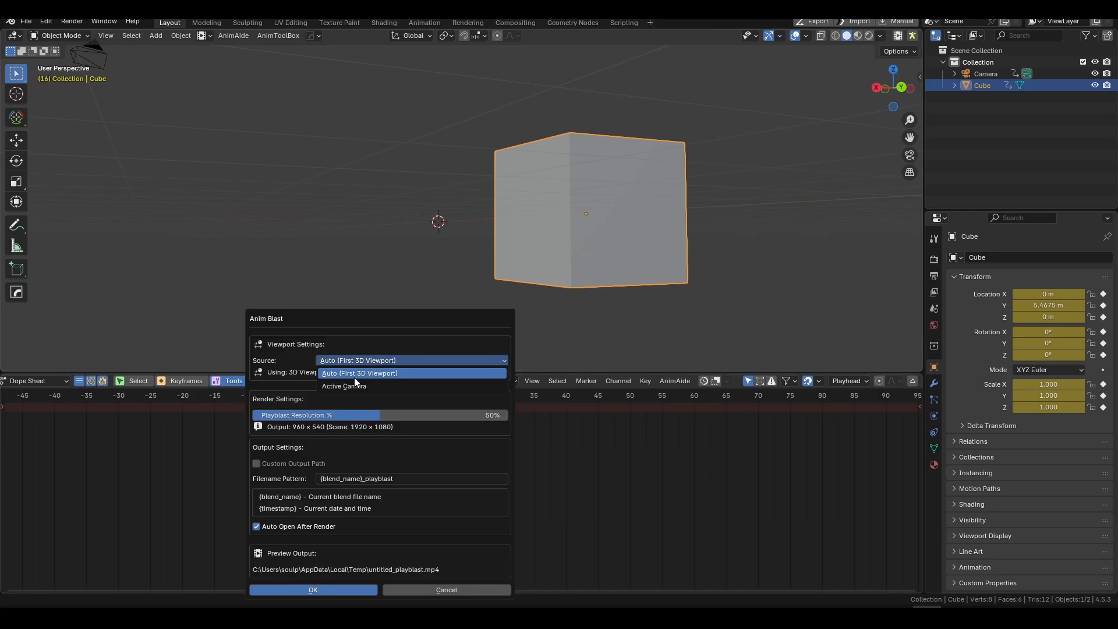
left_click(355, 374)
left_click(338, 590)
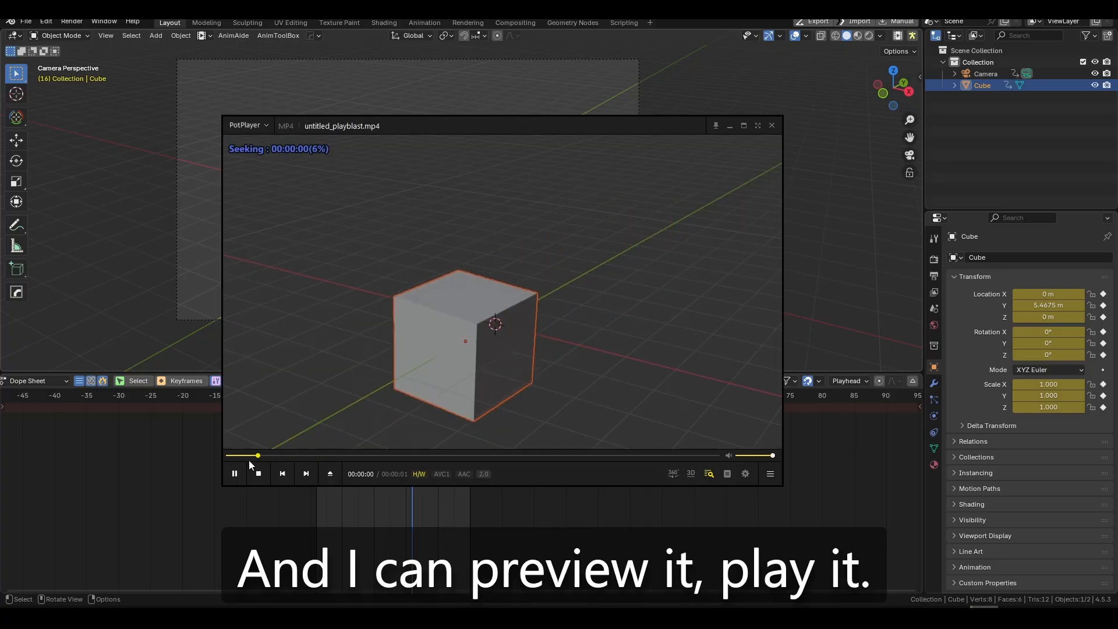
left_click(233, 474)
left_click(234, 474)
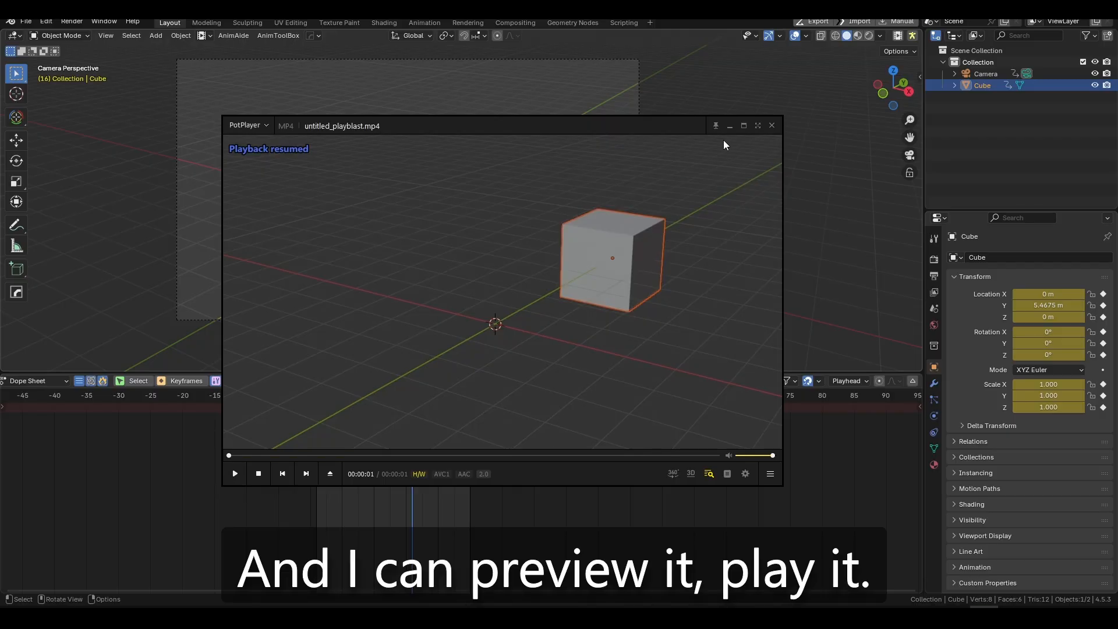
left_click(772, 126)
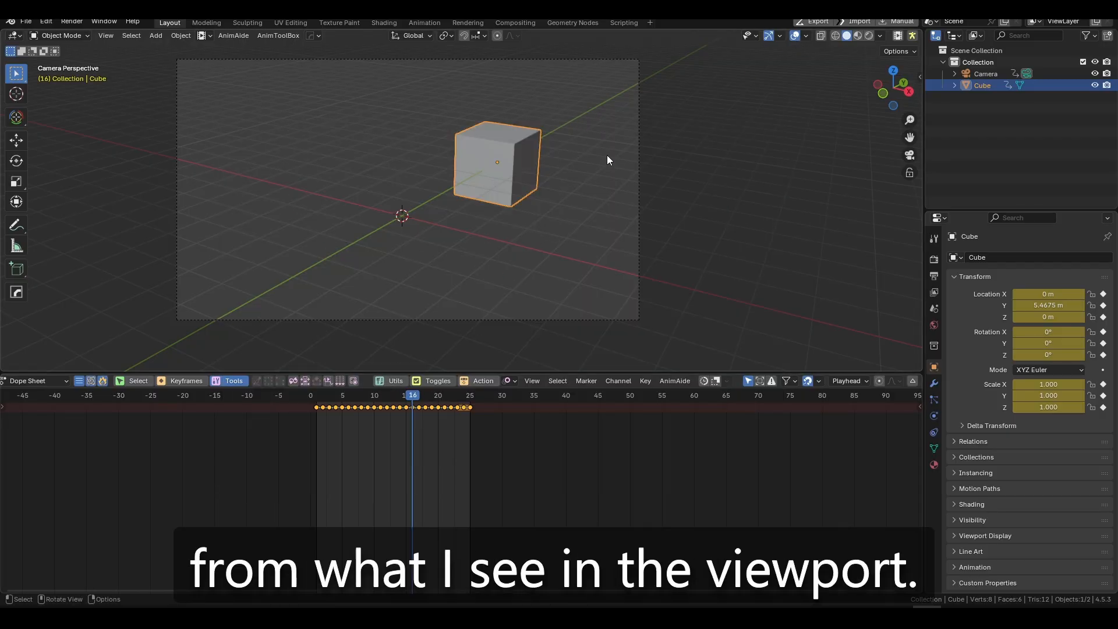
Turn off the viewport overlays and shade the cube with a red MatCap
left_click(795, 36)
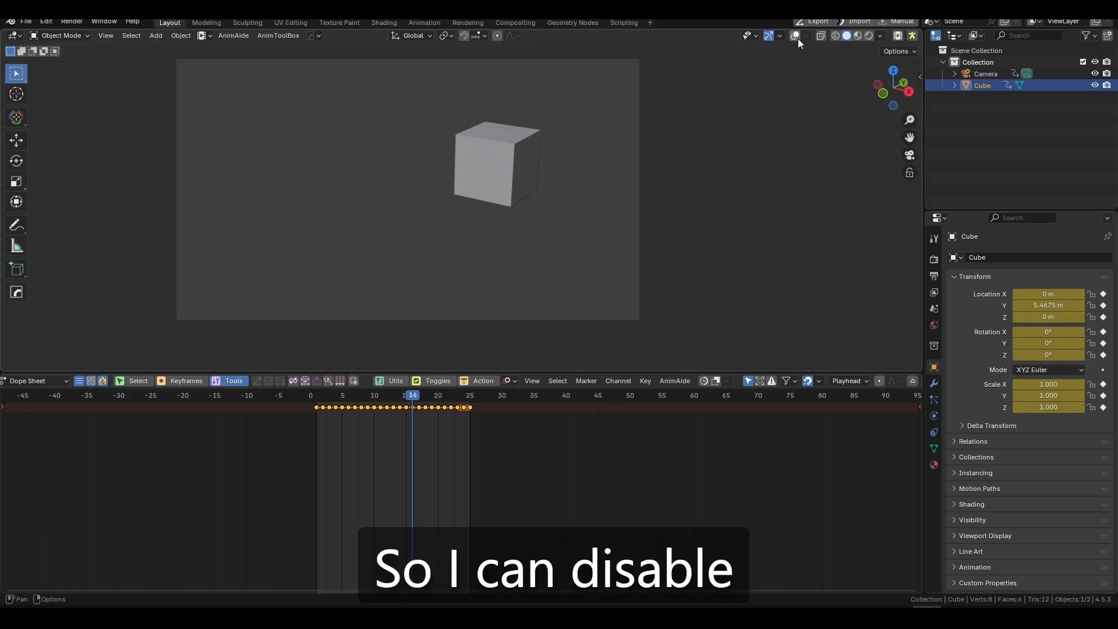
left_click(879, 36)
left_click(875, 94)
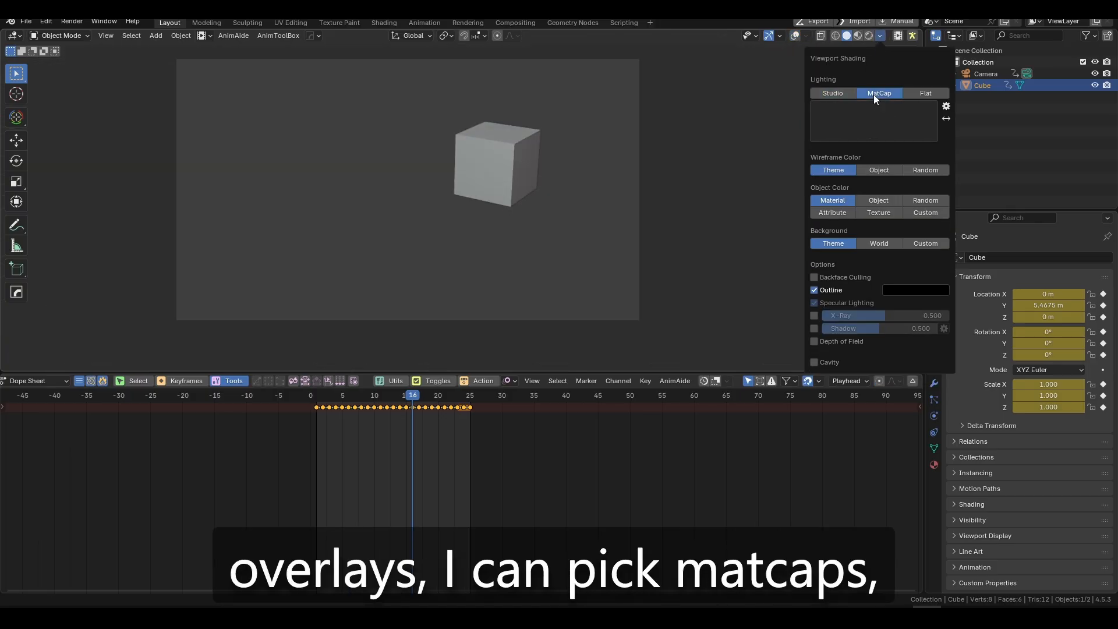
left_click(889, 105)
left_click(883, 195)
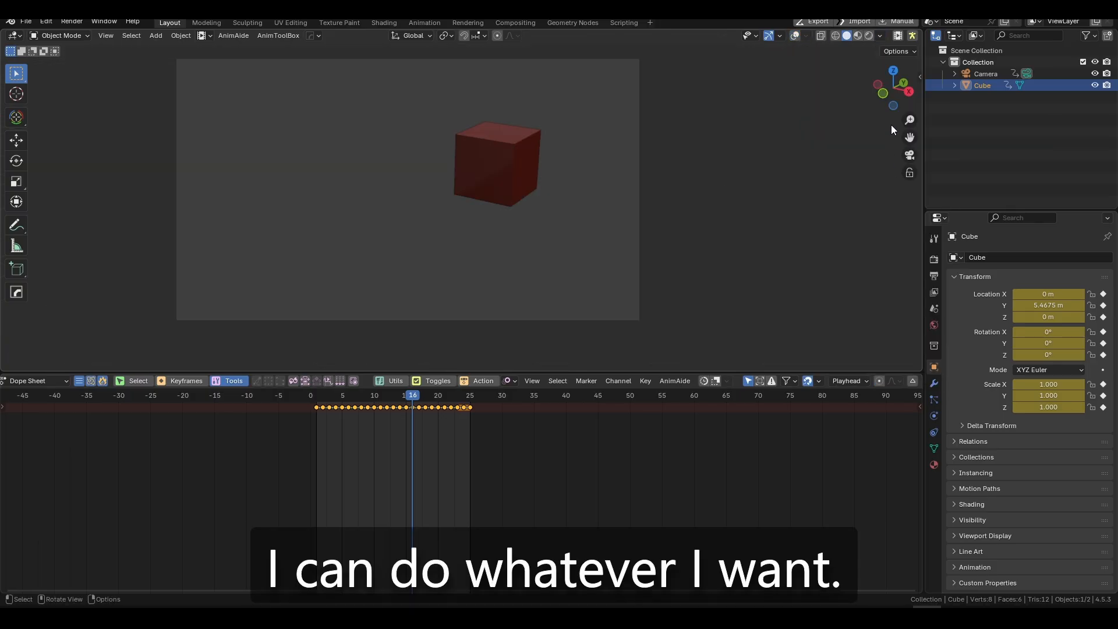
Render the red MatCap version as an Active Camera playblast at 50% resolution, close the video and recheck the playblast settings
left_click(355, 381)
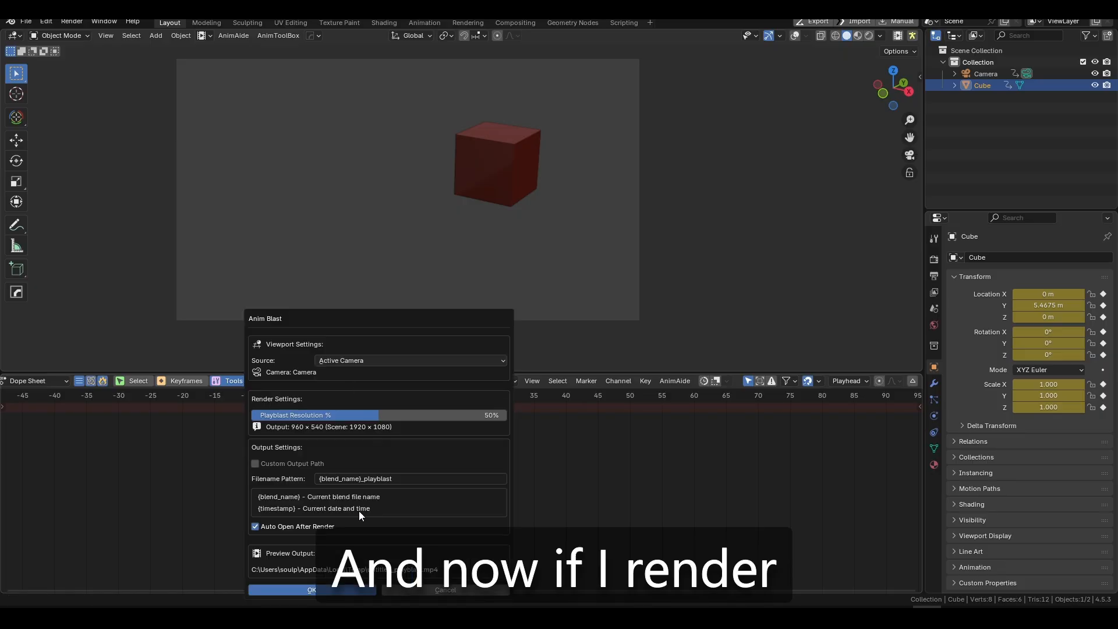
left_click(312, 590)
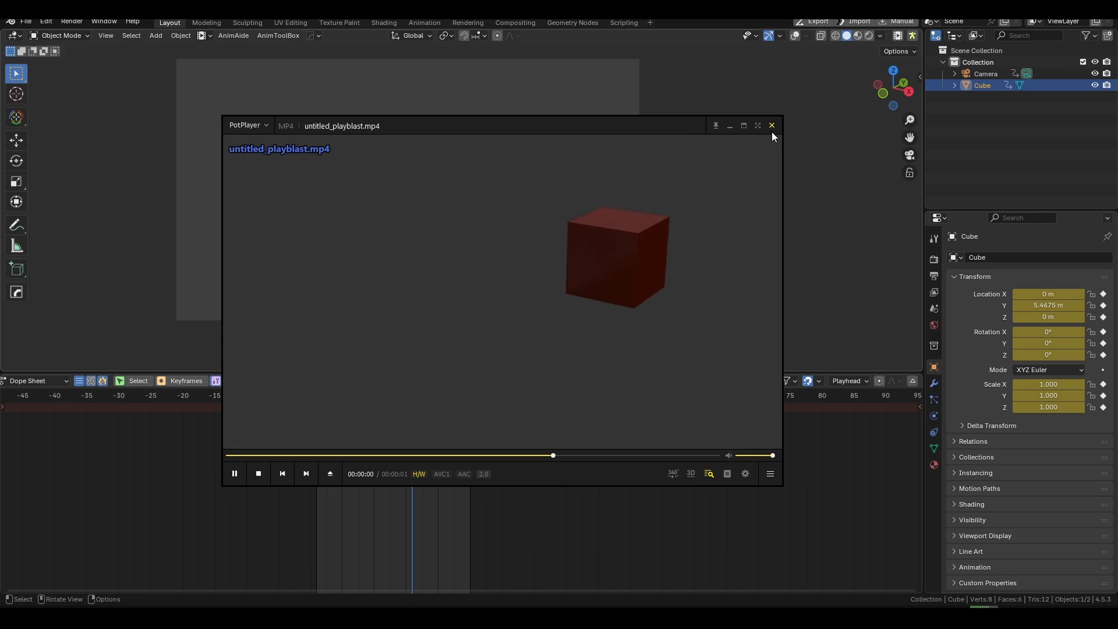
left_click(772, 126)
left_click(354, 381)
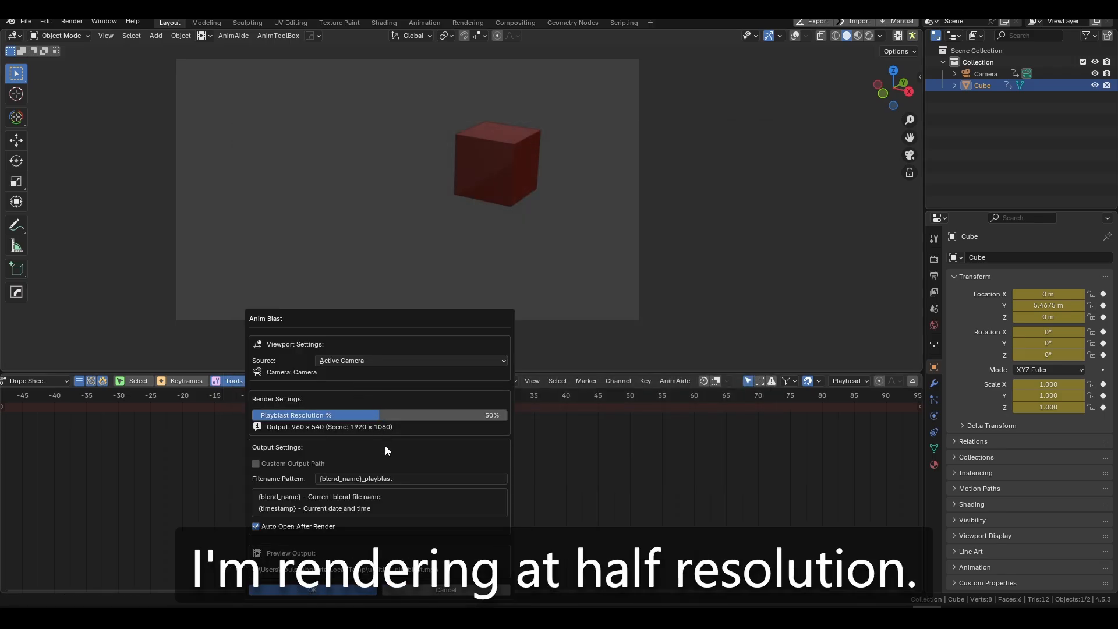
left_click(446, 588)
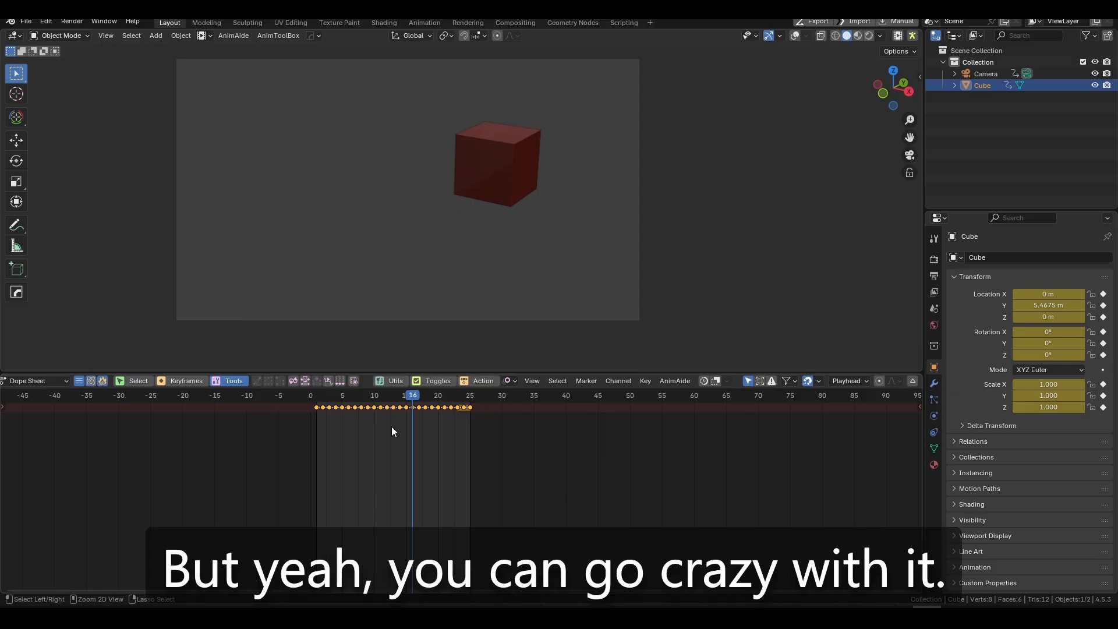
Show the baked curves in the Graph Editor, scrub to frame 15, and start and cancel Anim Sculpt
key("ctrl+Tab")
scroll(338, 423, "up", 1)
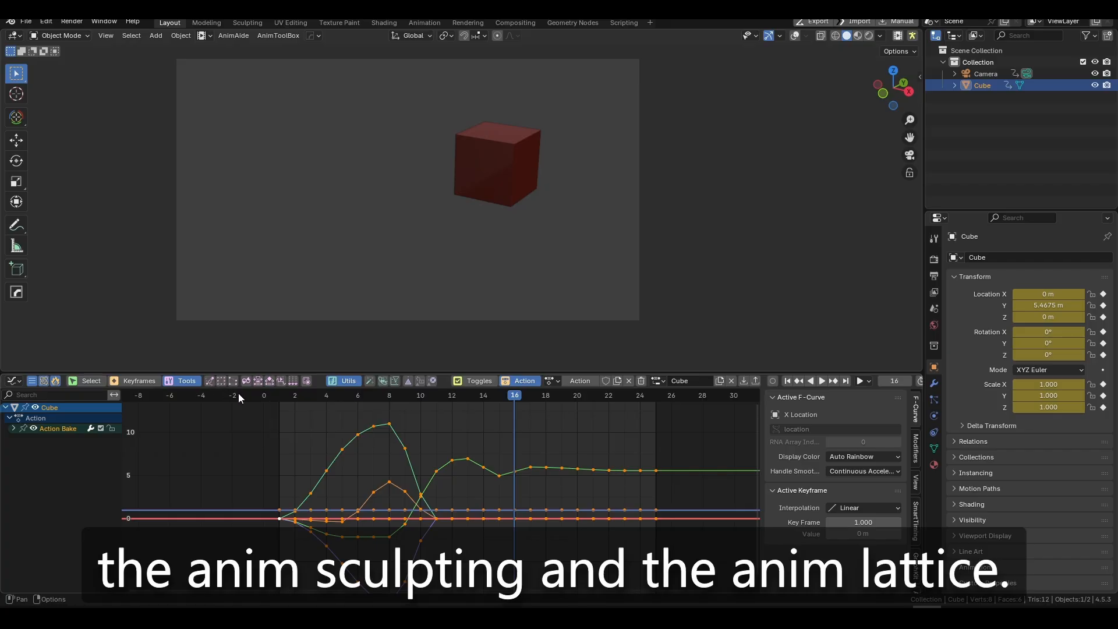
scroll(420, 440, "down", 3)
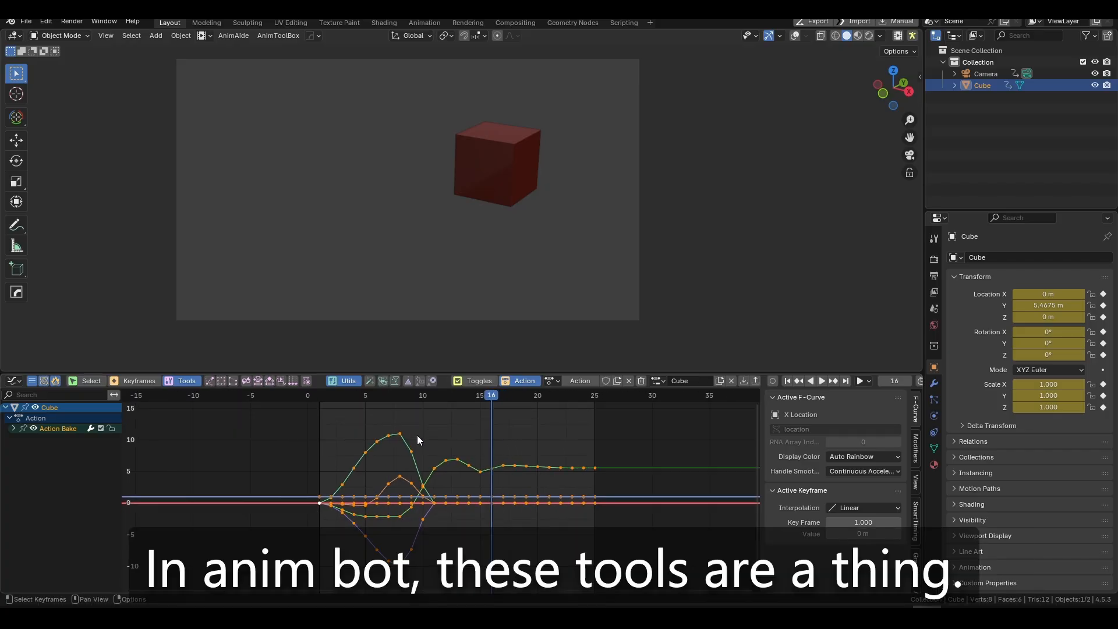
scroll(446, 436, "up", 2)
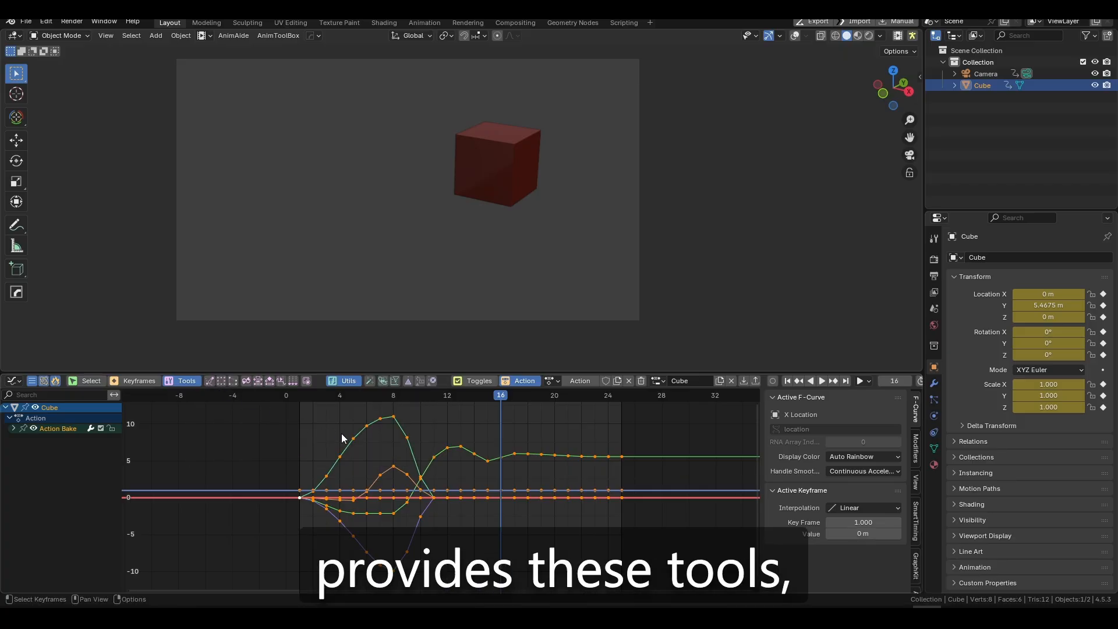
middle_click_drag(456, 437, 409, 435)
left_click_drag(454, 401, 436, 421)
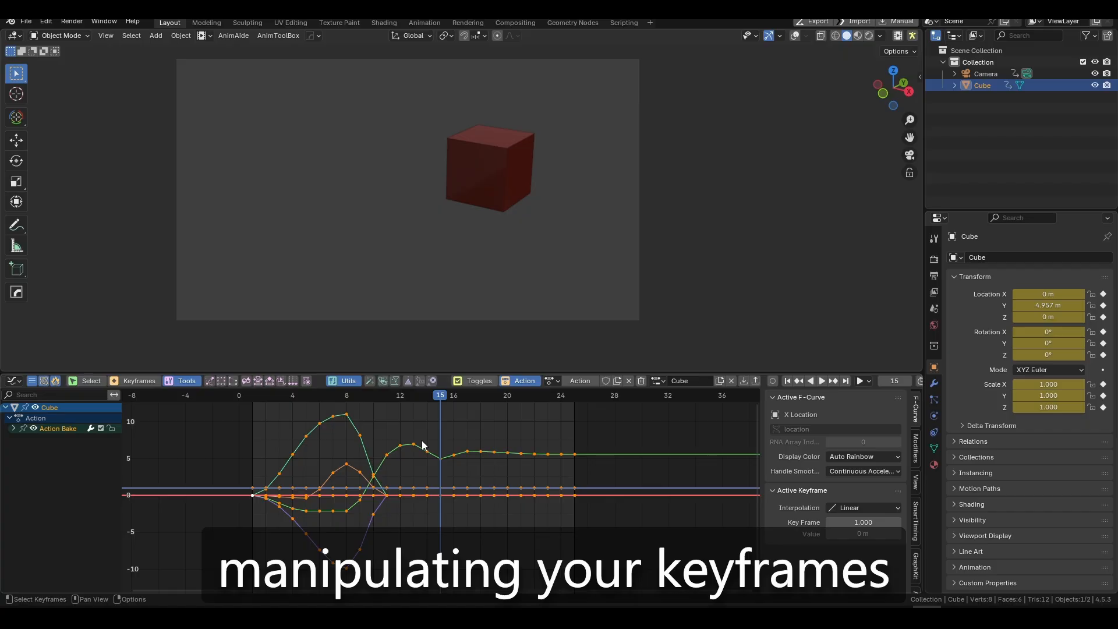
scroll(421, 447, "down", 2)
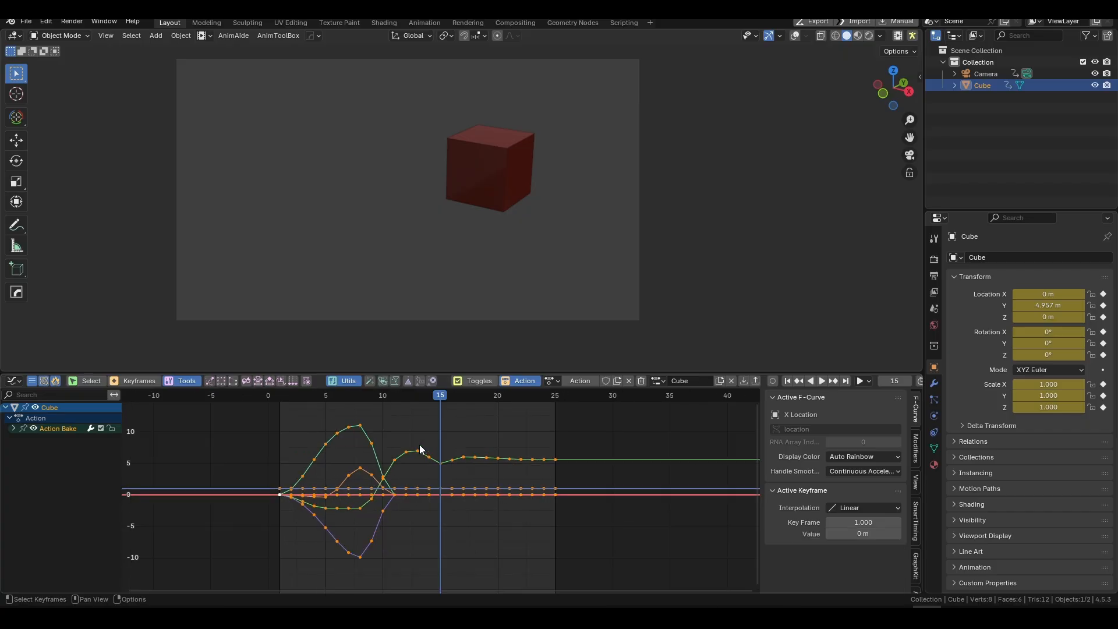
key("y")
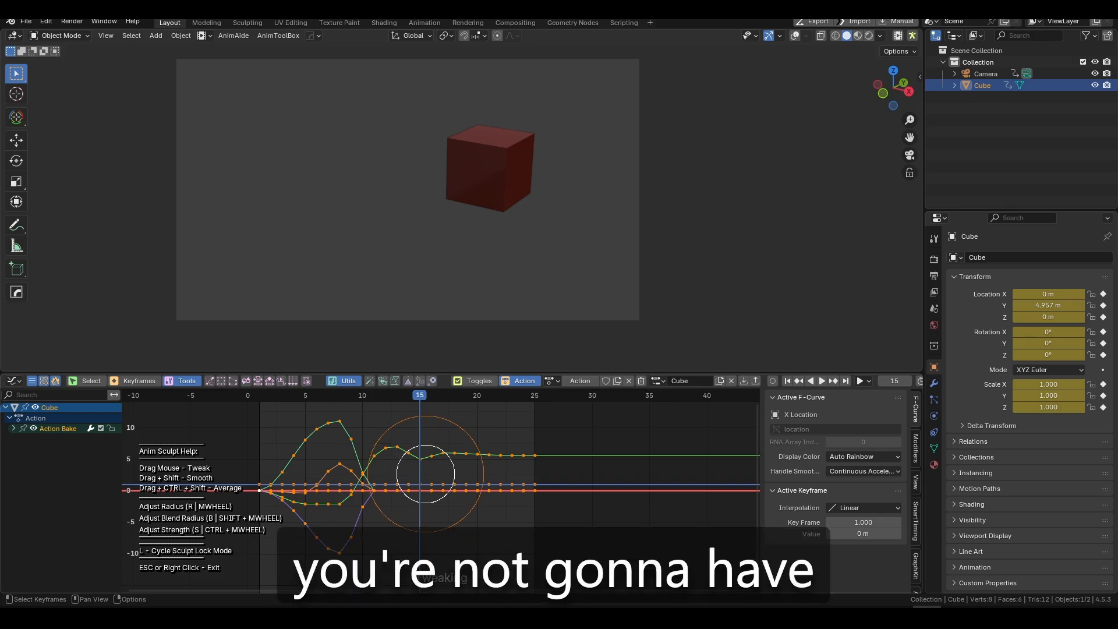
key("Escape")
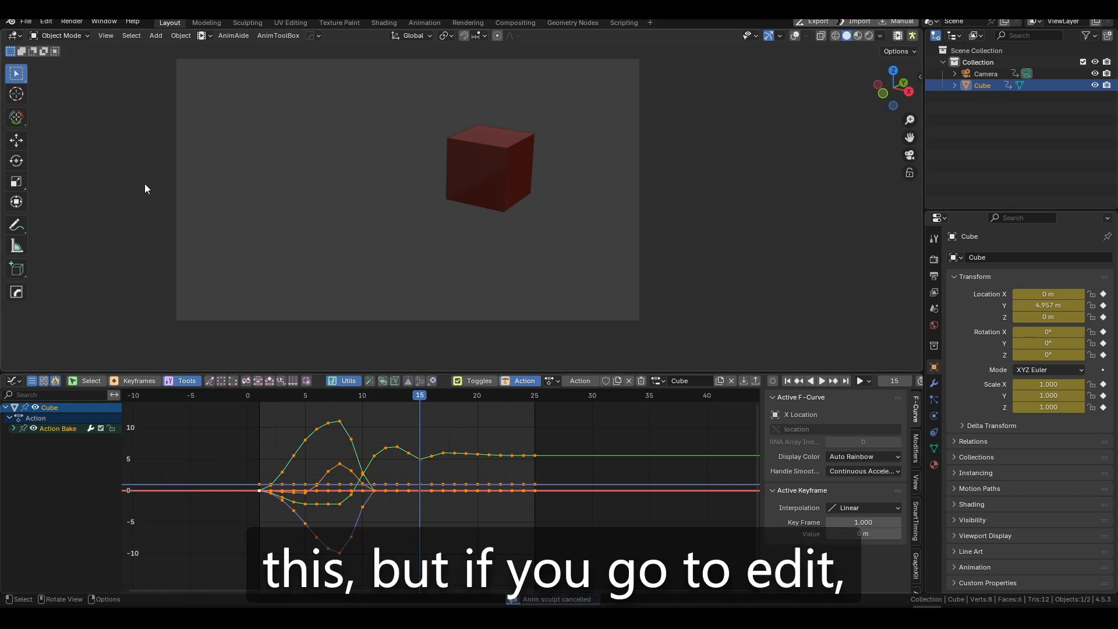
Examine the recommended keymaps of the AniMatePro Forge add-on in the Preferences
left_click(51, 22)
left_click(70, 176)
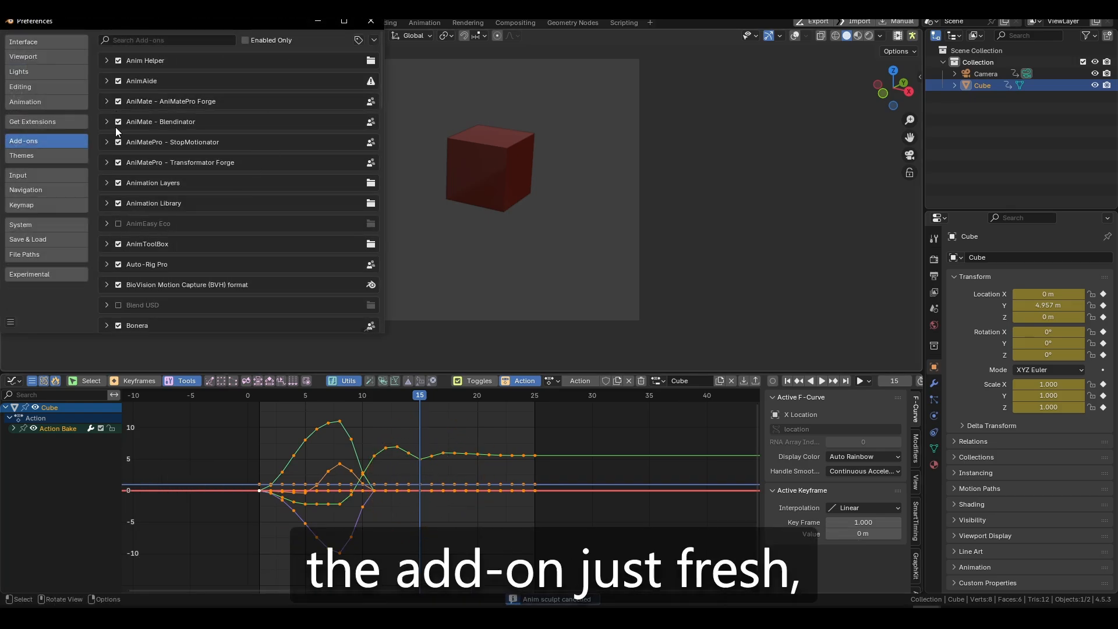
left_click(107, 101)
scroll(221, 197, "down", 6)
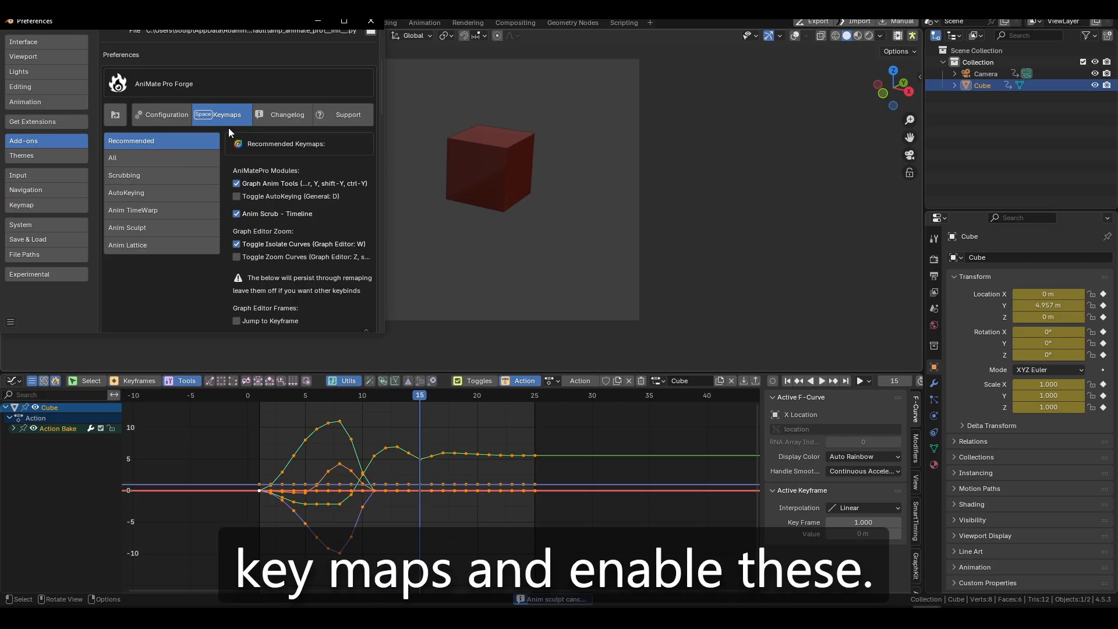
scroll(228, 127, "down", 2)
left_click(344, 21)
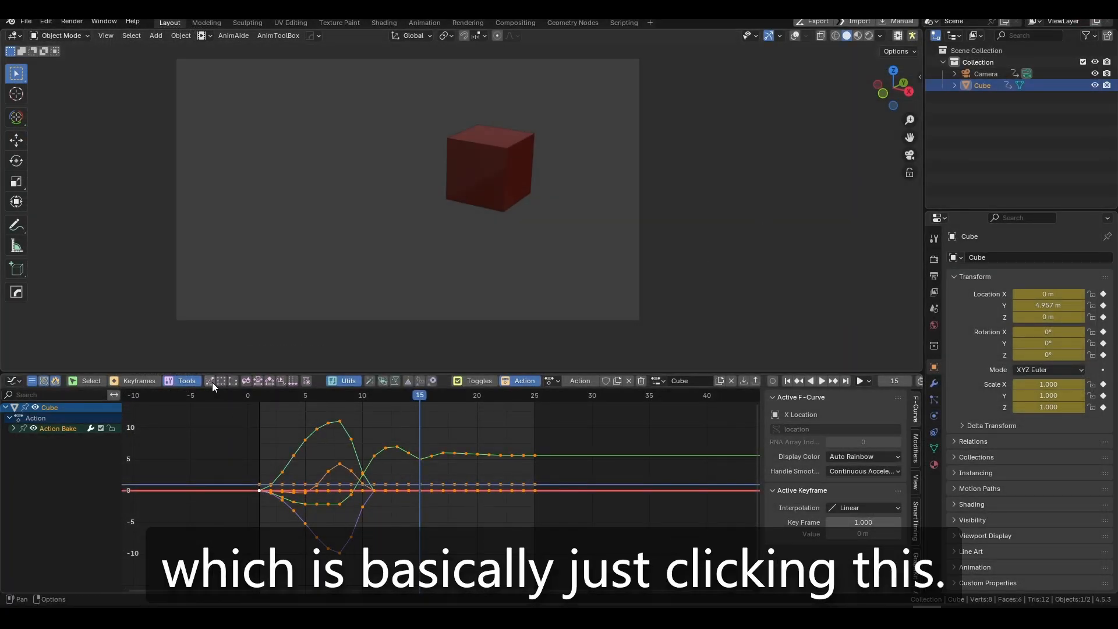
Try sculpting the cube's baked curves around frame 15 with Anim Sculpt, and undo the stroke
left_click(211, 382)
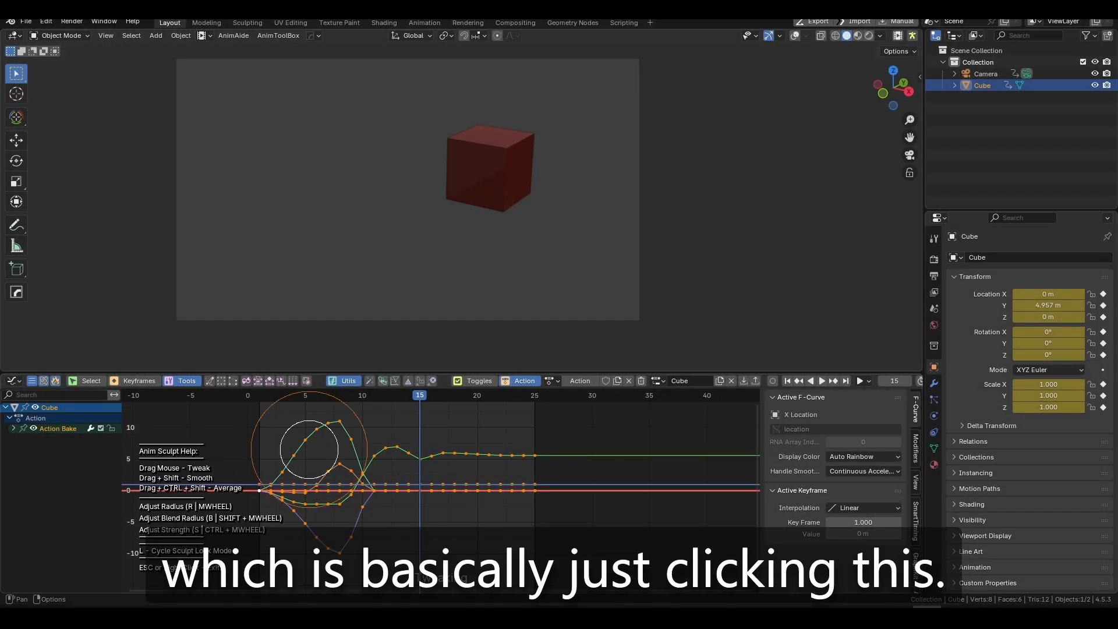
key("Escape")
key("y")
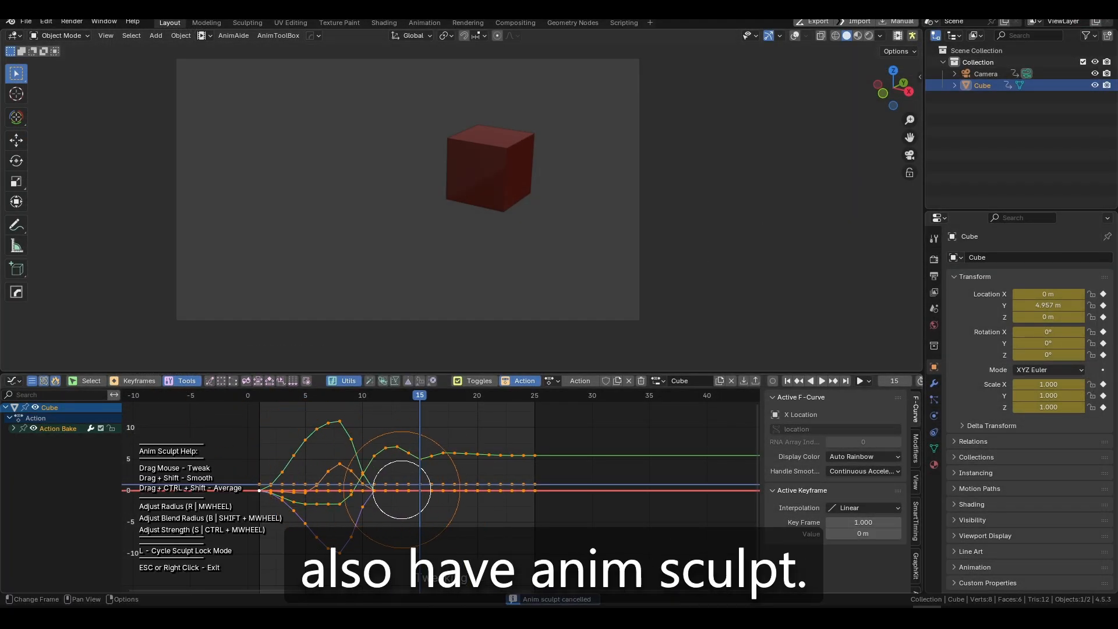
scroll(423, 466, "up", 5)
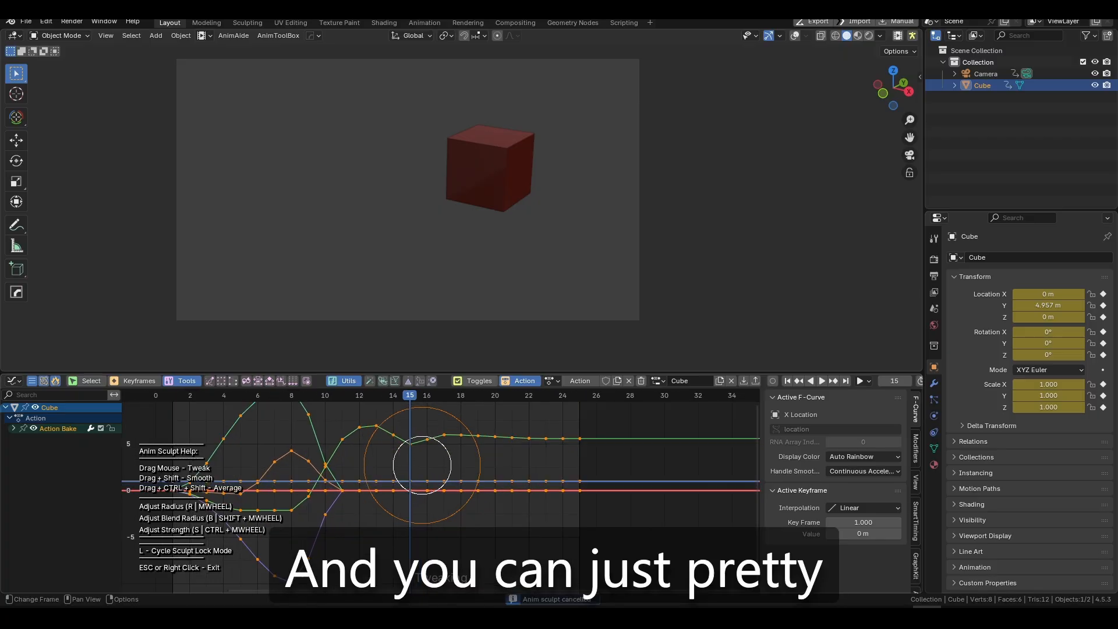
mouse_move(414, 460)
left_mouse_down()
mouse_move(411, 438)
mouse_move(411, 499)
mouse_move(460, 415)
mouse_move(417, 457)
mouse_move(422, 440)
mouse_move(443, 464)
mouse_move(417, 475)
left_mouse_up()
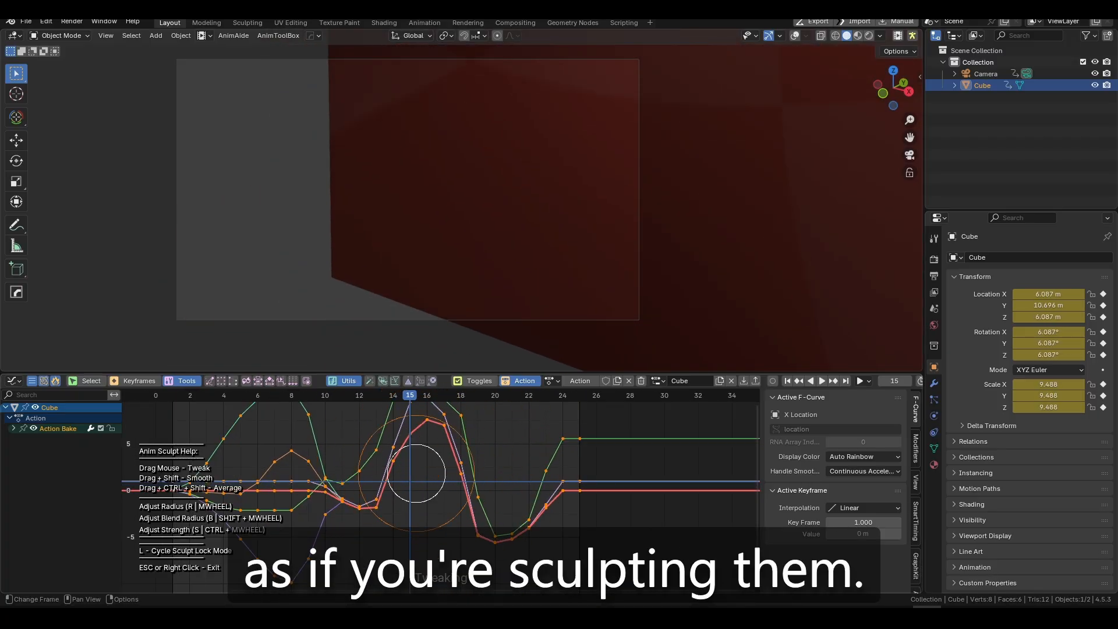
key("ctrl+z")
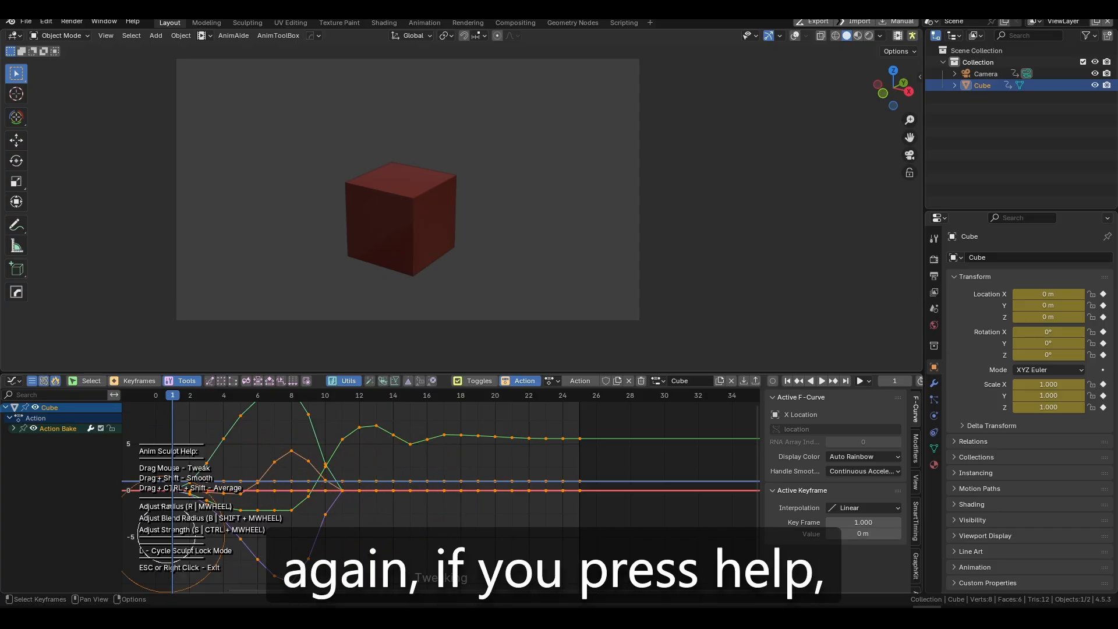
Adjust the Anim Sculpt brush radius and reduce its strength to 56%
middle_click_drag(369, 492, 470, 494)
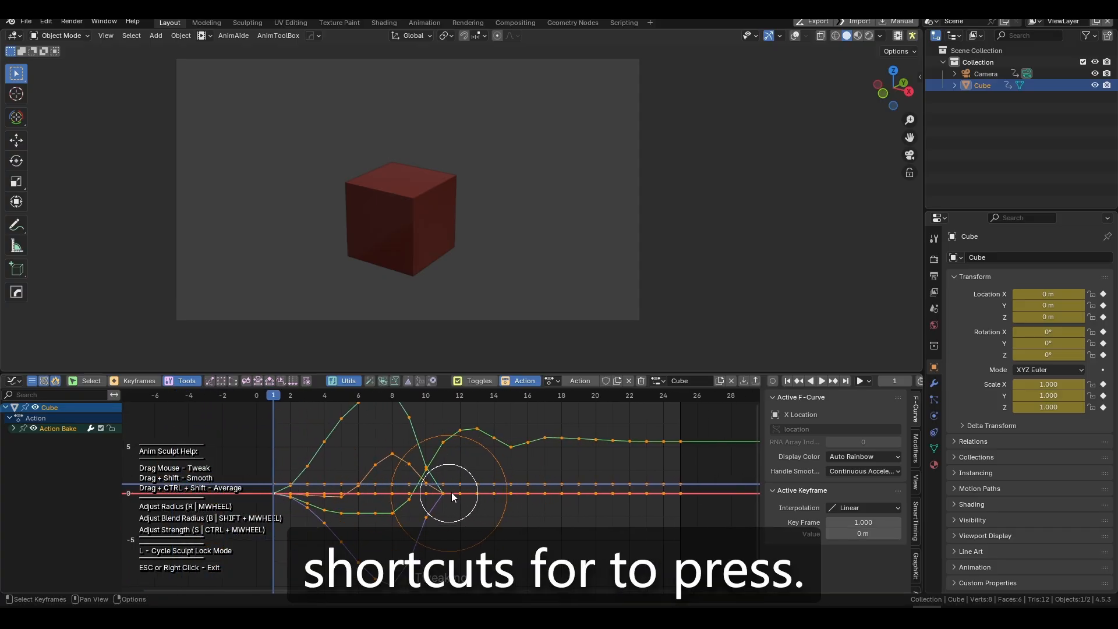
key("r")
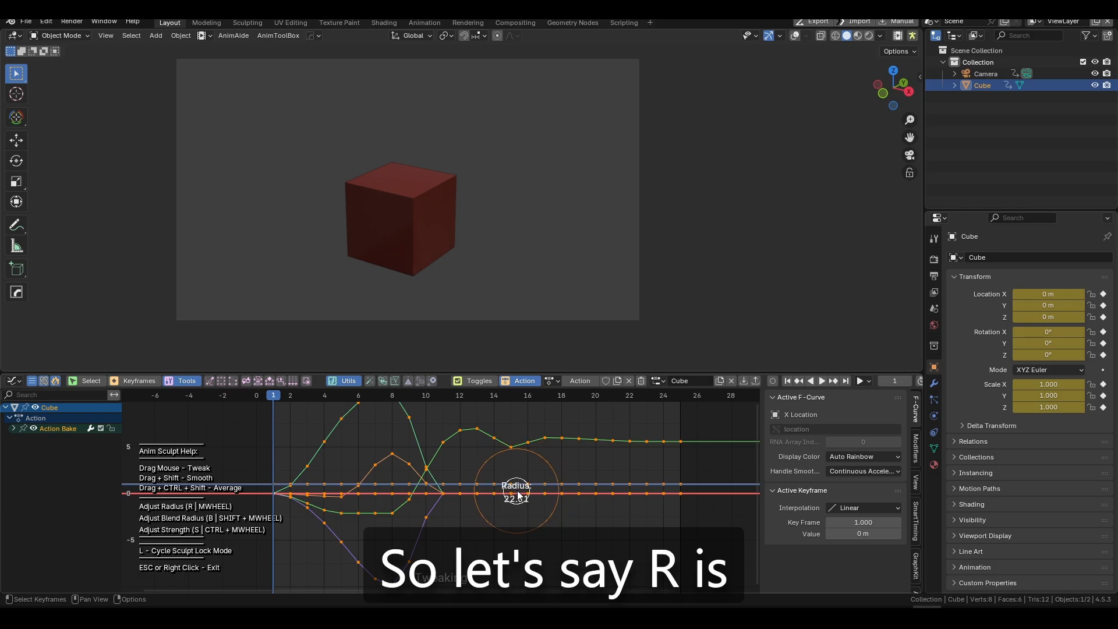
scroll(518, 495, "up", 5)
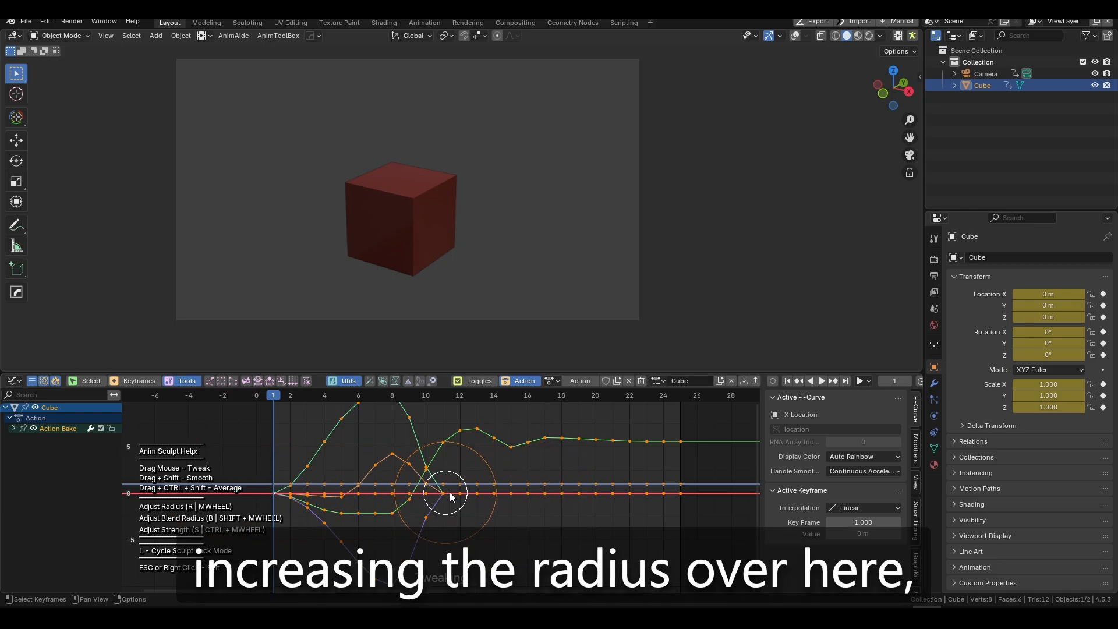
scroll(519, 495, "down", 3, "ctrl")
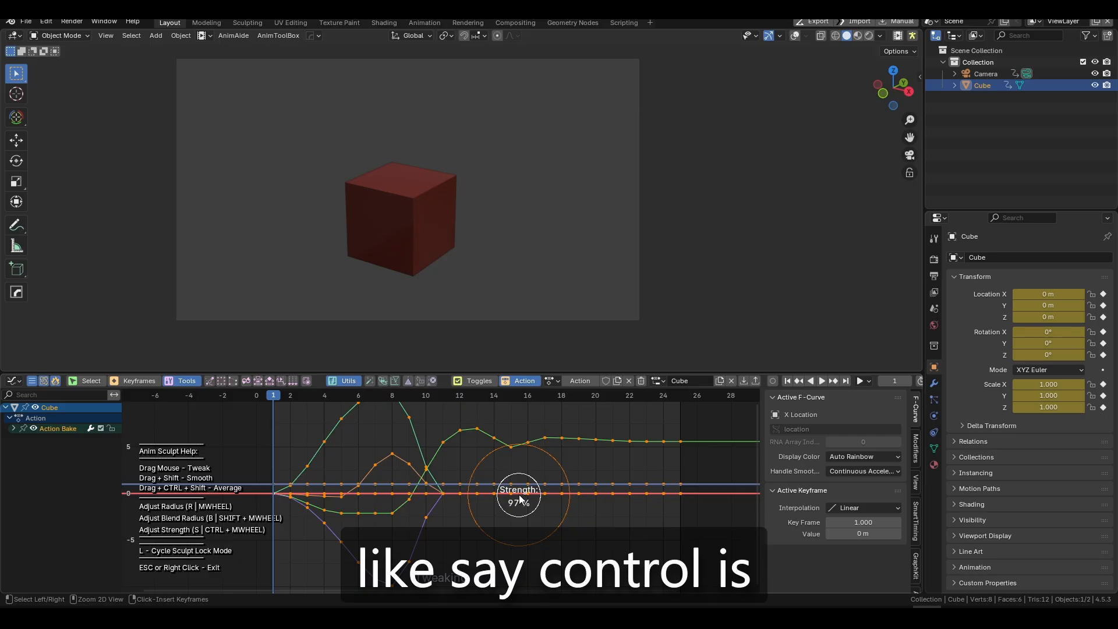
scroll(519, 494, "up", 1, "ctrl")
scroll(520, 499, "down", 12, "ctrl")
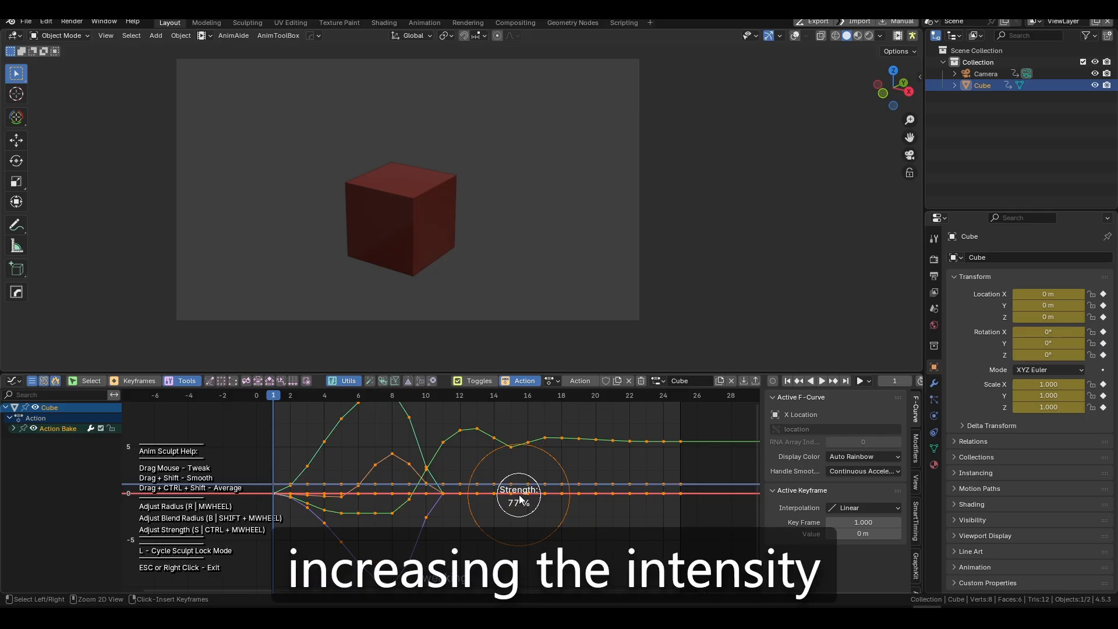
scroll(520, 500, "down", 4, "ctrl")
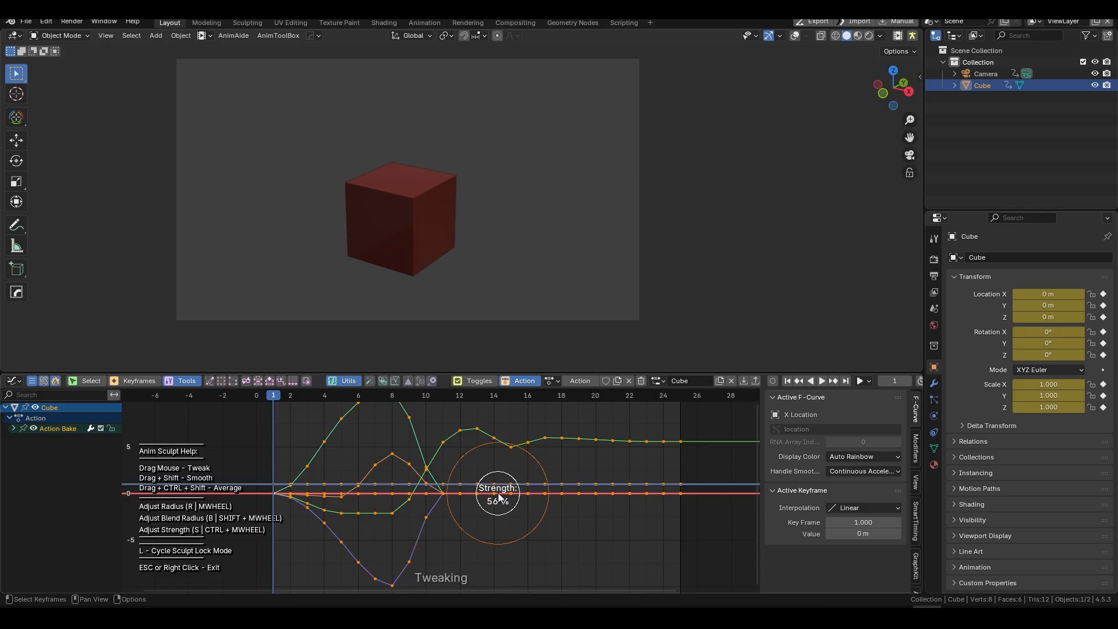
Shrink the blend radius until it nearly meets the brush circle, and lower the brush strength to about 36%
scroll(500, 497, "down", 5, "shift")
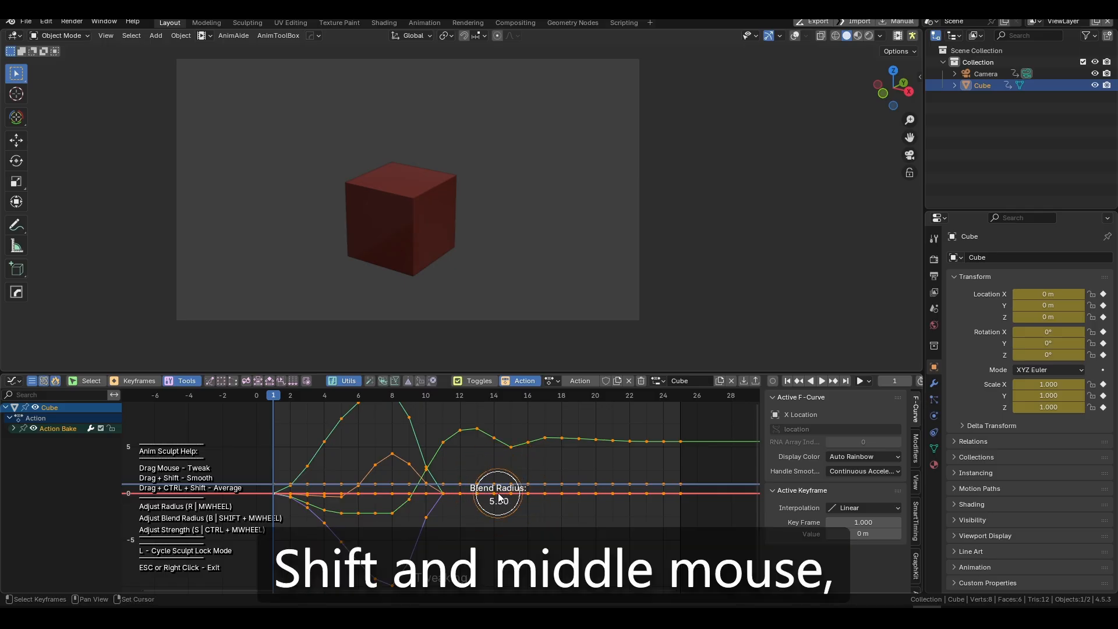
scroll(500, 497, "down", 4, "shift")
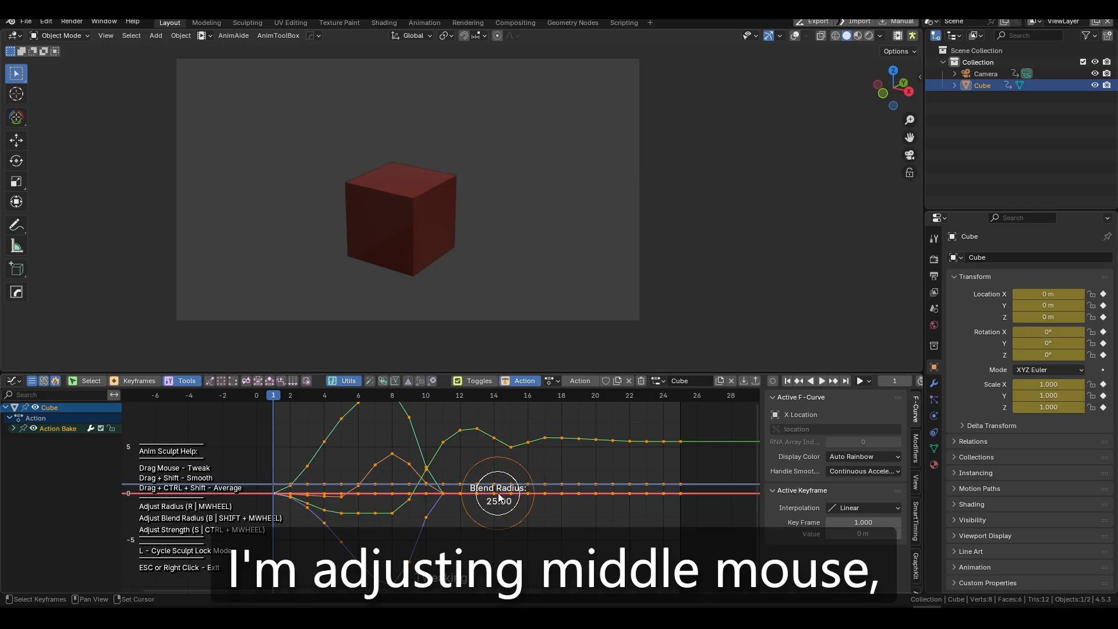
scroll(498, 494, "down", 3, "shift")
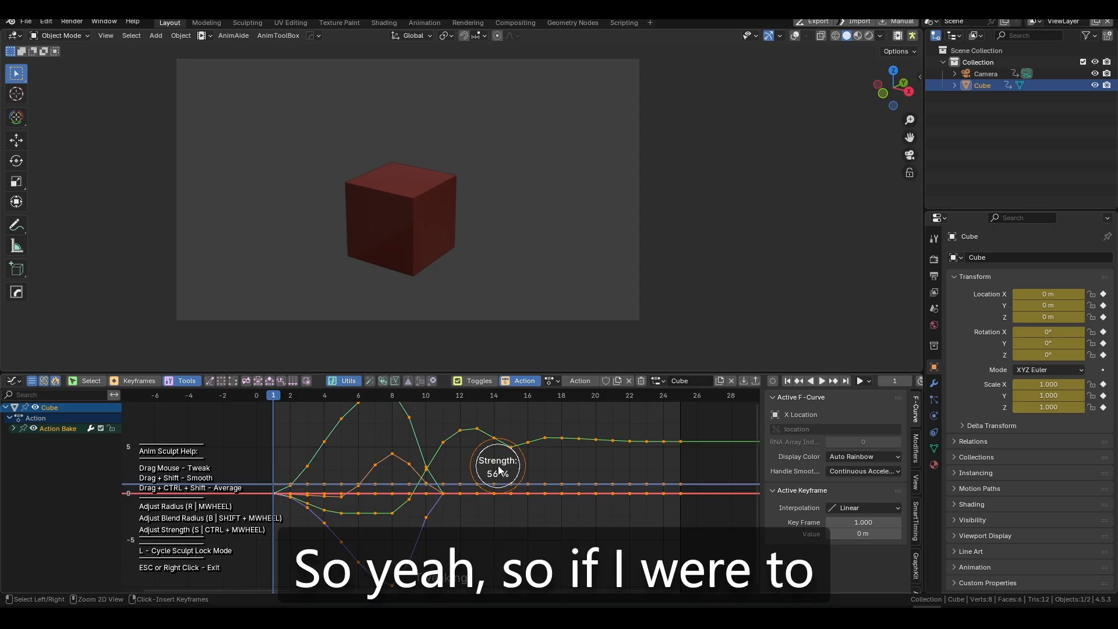
scroll(498, 466, "down", 1, "ctrl")
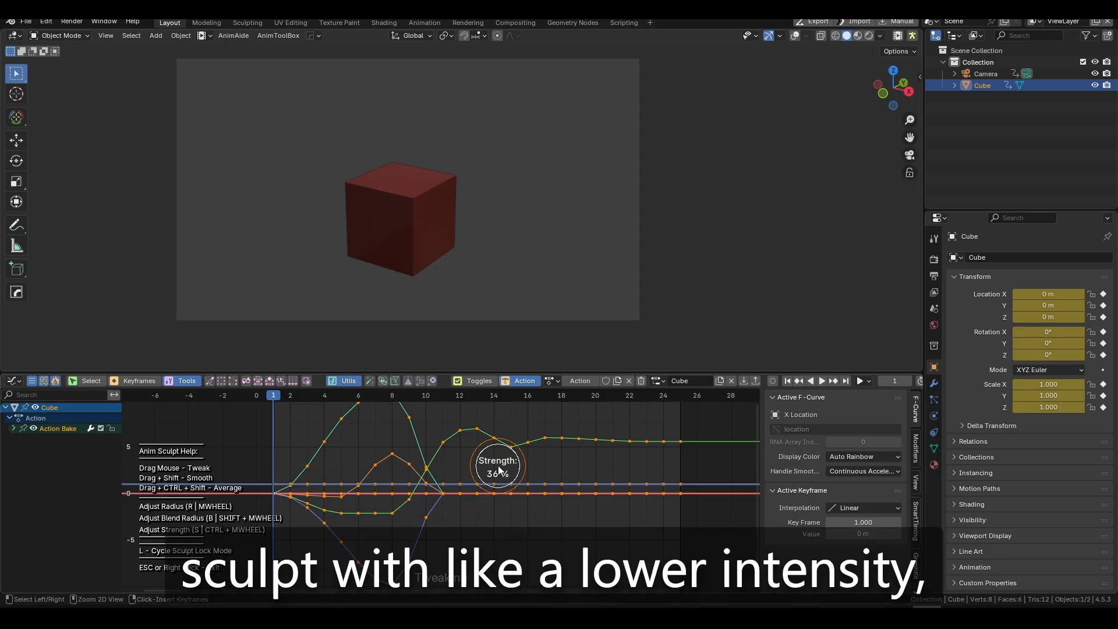
scroll(498, 466, "down", 2, "ctrl")
Sculpt the Y rotation curve's hump up to a peak of about 17, exit Anim Sculpt and play the result
middle_click_drag(476, 449, 435, 505)
mouse_move(348, 462)
left_mouse_down()
mouse_move(357, 450)
mouse_move(315, 445)
left_mouse_up()
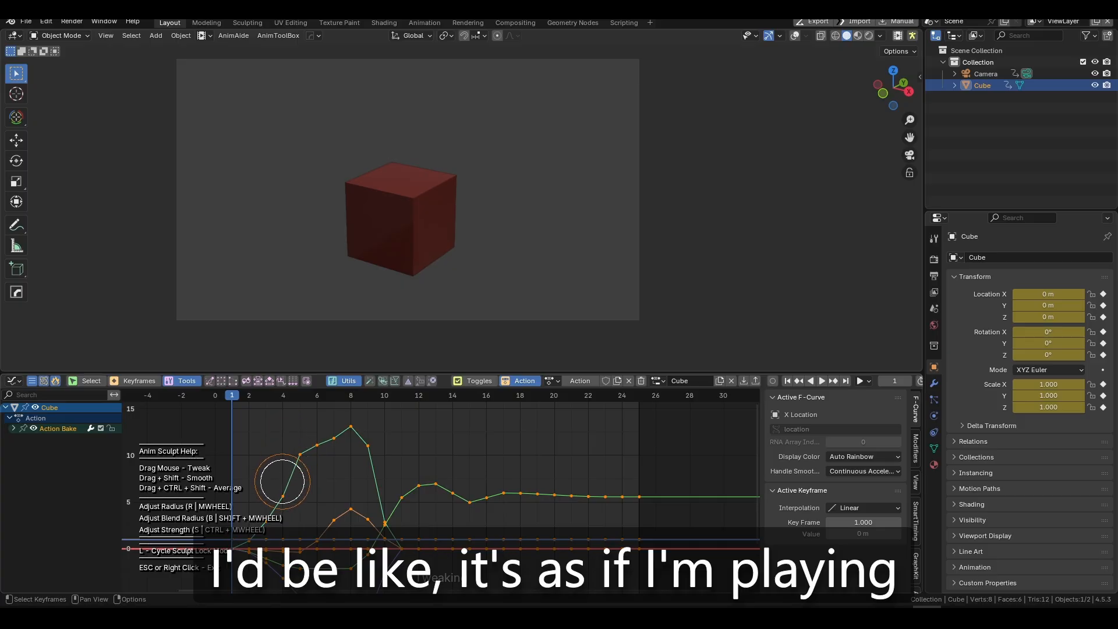
mouse_move(283, 482)
left_mouse_down()
mouse_move(349, 424)
mouse_move(299, 457)
mouse_move(324, 429)
mouse_move(293, 469)
mouse_move(363, 444)
mouse_move(305, 442)
mouse_move(336, 453)
mouse_move(339, 440)
mouse_move(379, 439)
left_mouse_up()
scroll(341, 435, "down", 8)
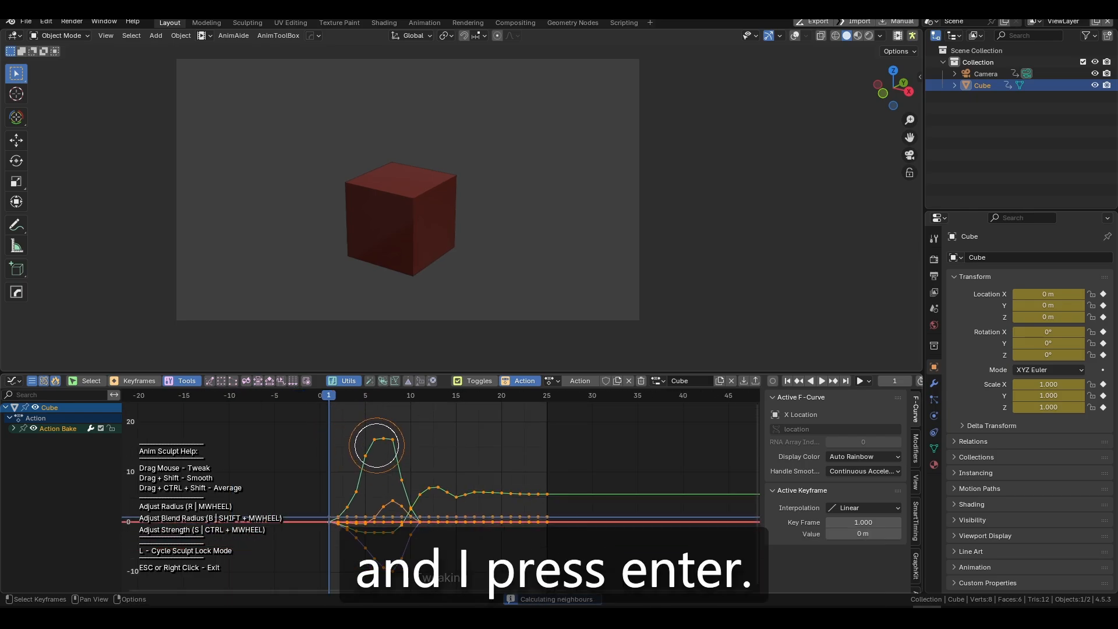
key("Return")
key("space")
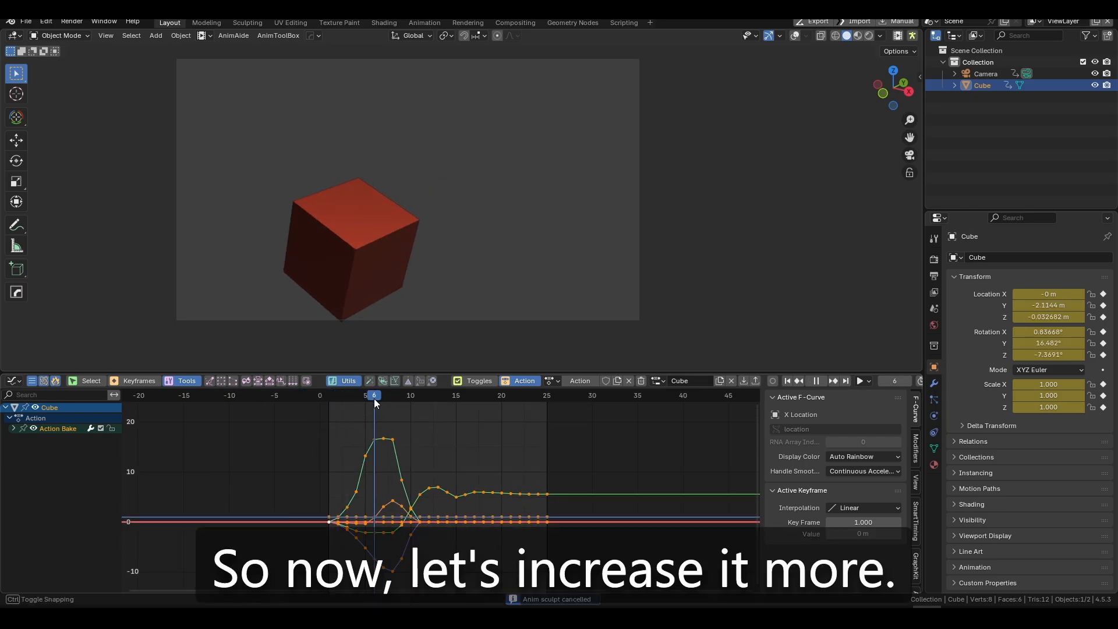
Sculpt the Y rotation peak around frame 7 further up to about 26, exit Anim Sculpt and replay from the start
left_click_drag(374, 399, 384, 400)
key("shift+s")
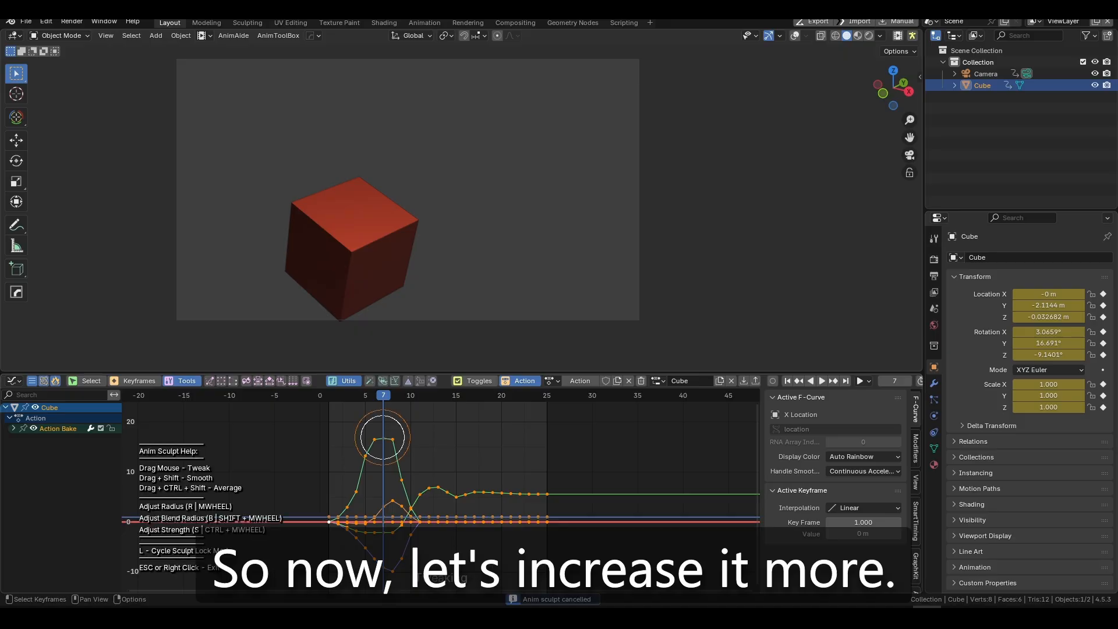
left_click_drag(383, 438, 382, 411)
middle_click_drag(388, 417, 387, 451)
mouse_move(376, 470)
left_mouse_down("shift")
mouse_move(382, 432)
mouse_move(370, 449)
left_mouse_up("shift")
right_click(379, 458)
left_click_drag(366, 398, 330, 404)
key("space")
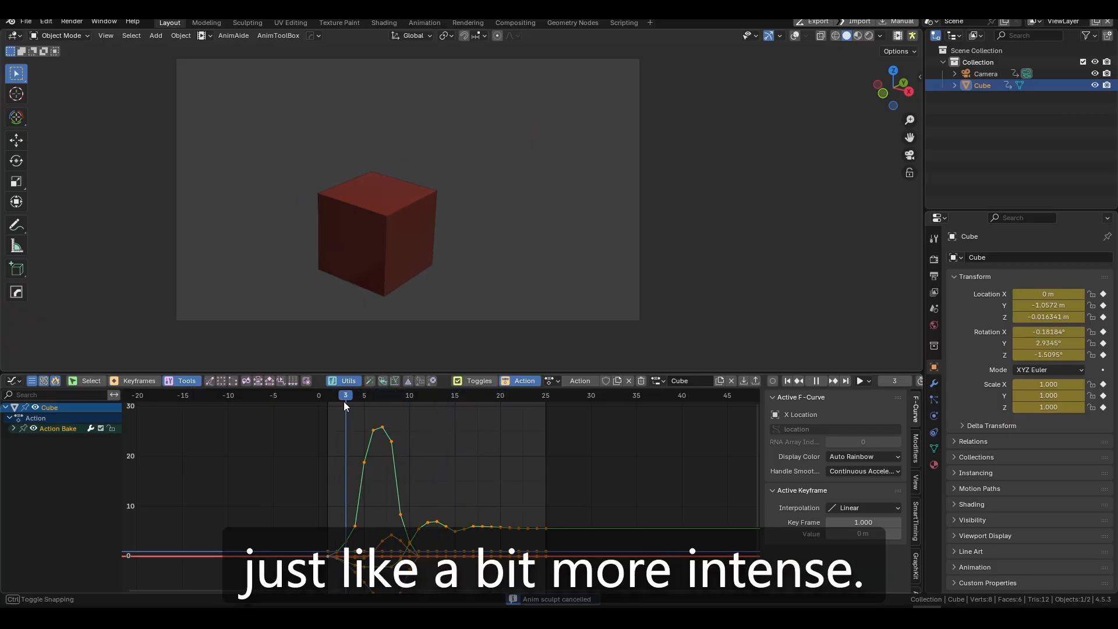
Select the Y rotation keys from frame 4 to 9, stretch them up to about 39 with Anim Lattice, confirm and play the result
left_click(392, 398)
left_click(392, 436)
left_click_drag(343, 414, 407, 510)
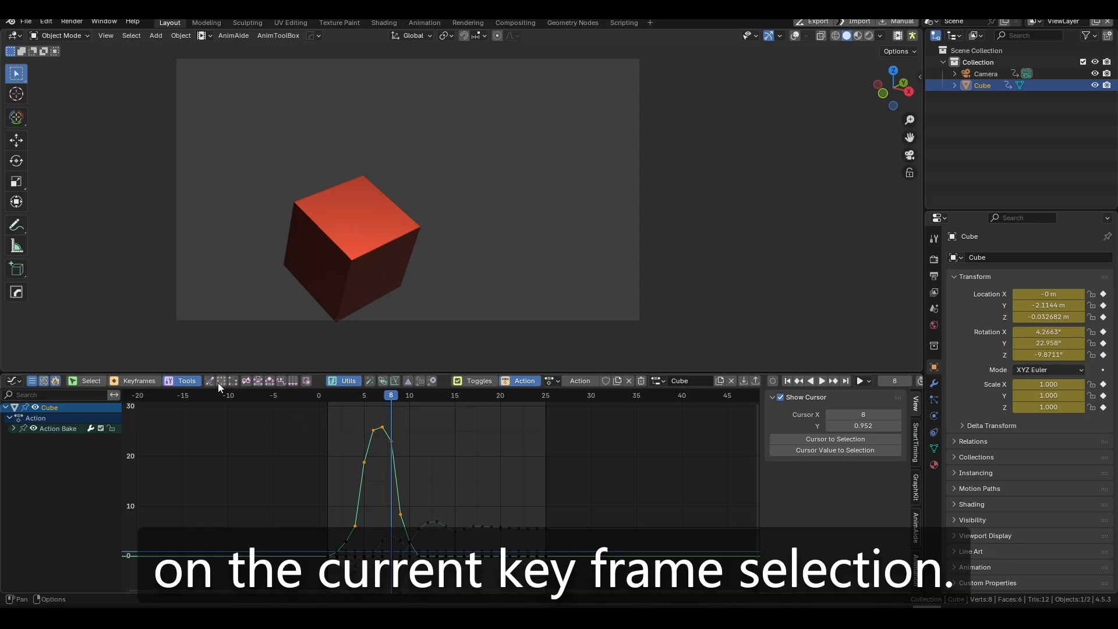
left_click(222, 381)
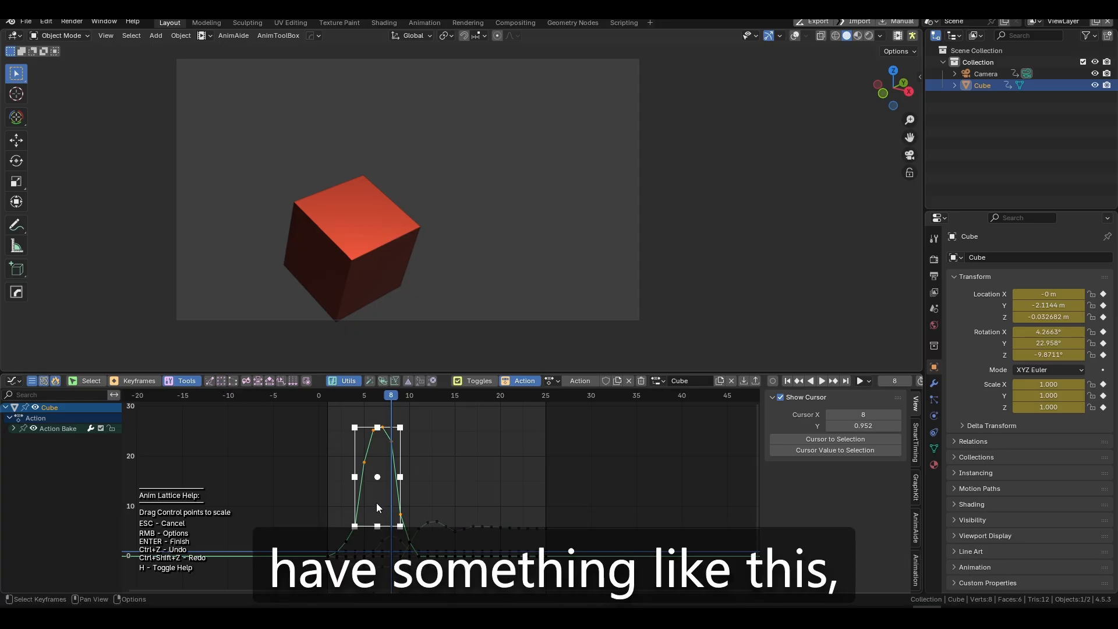
middle_click_drag(427, 446, 388, 454)
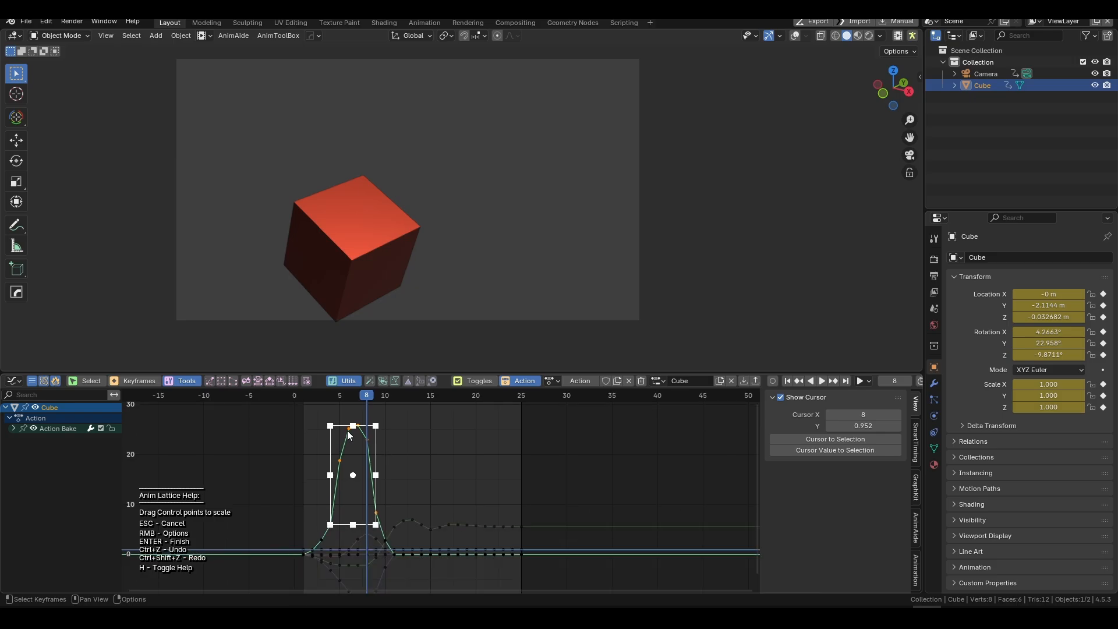
left_click_drag(353, 426, 352, 386)
middle_click_drag(419, 434, 424, 473)
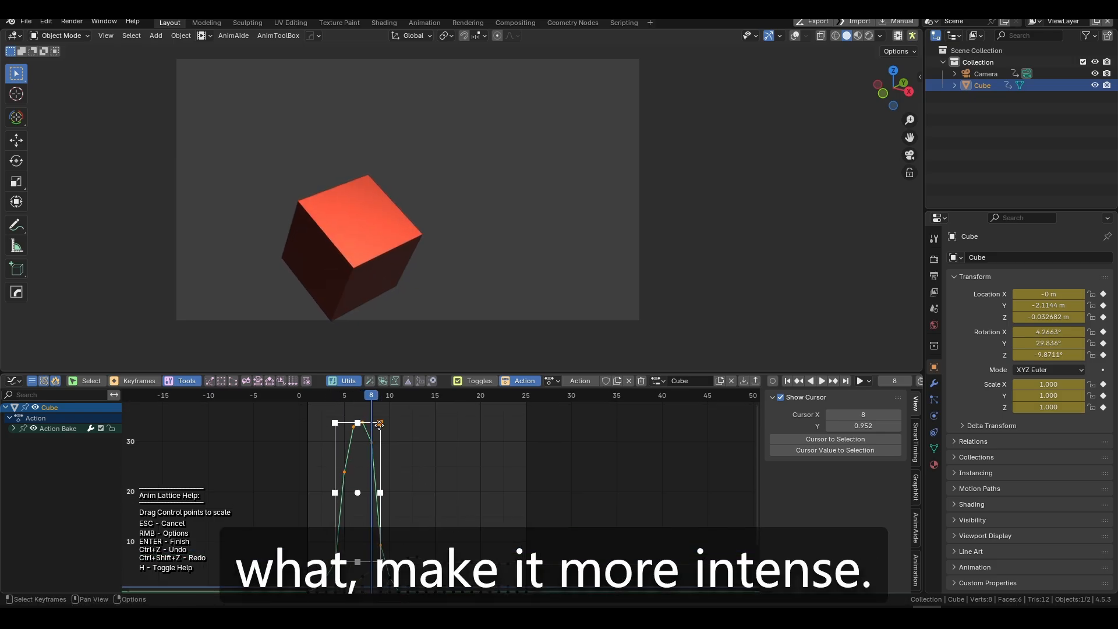
left_click_drag(359, 423, 359, 398)
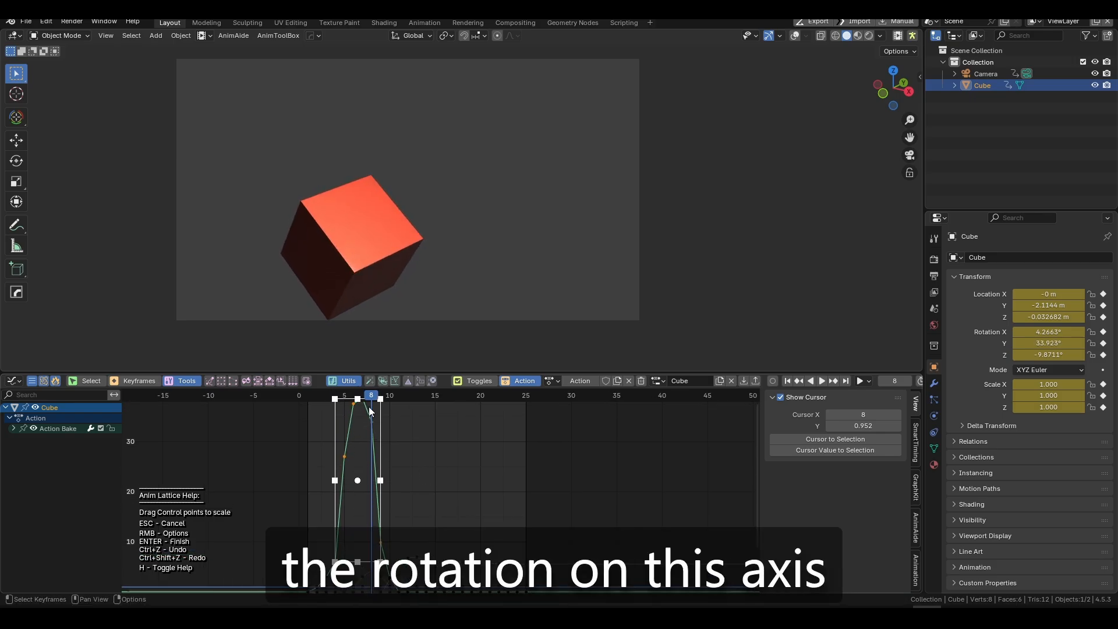
mouse_move(361, 432)
middle_mouse_down()
mouse_move(359, 455)
mouse_move(359, 421)
mouse_move(351, 440)
middle_mouse_up()
key("Return")
key("space")
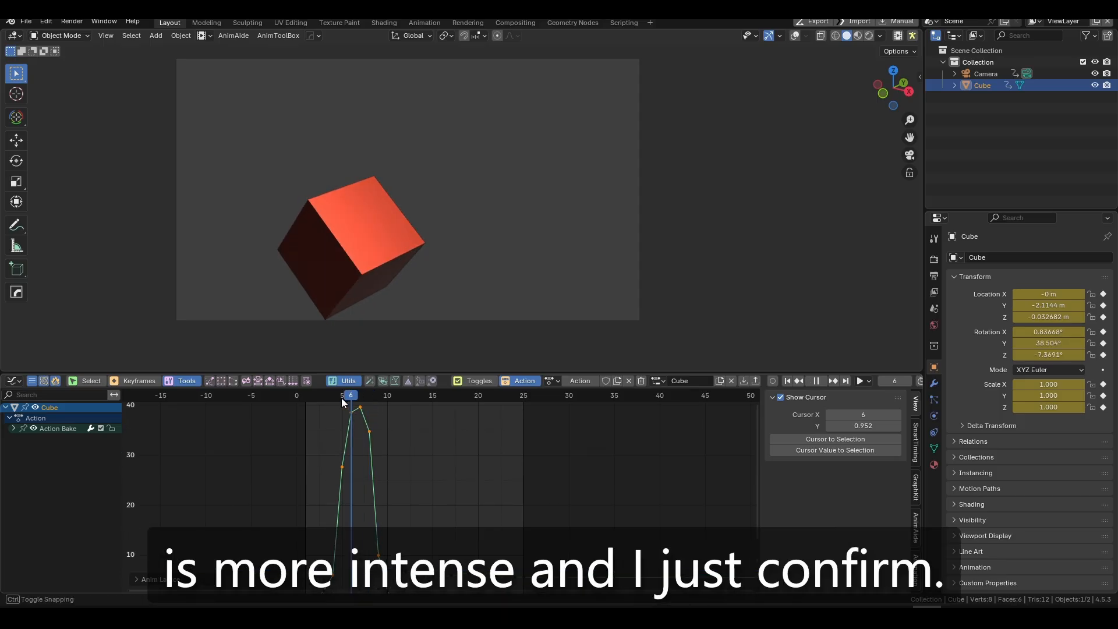
key("space")
Warp the selected Y rotation keys with Anim Lattice in warp mode, rounding their peak down to about 24, and confirm
middle_click_drag(406, 472, 397, 442)
scroll(396, 465, "up", 2)
scroll(406, 466, "up", 2)
mouse_move(402, 493)
middle_mouse_down()
mouse_move(403, 466)
mouse_move(385, 459)
mouse_move(400, 502)
middle_mouse_up()
scroll(400, 498, "down", 1)
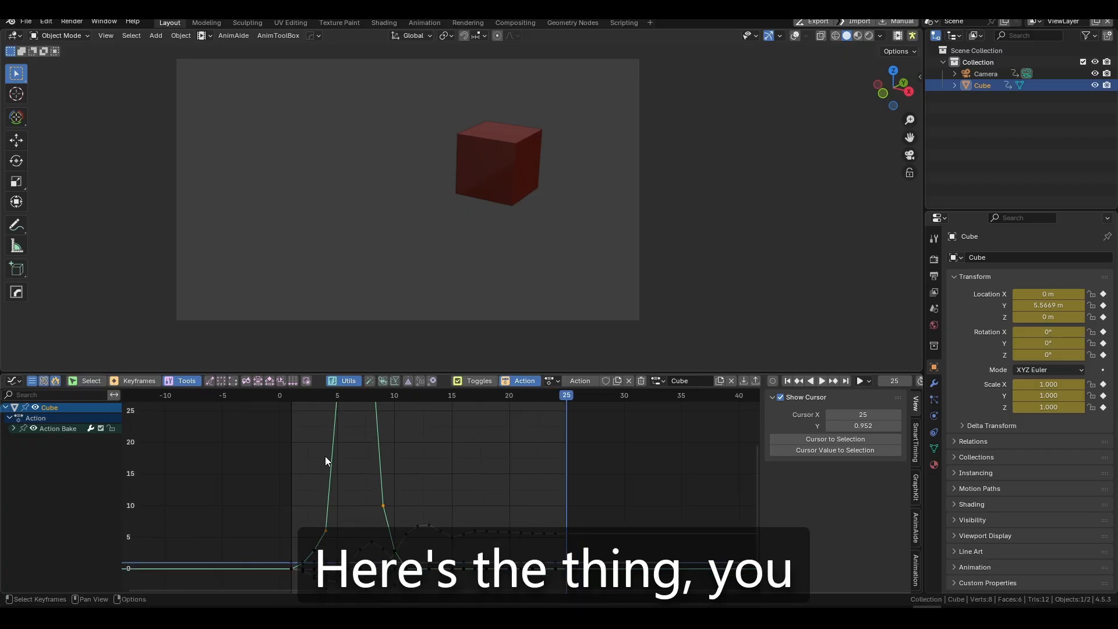
left_click(233, 382)
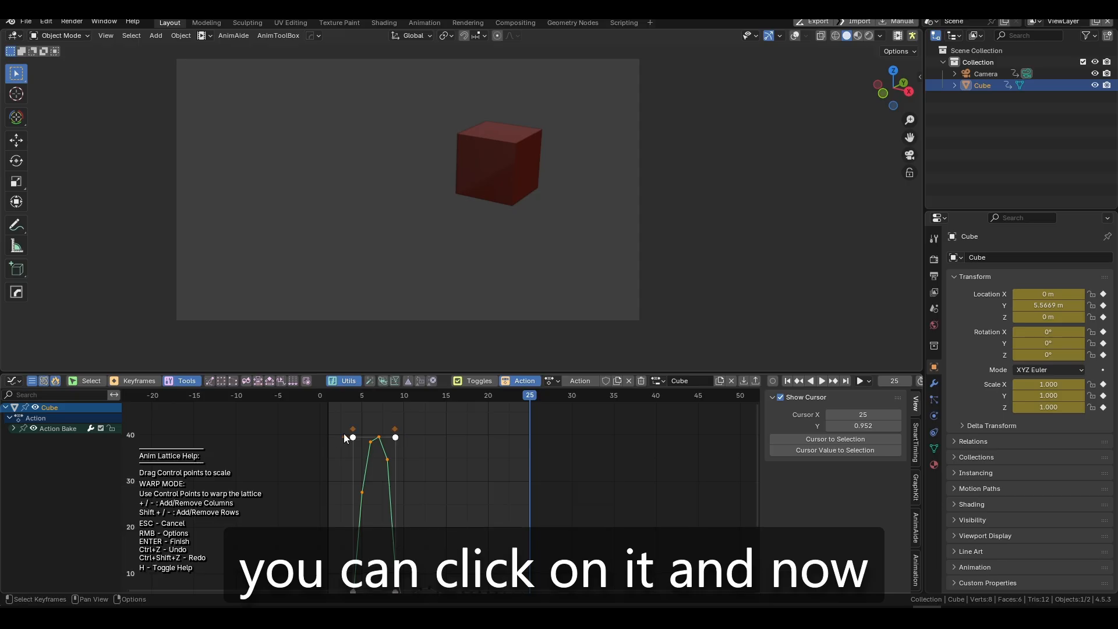
left_click_drag(353, 438, 350, 451)
left_click_drag(348, 534, 353, 508)
left_click_drag(405, 448, 396, 498)
middle_click_drag(407, 493, 425, 437)
key("Return")
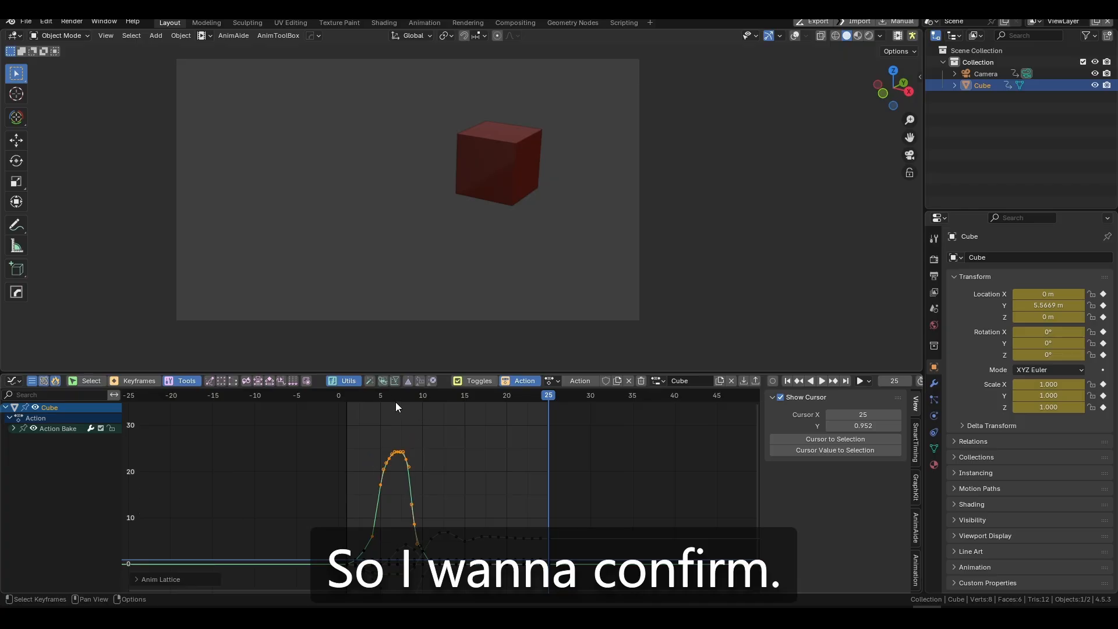
Play the warped rotation animation back from frame 1
left_click_drag(344, 395, 329, 396)
key("space")
key("space")
Select the Y Location curve's key at frame 13 to inspect its interpolation
scroll(371, 440, "up", 5)
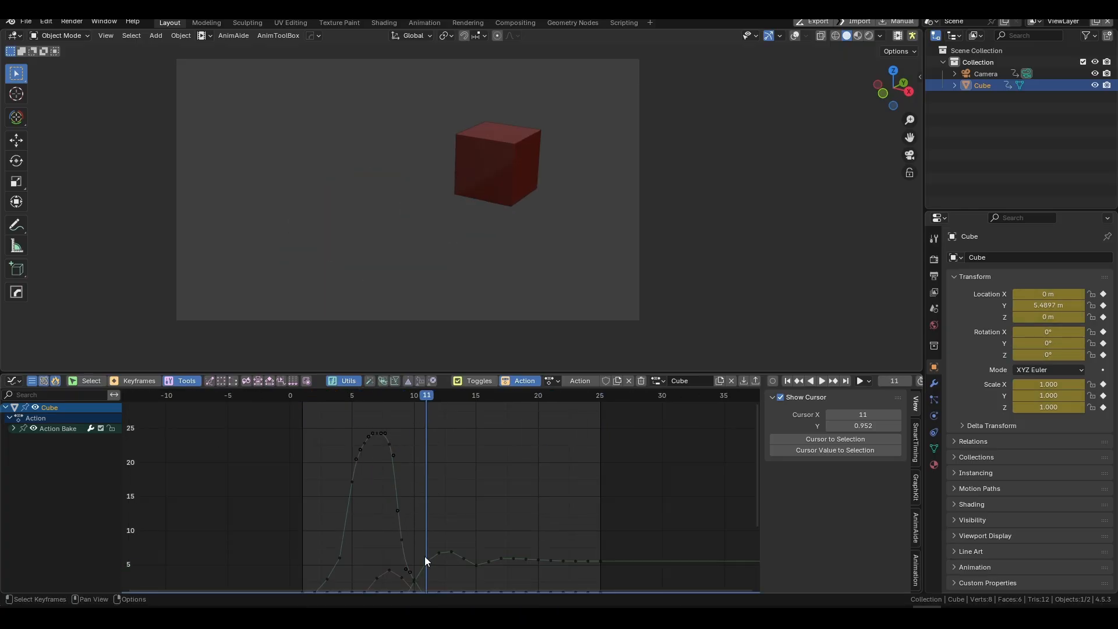
scroll(421, 488, "up", 3)
middle_click_drag(407, 522, 431, 575)
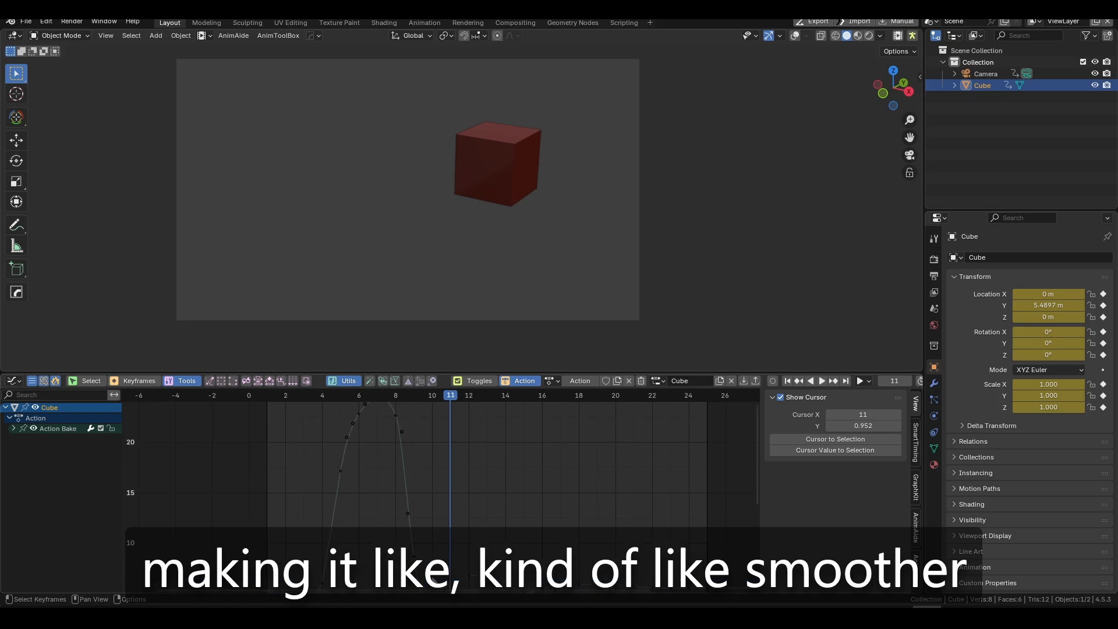
scroll(361, 519, "down", 3)
middle_click_drag(450, 521, 425, 490)
left_click(454, 527)
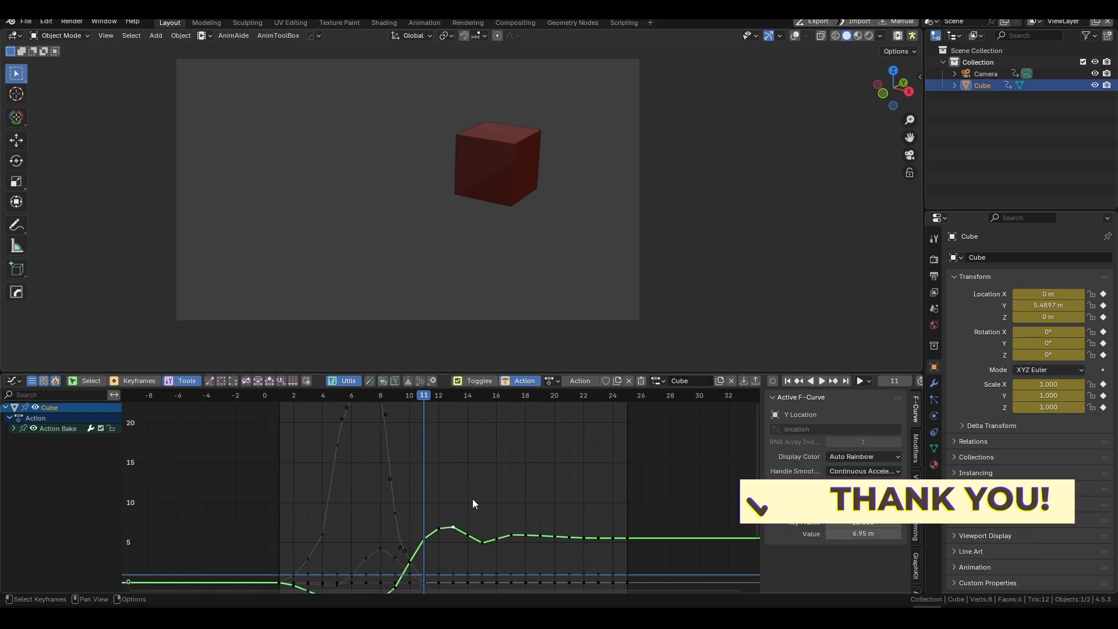
Scrub back through the punch motion to frame 1 and play the animation again
left_click_drag(431, 398, 366, 400)
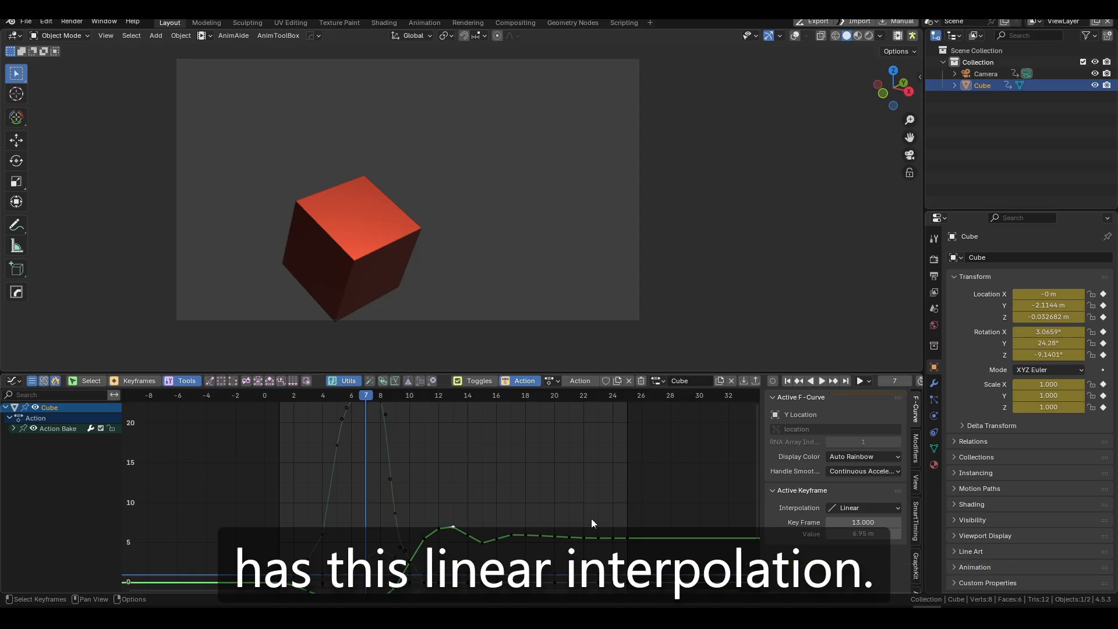
left_click_drag(358, 396, 279, 396)
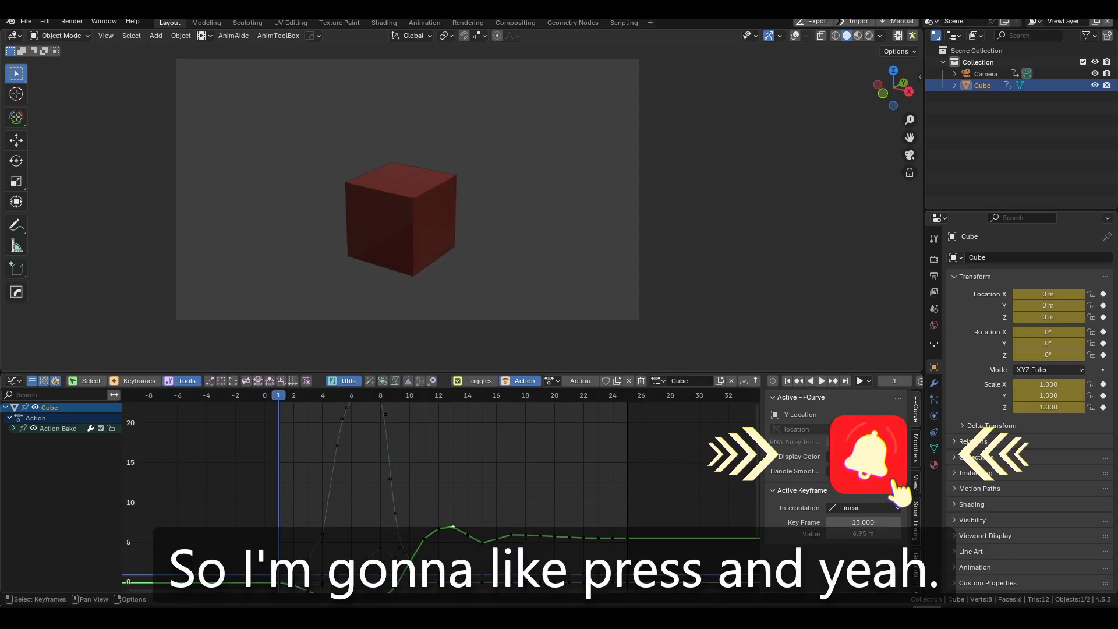
key("space")
key("space")
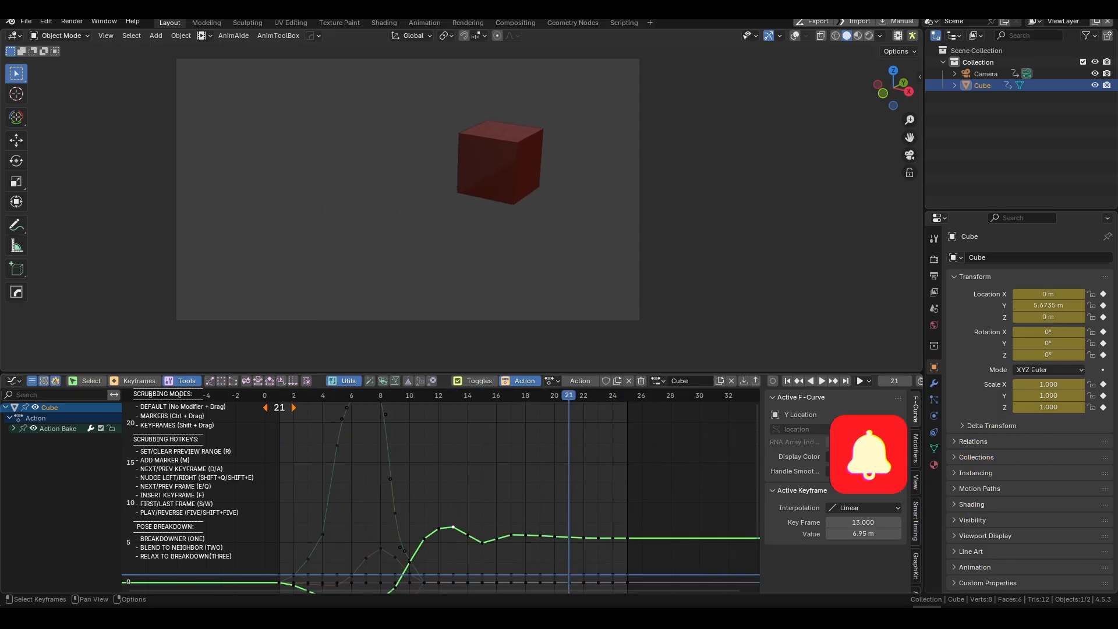